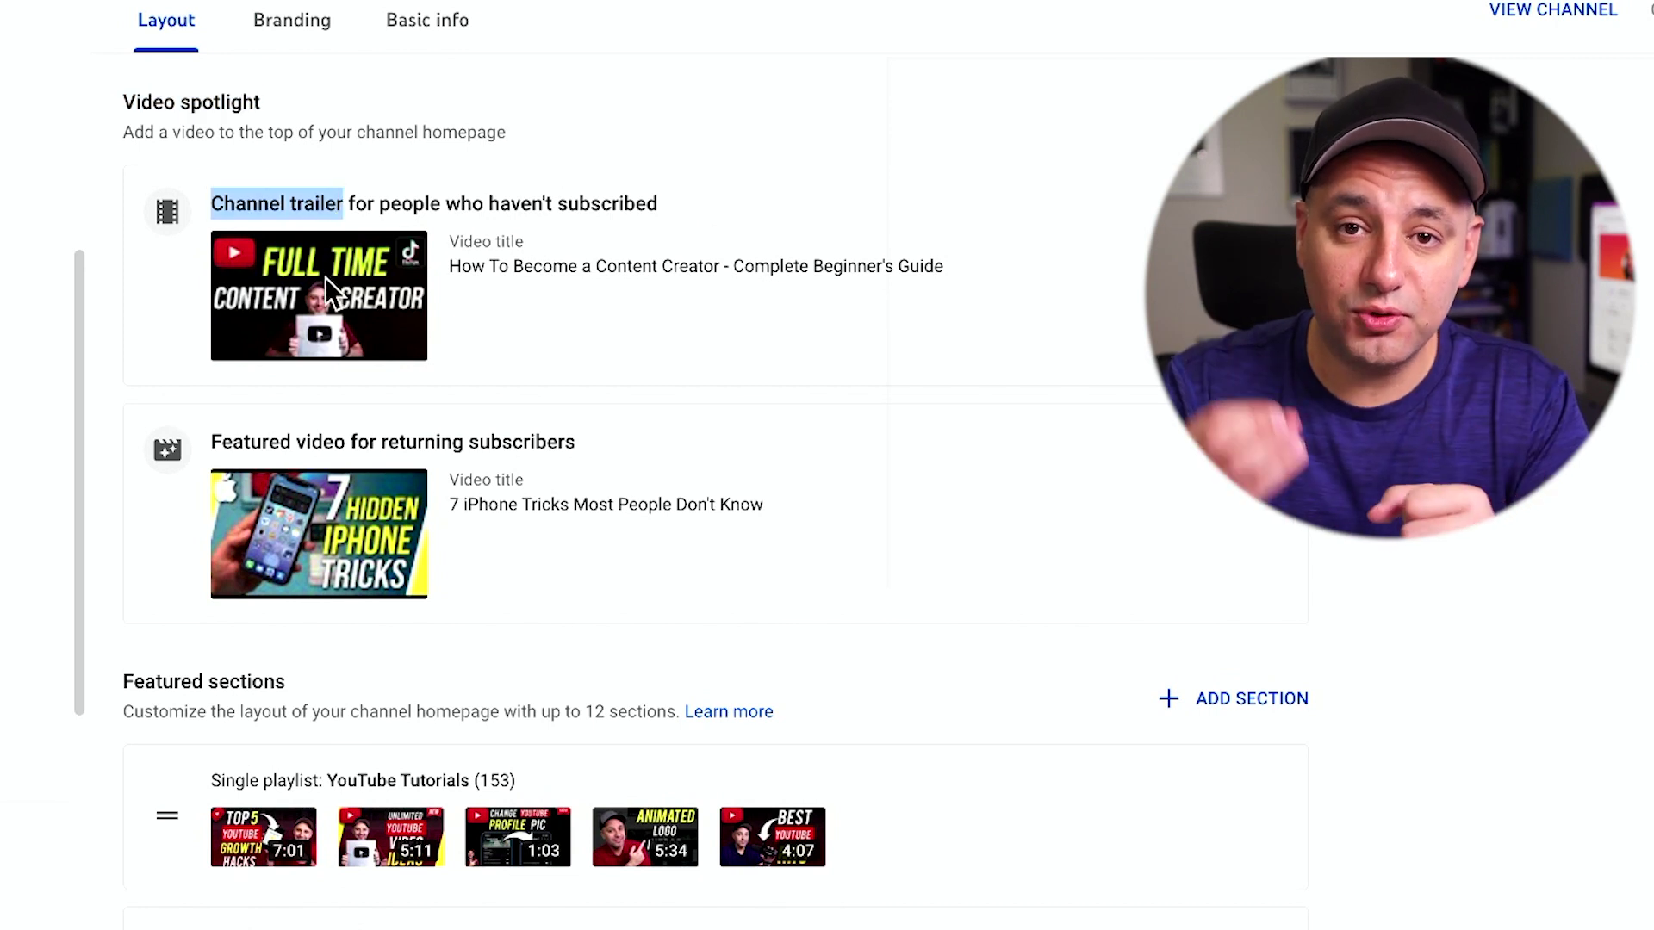
Highlight the returning-subscriber Featured video heading and scroll through the Featured sections on the Layout tab.
{"action": "left_click_drag", "start_coordinate": [211, 442], "coordinate": [568, 440]}
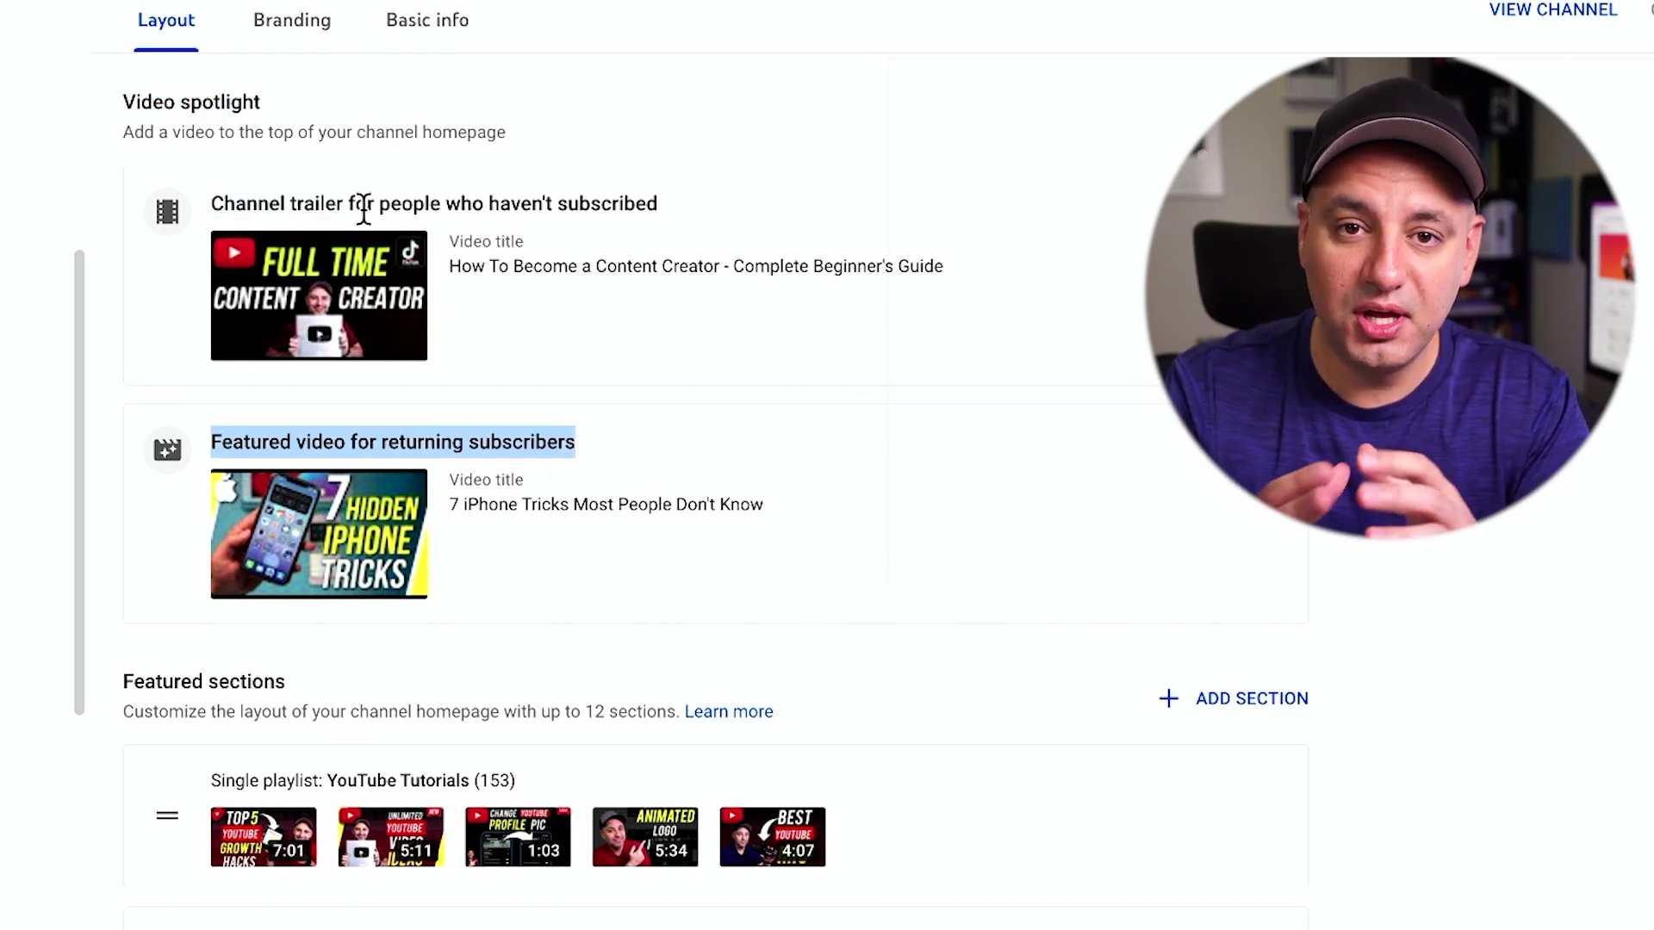
{"action": "scroll", "coordinate": [420, 339], "scroll_direction": "down", "scroll_amount": 5}
{"action": "left_click_drag", "start_coordinate": [123, 289], "coordinate": [429, 302]}
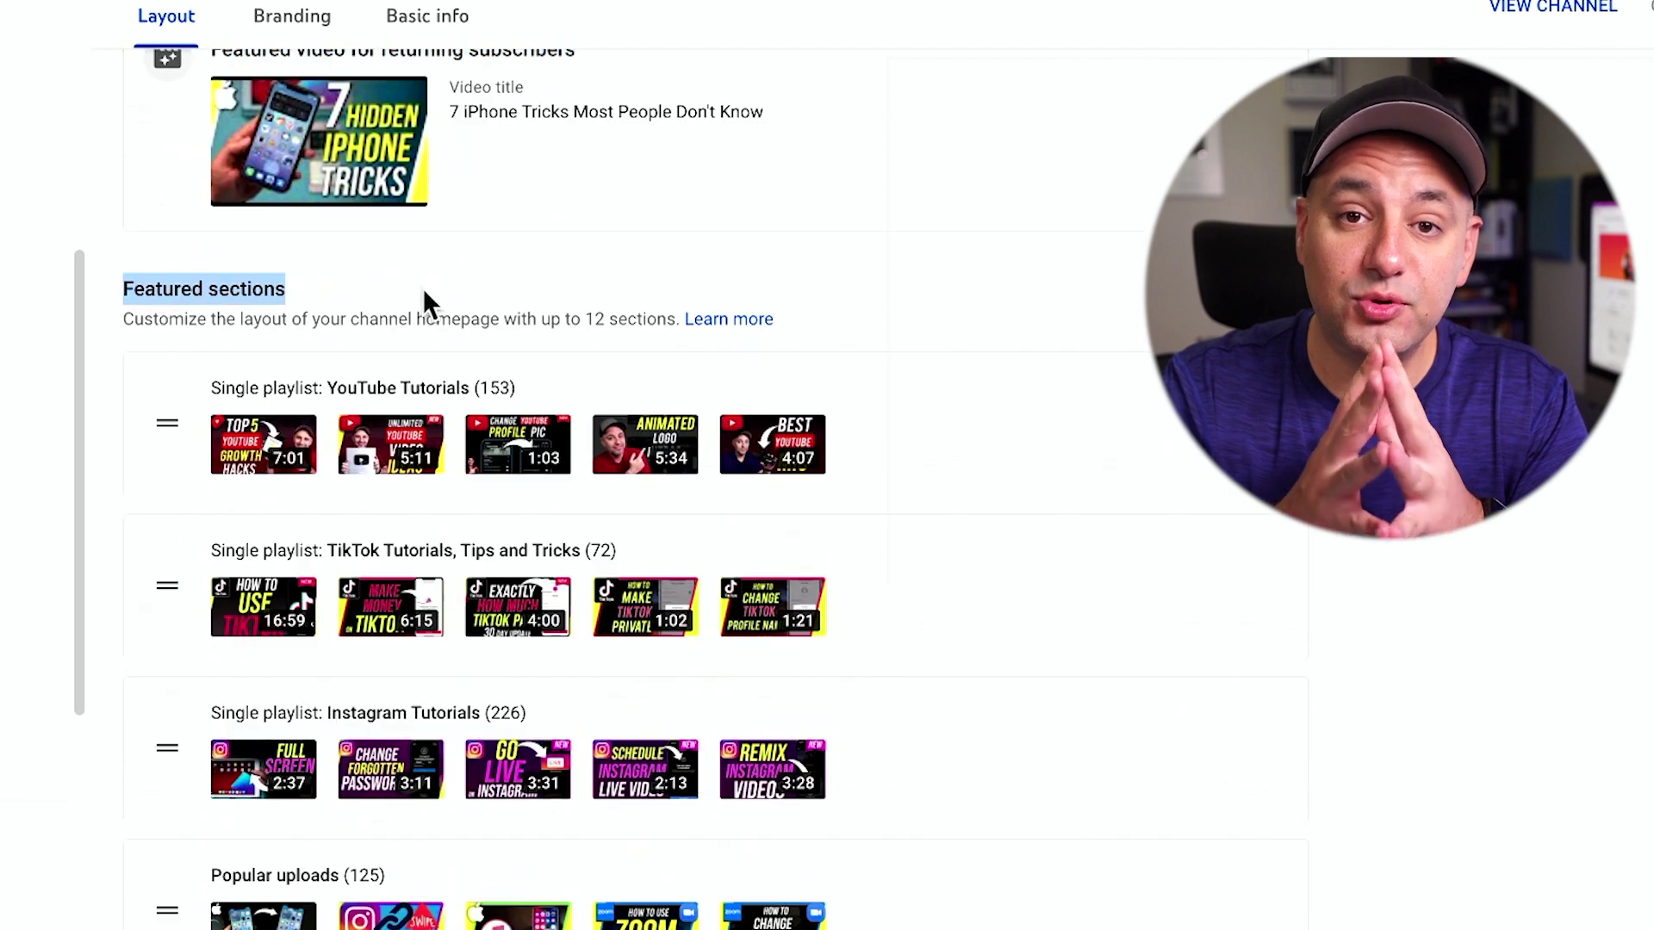
{"action": "scroll", "coordinate": [483, 301], "scroll_direction": "down", "scroll_amount": 1}
{"action": "scroll", "coordinate": [244, 607], "scroll_direction": "down", "scroll_amount": 4}
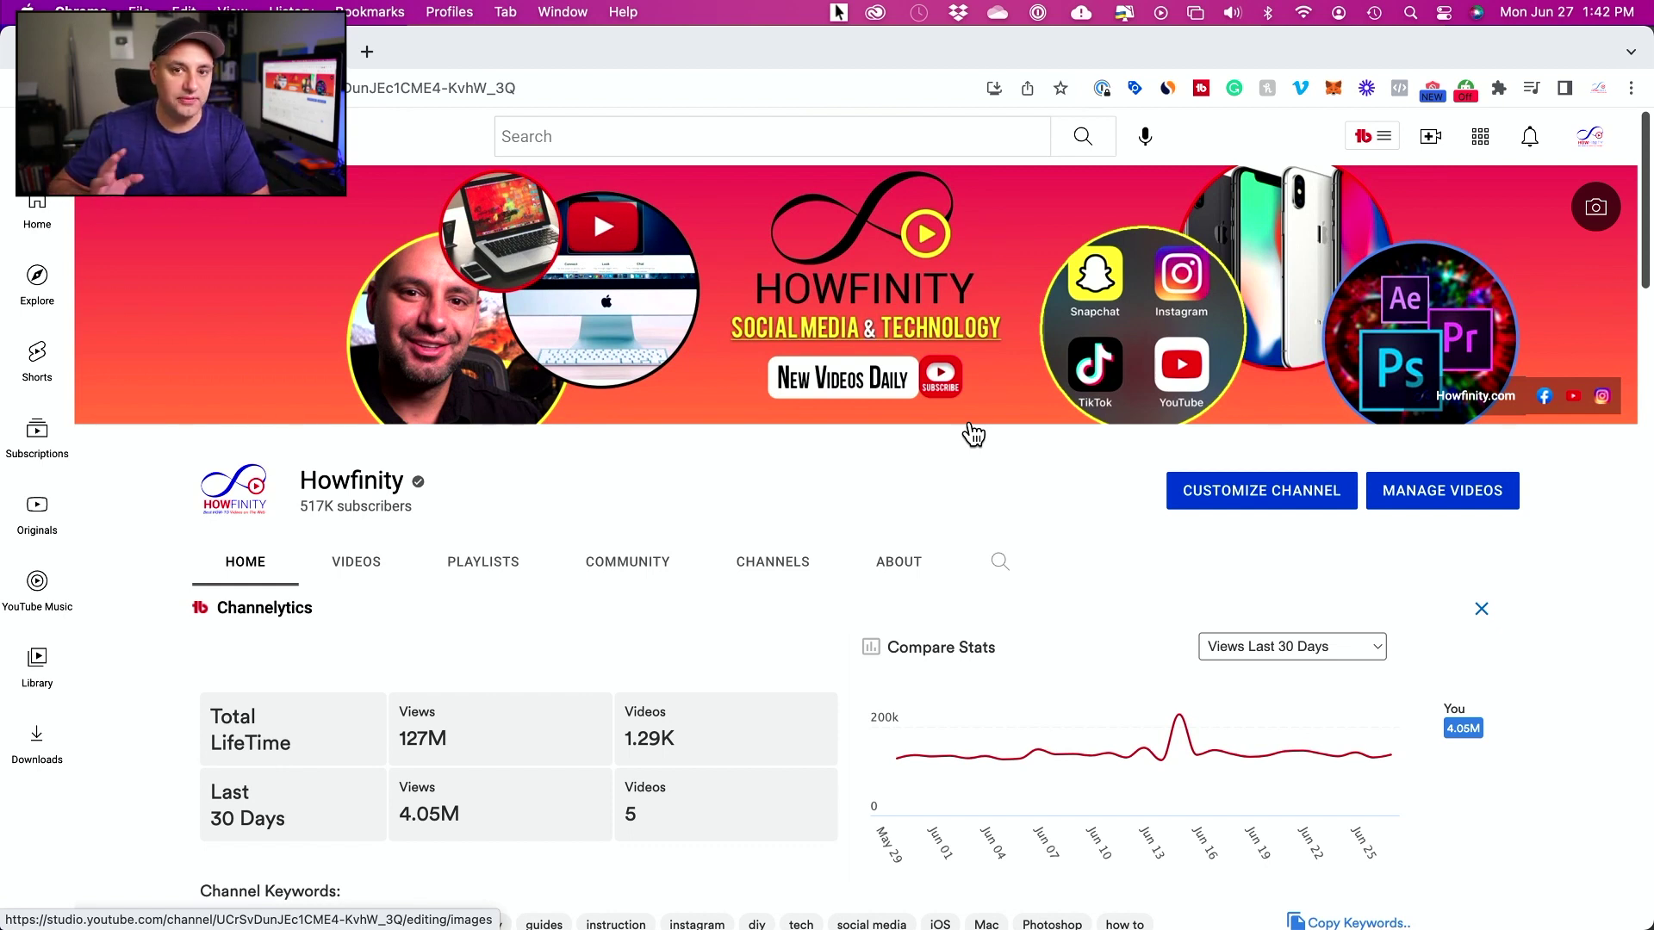
{"action": "left_click", "coordinate": [1590, 142]}
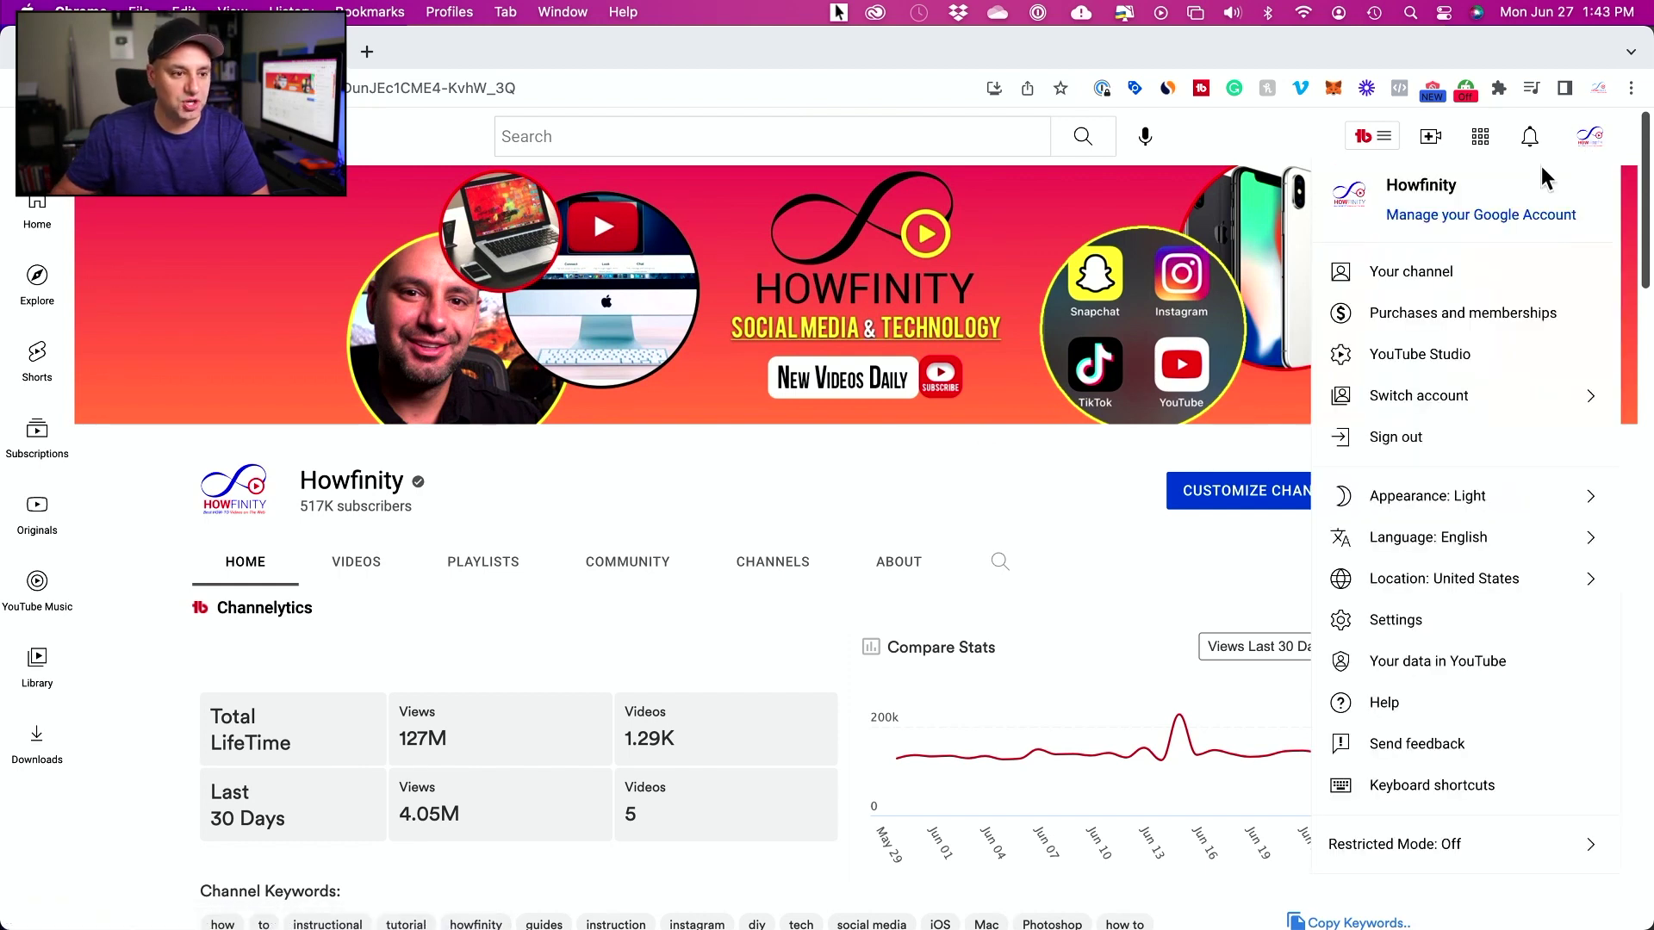
{"action": "left_click", "coordinate": [1223, 131]}
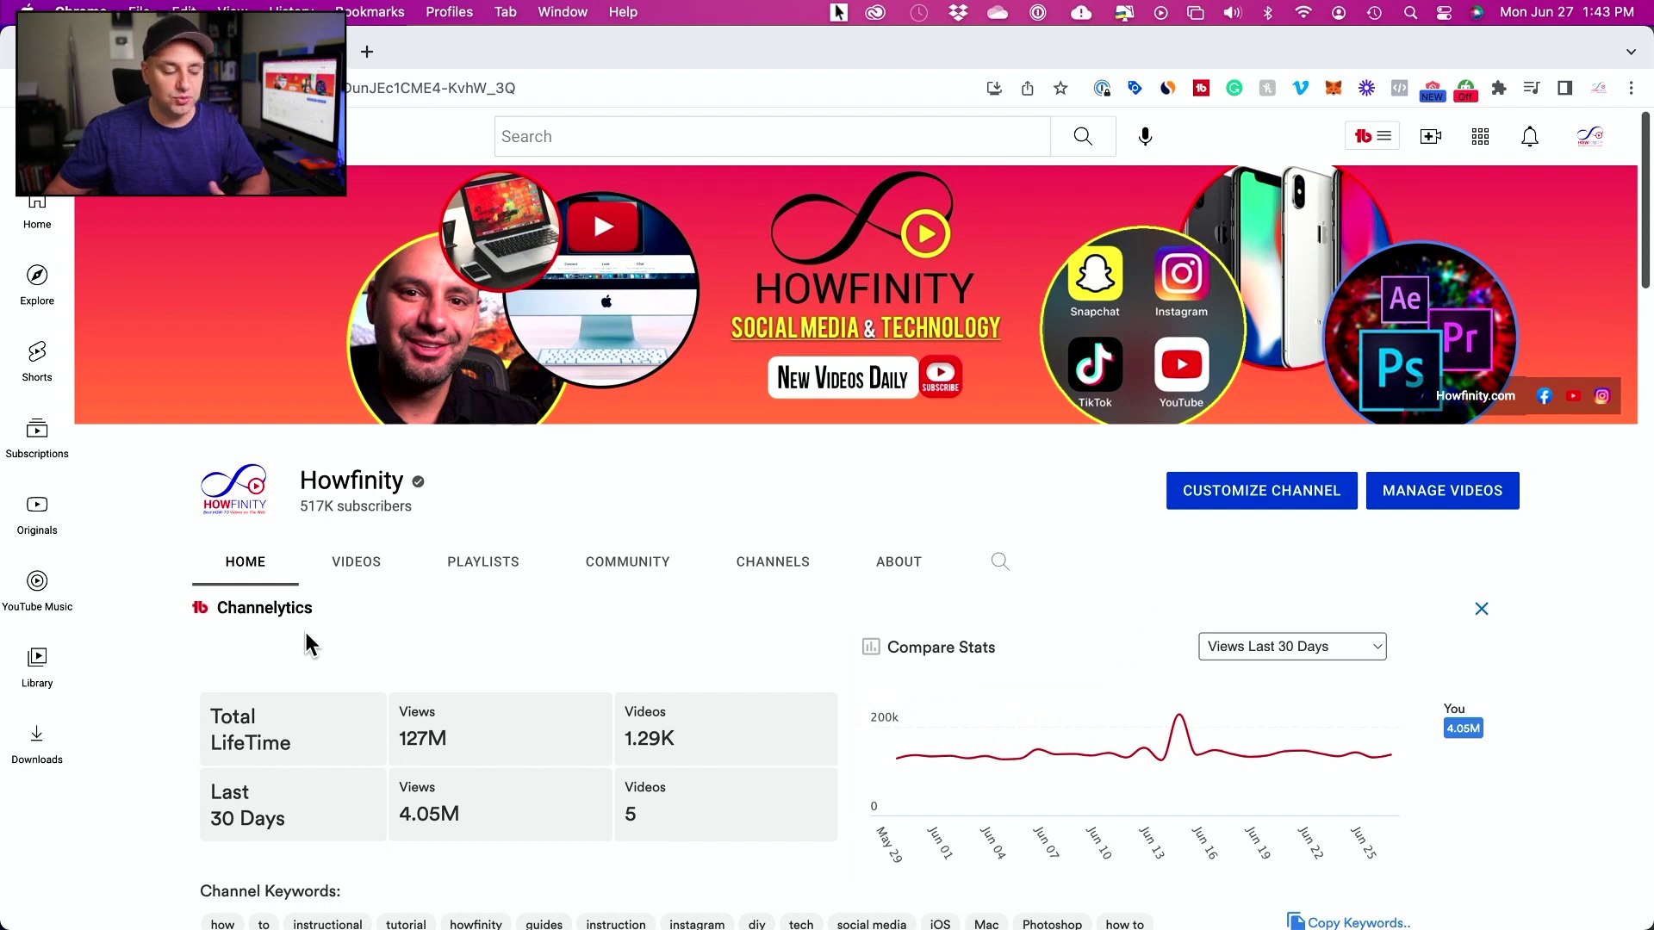
{"action": "left_click_drag", "start_coordinate": [218, 605], "coordinate": [344, 619]}
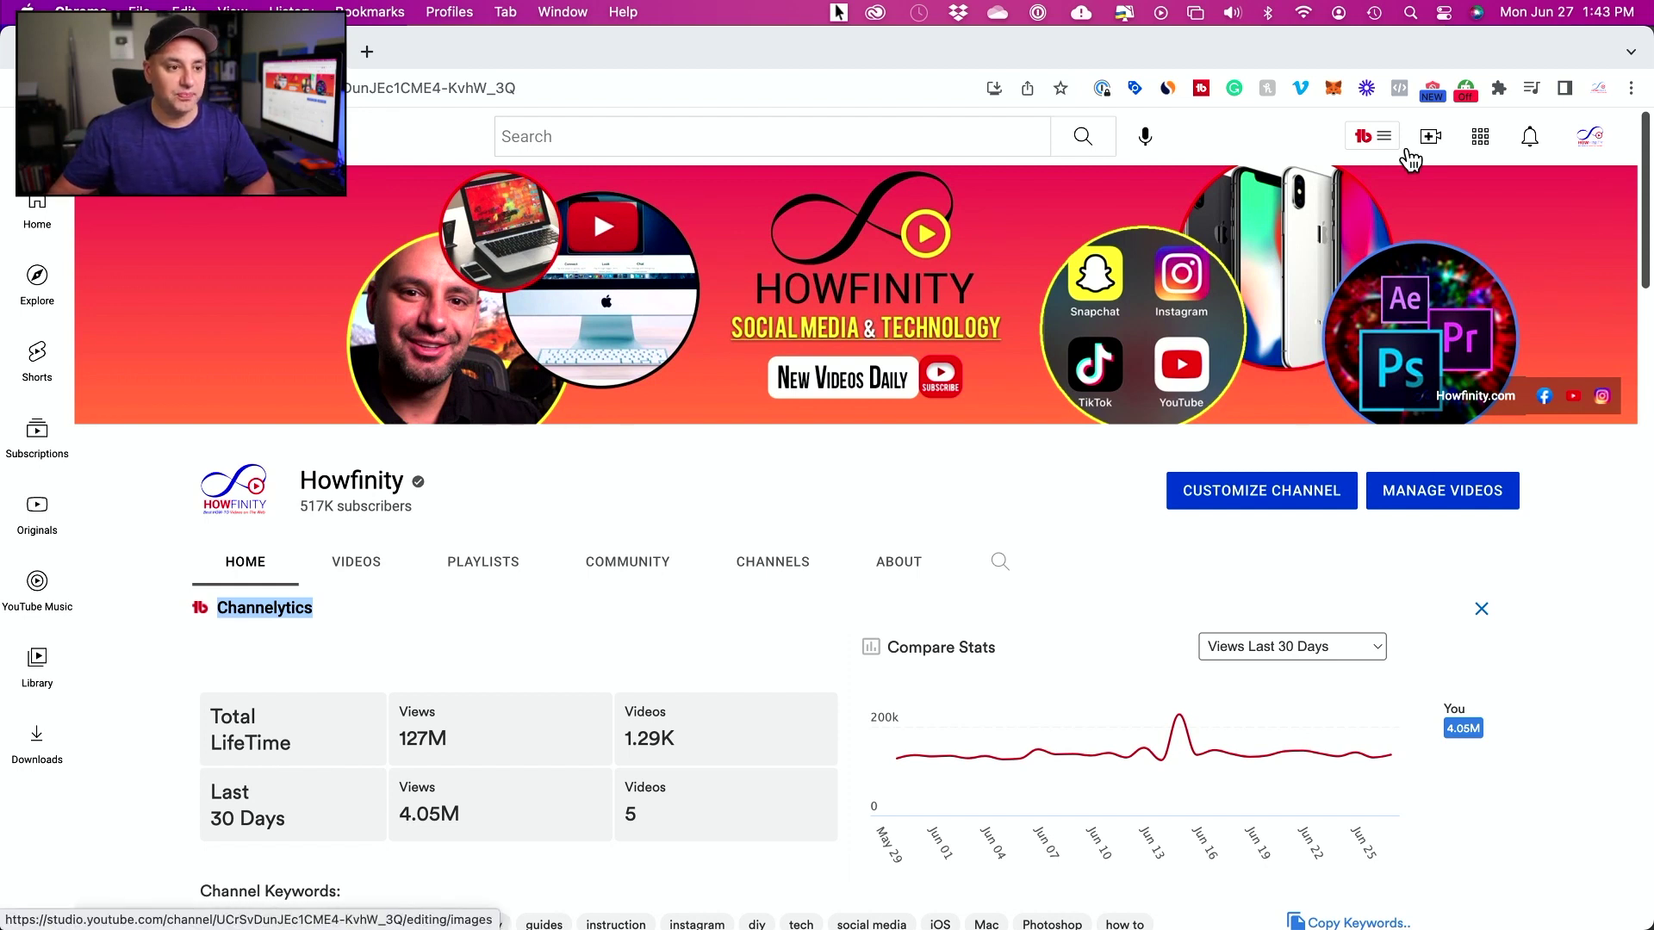
{"action": "left_click", "coordinate": [1385, 136]}
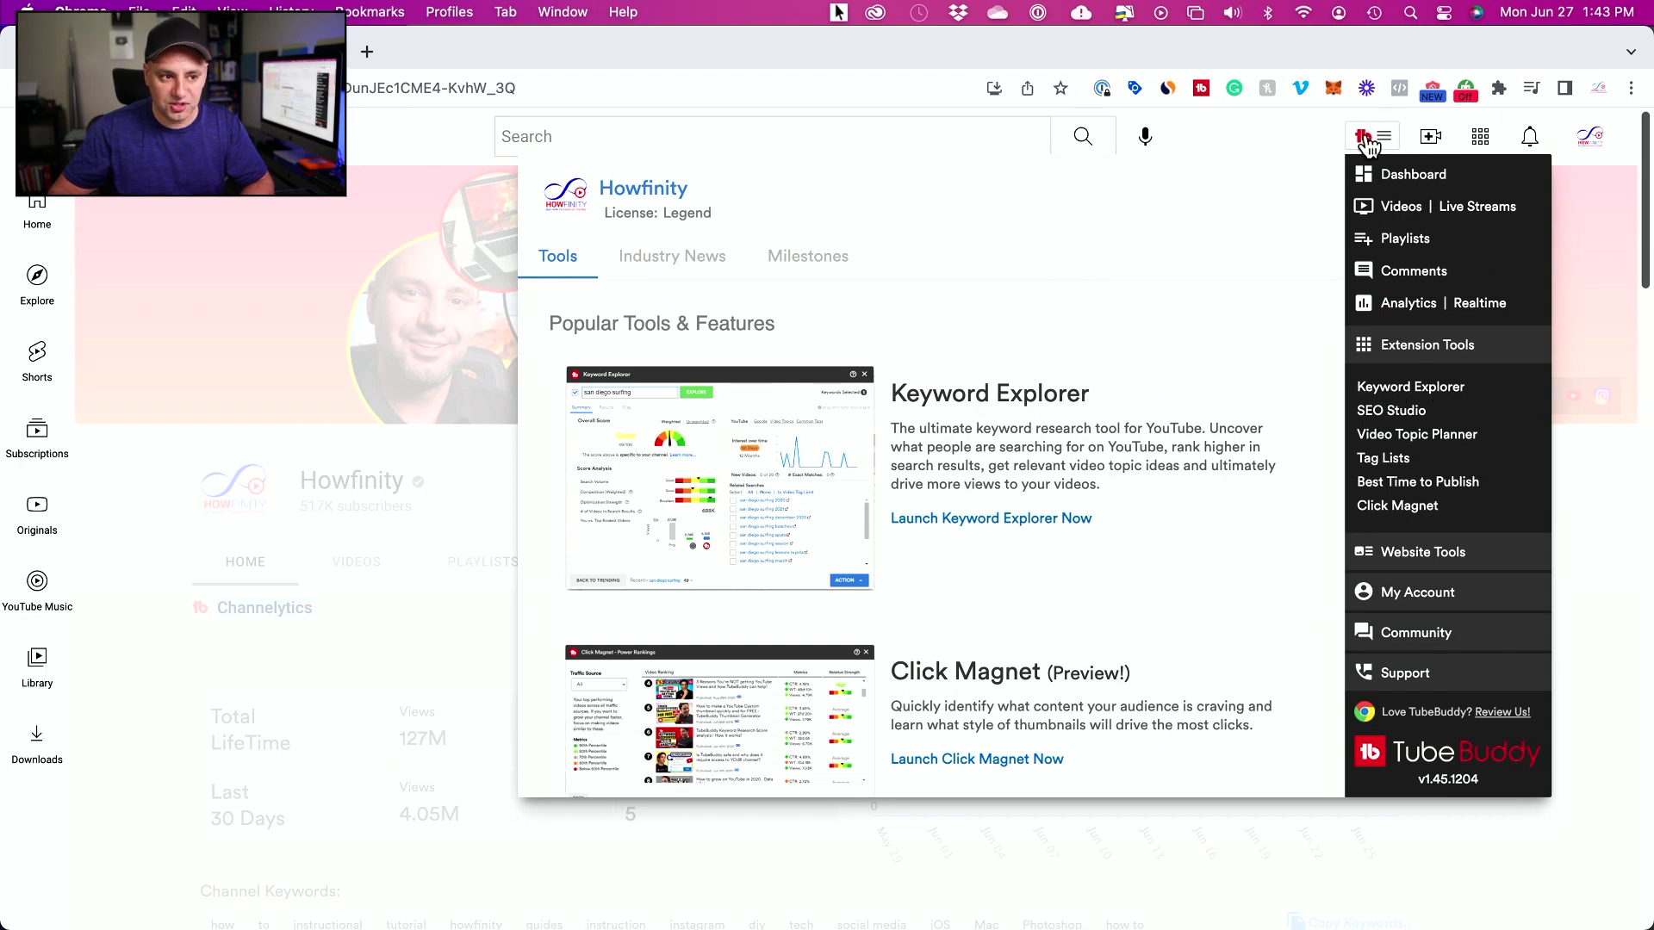
{"action": "left_click", "coordinate": [1410, 389]}
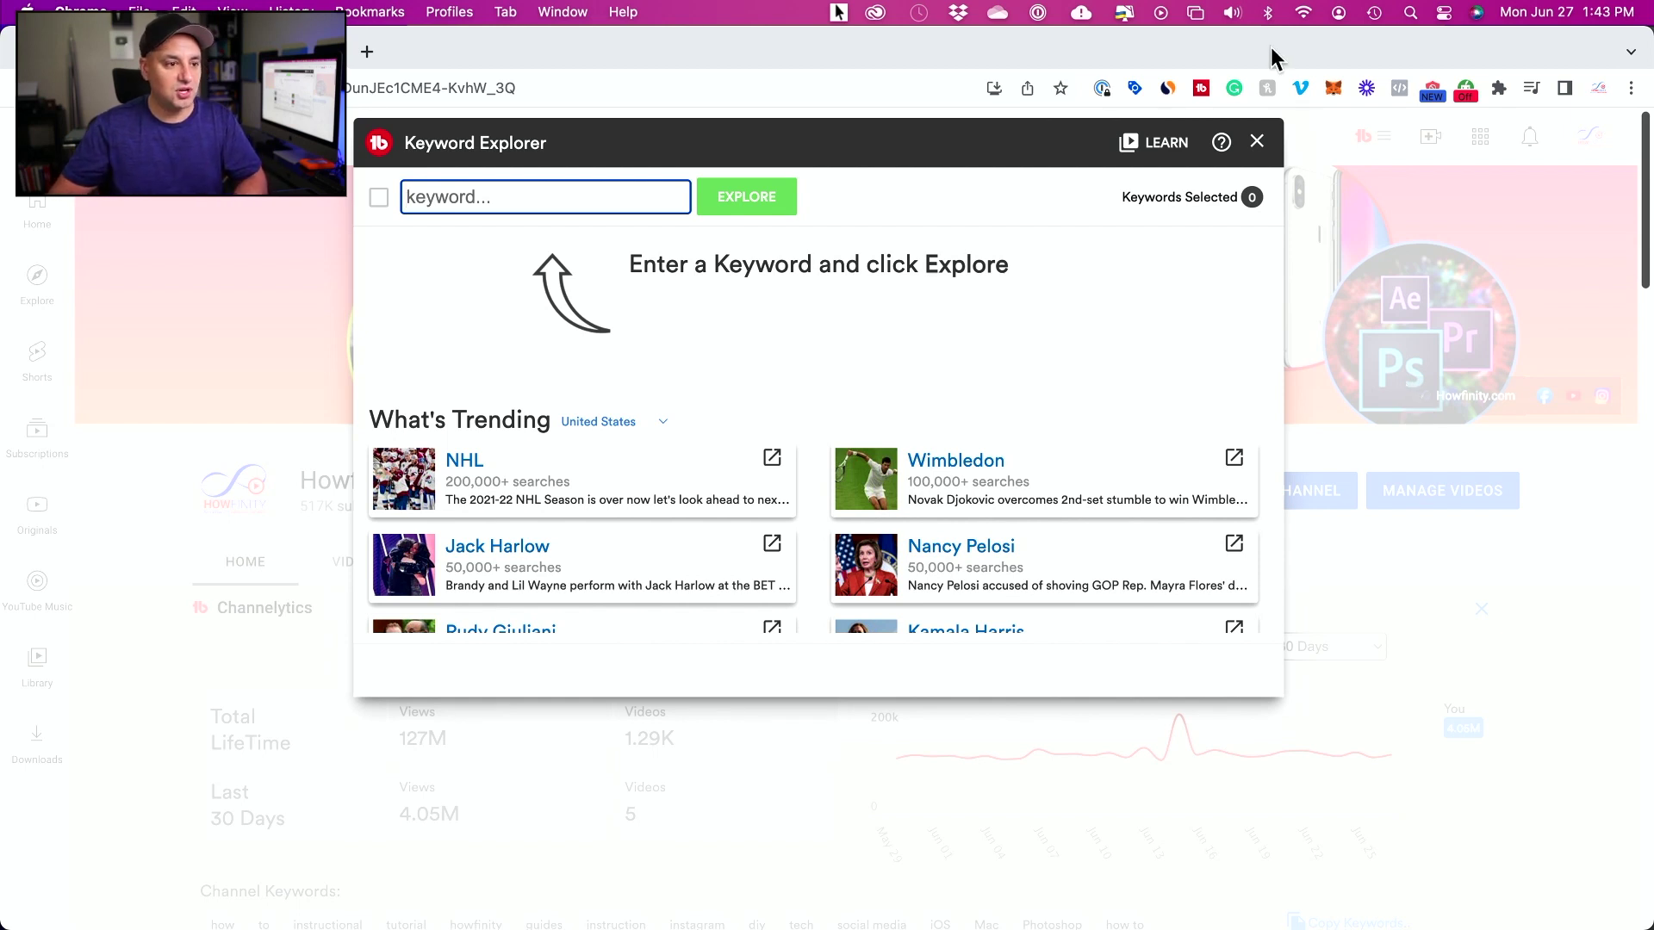
{"action": "left_click", "coordinate": [1257, 142]}
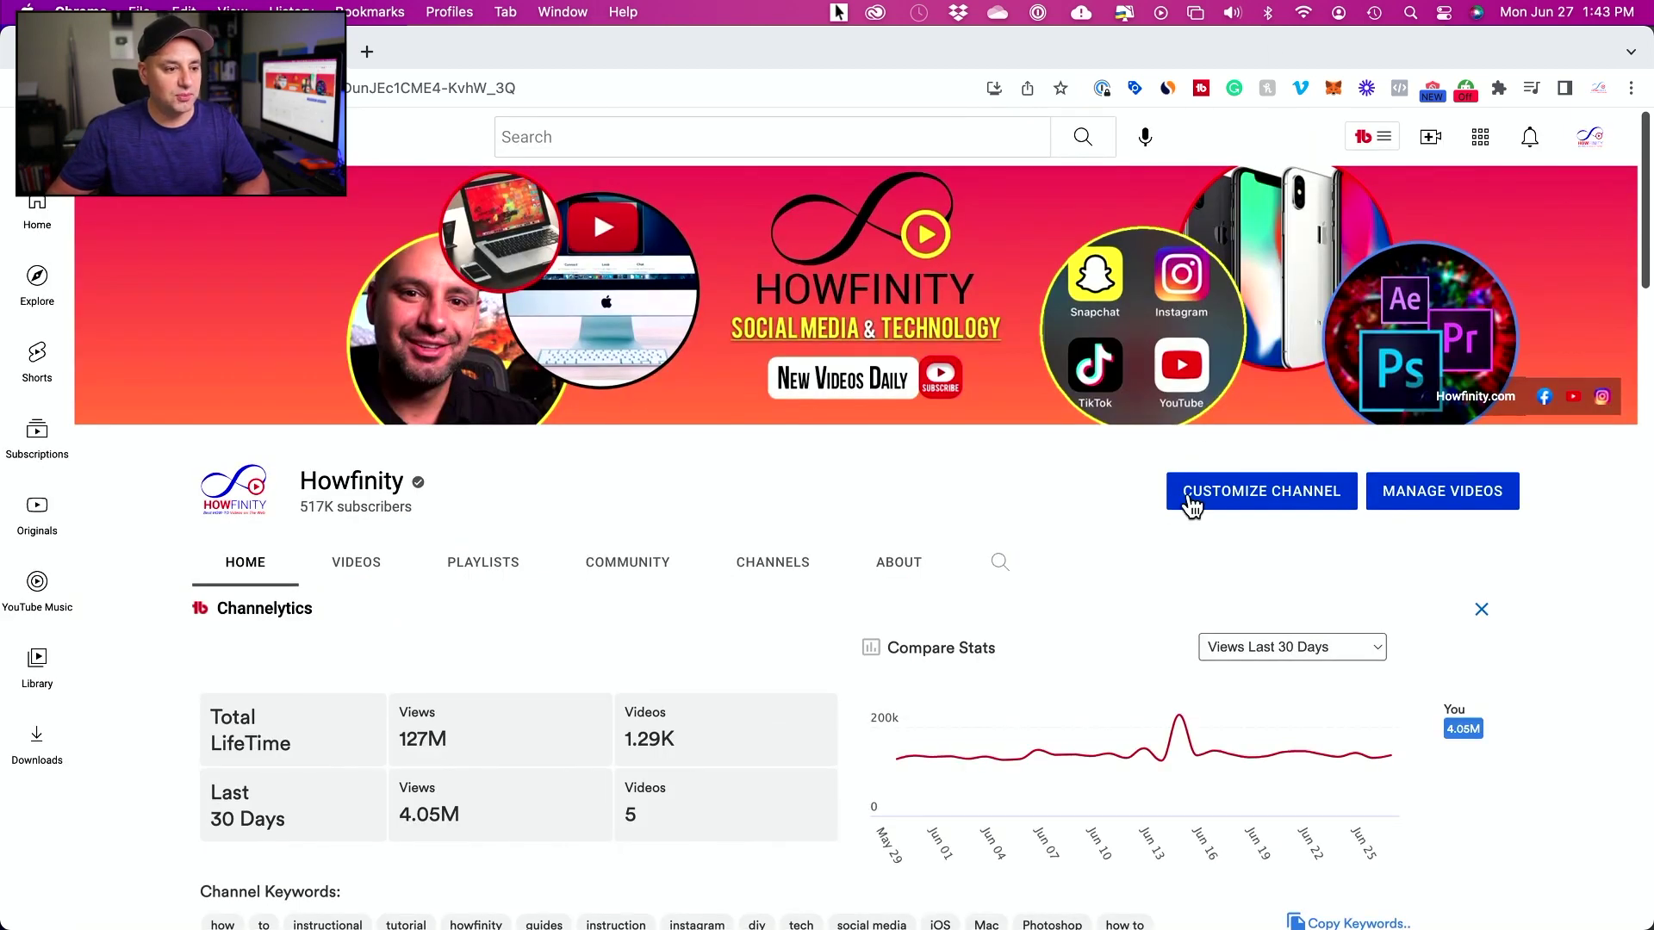
{"action": "left_click", "coordinate": [1247, 498]}
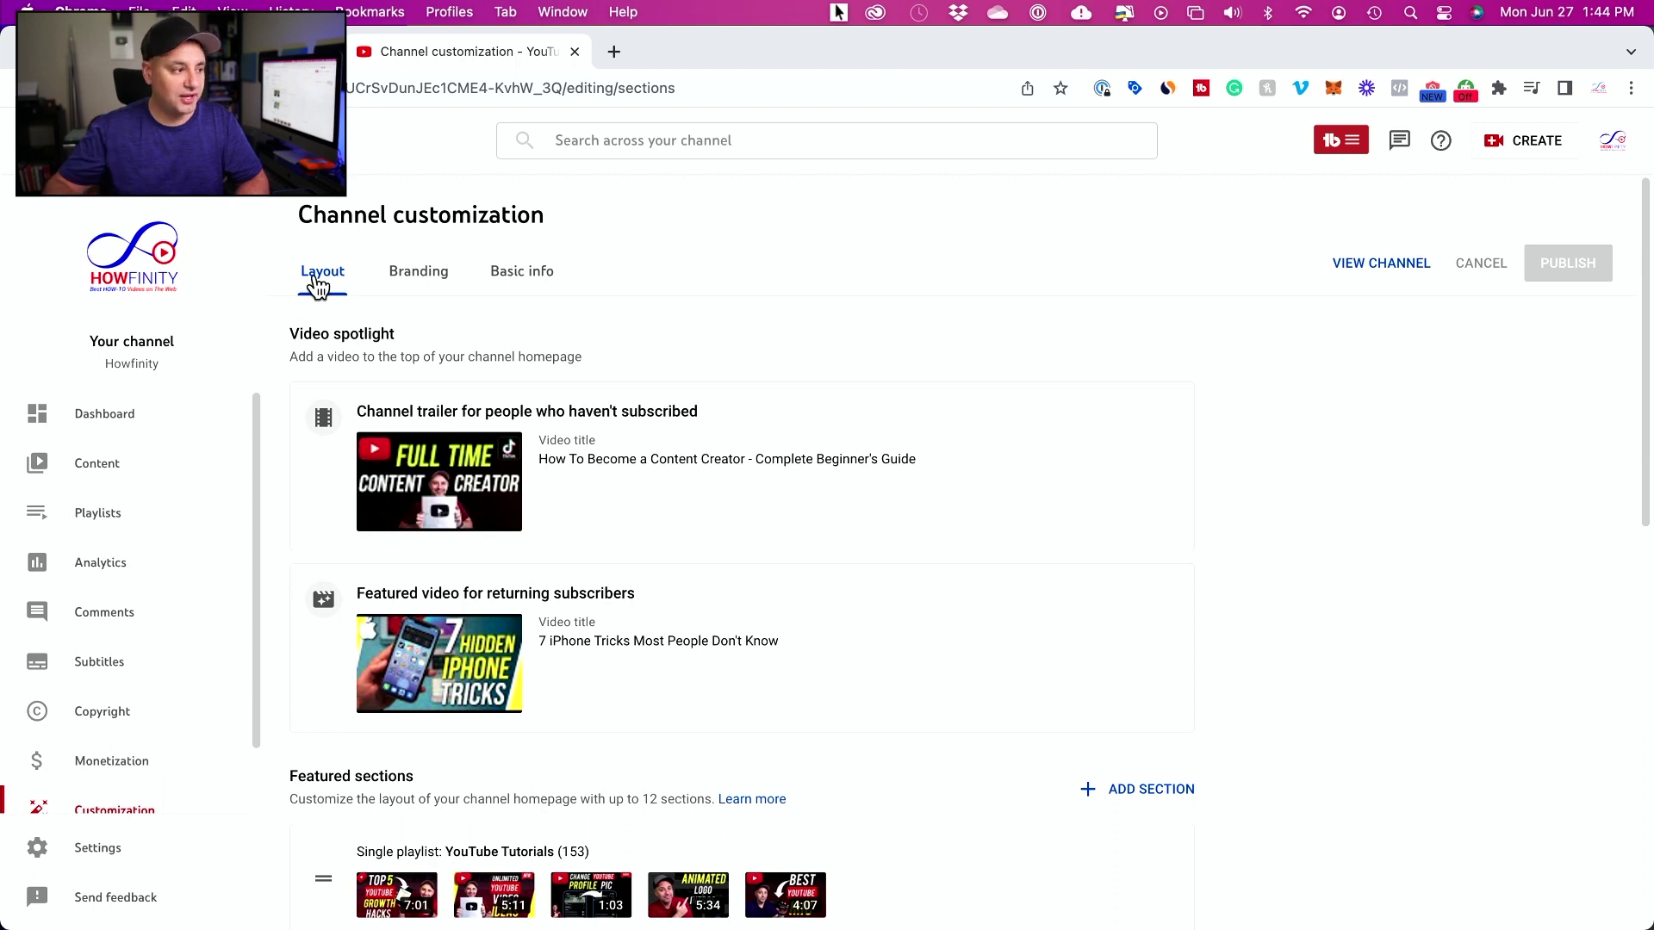
Look through the Branding and Basic info tabs, then go back to the Layout tab.
{"action": "left_click", "coordinate": [402, 284]}
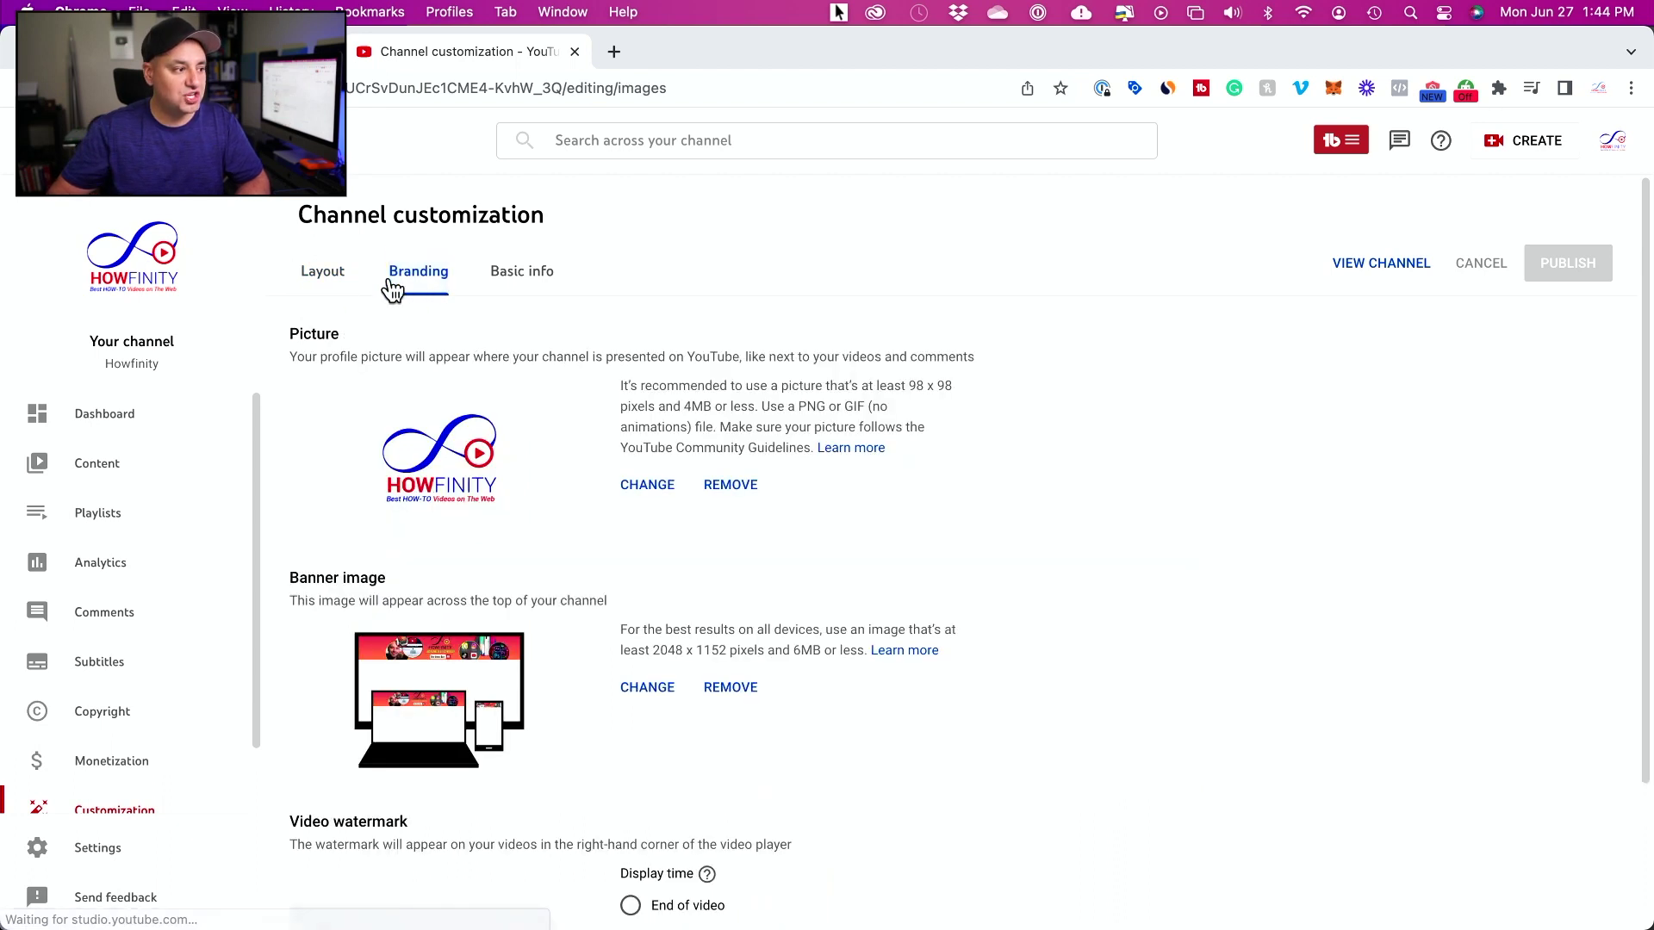
{"action": "left_click", "coordinate": [505, 293]}
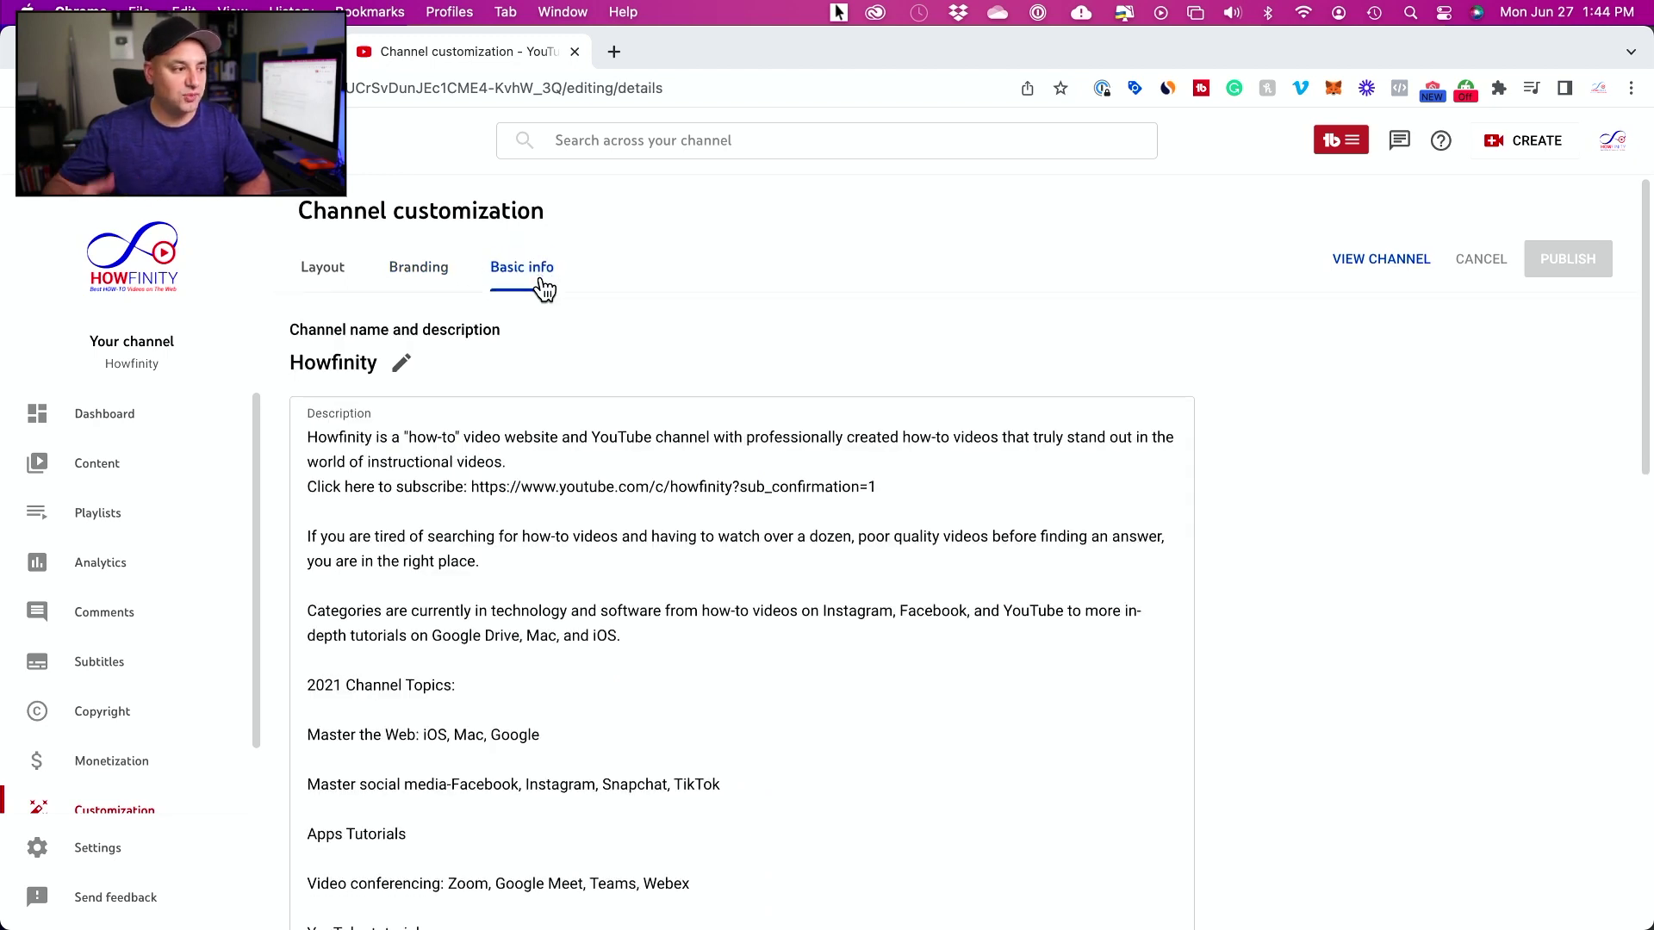
{"action": "left_click", "coordinate": [318, 286]}
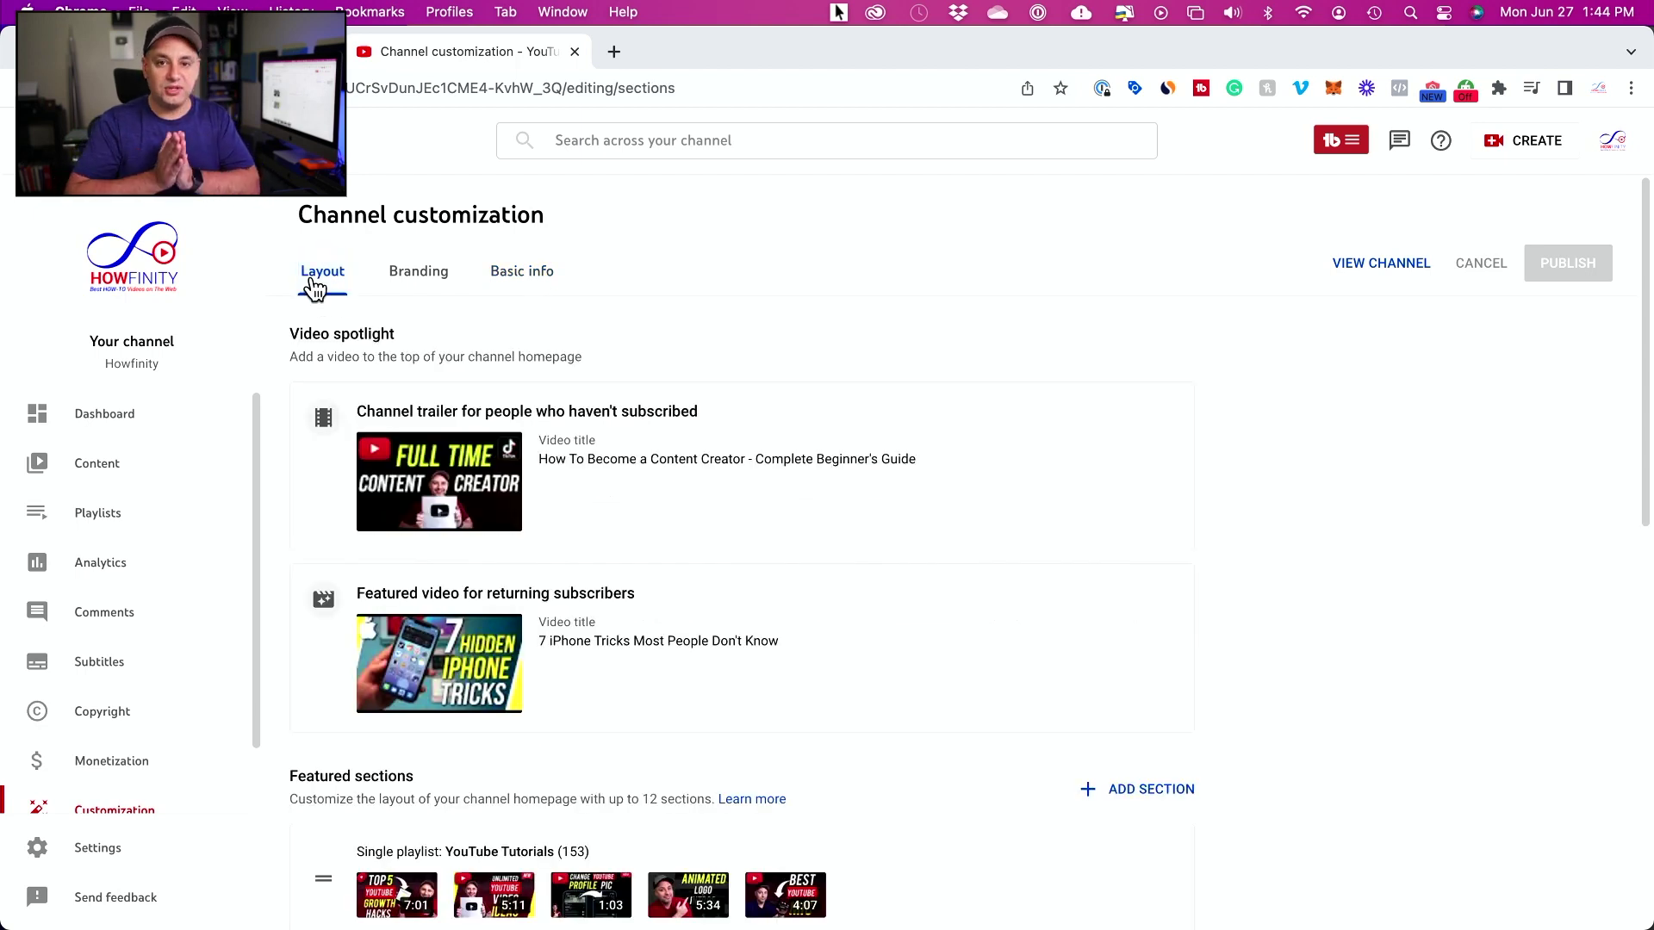
Highlight the Video spotlight heading, the Channel trailer slot and the returning-subscriber featured video slot.
{"action": "scroll", "coordinate": [686, 467], "scroll_direction": "down", "scroll_amount": 1}
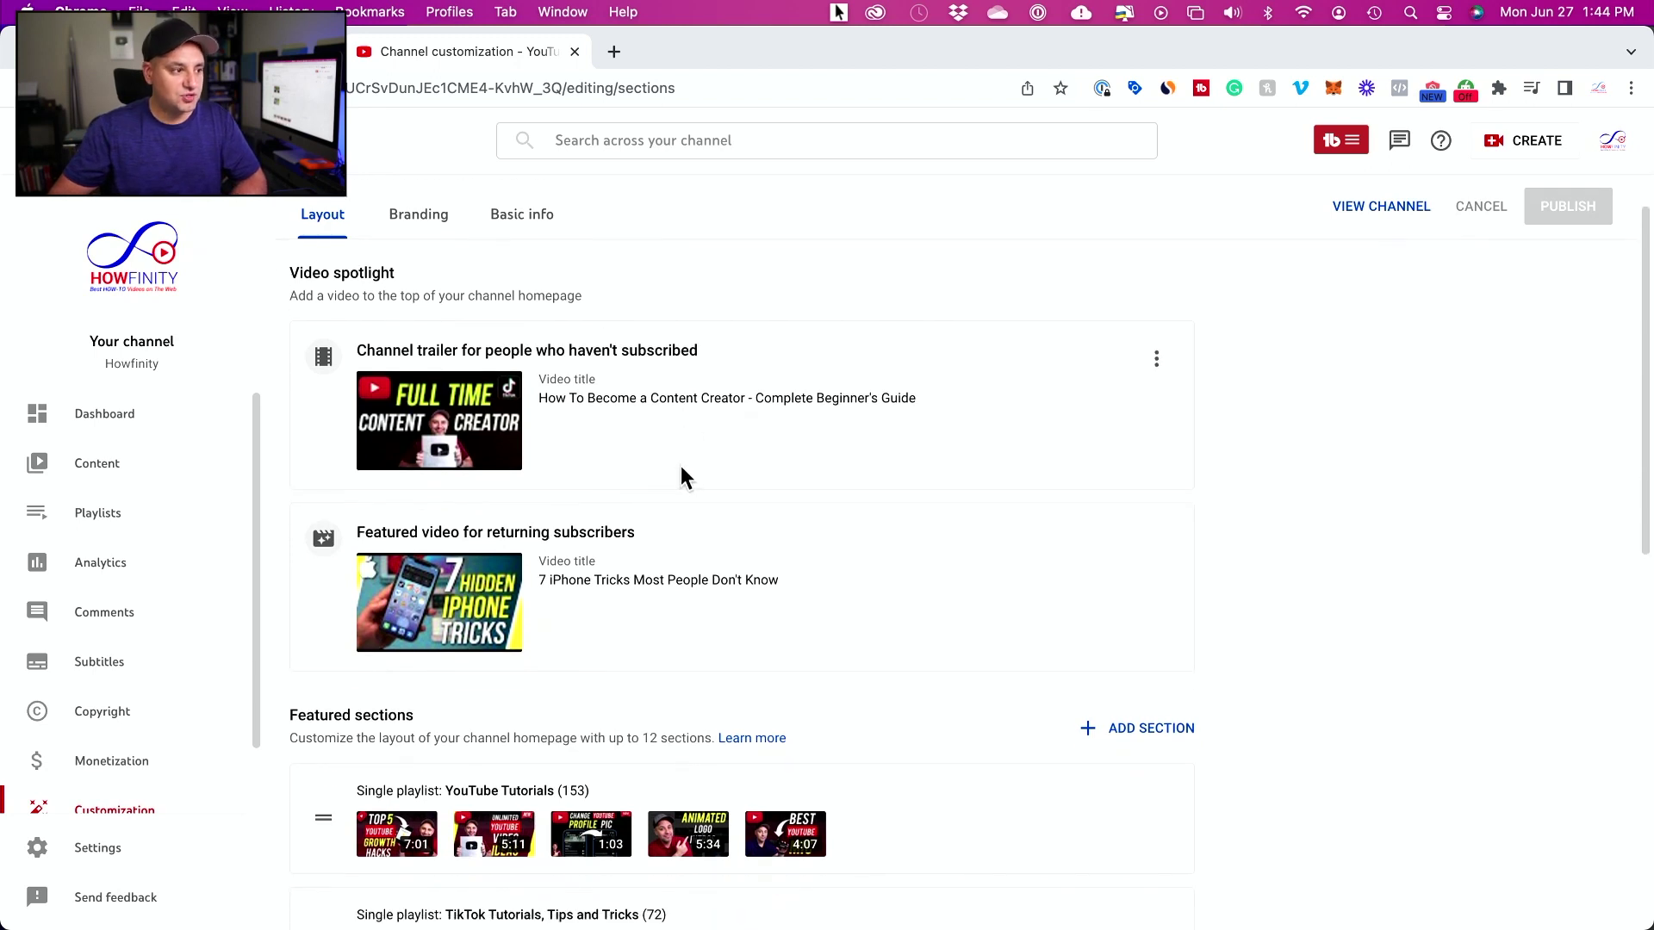
{"action": "left_click_drag", "start_coordinate": [293, 280], "coordinate": [423, 288]}
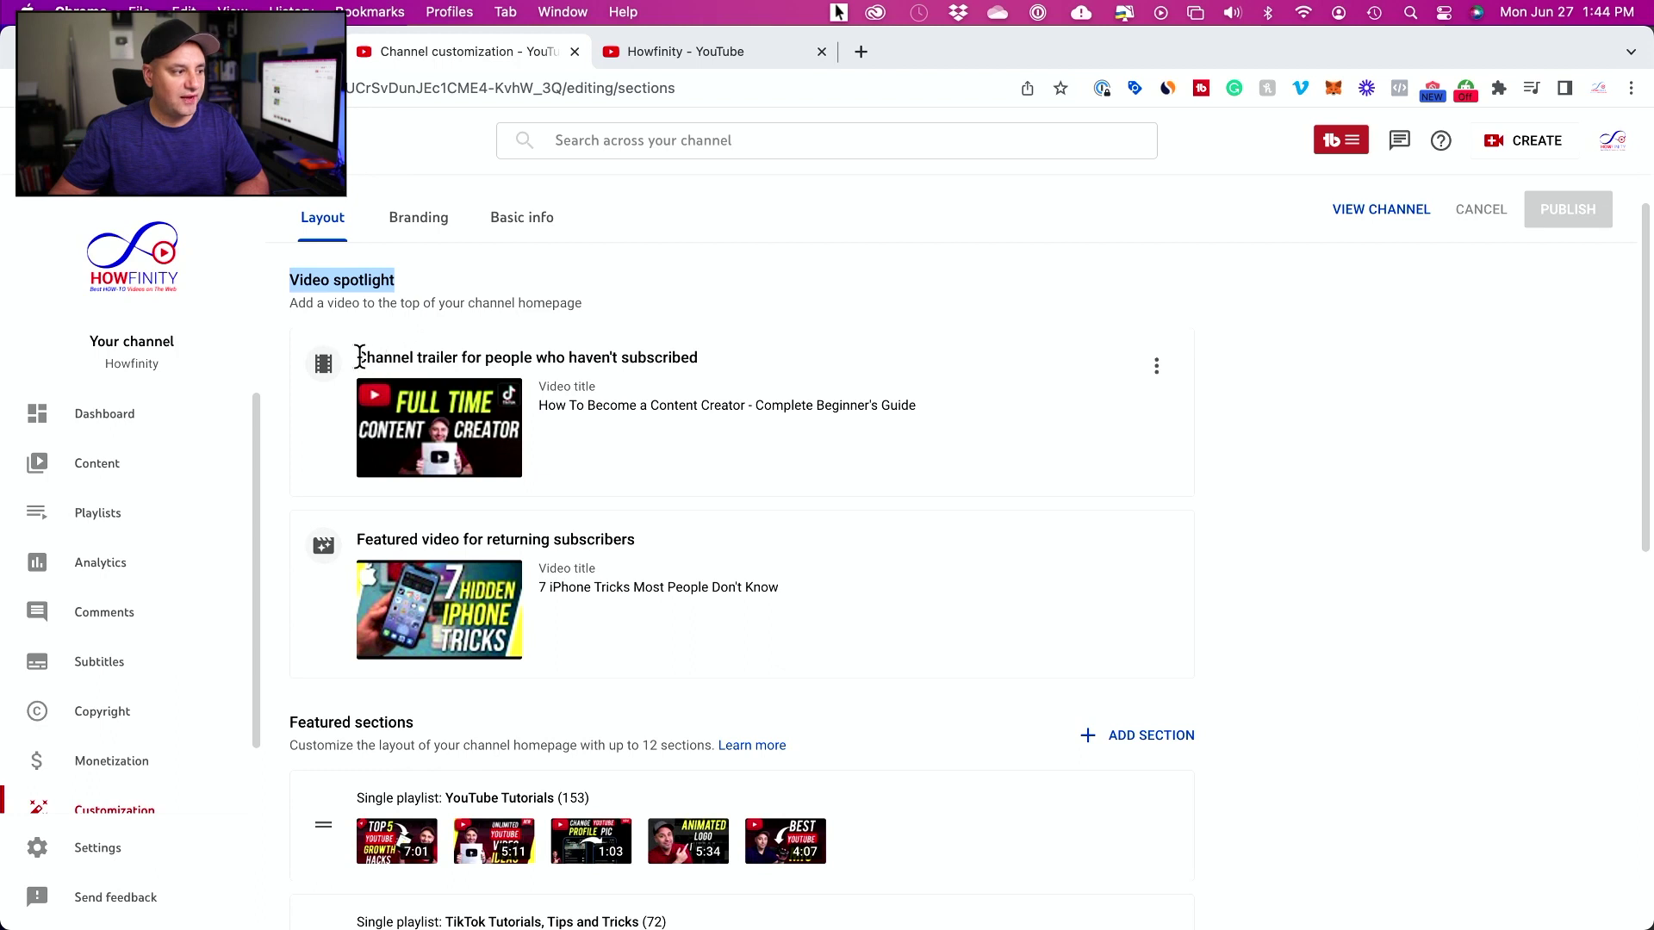
{"action": "left_click_drag", "start_coordinate": [360, 357], "coordinate": [459, 356]}
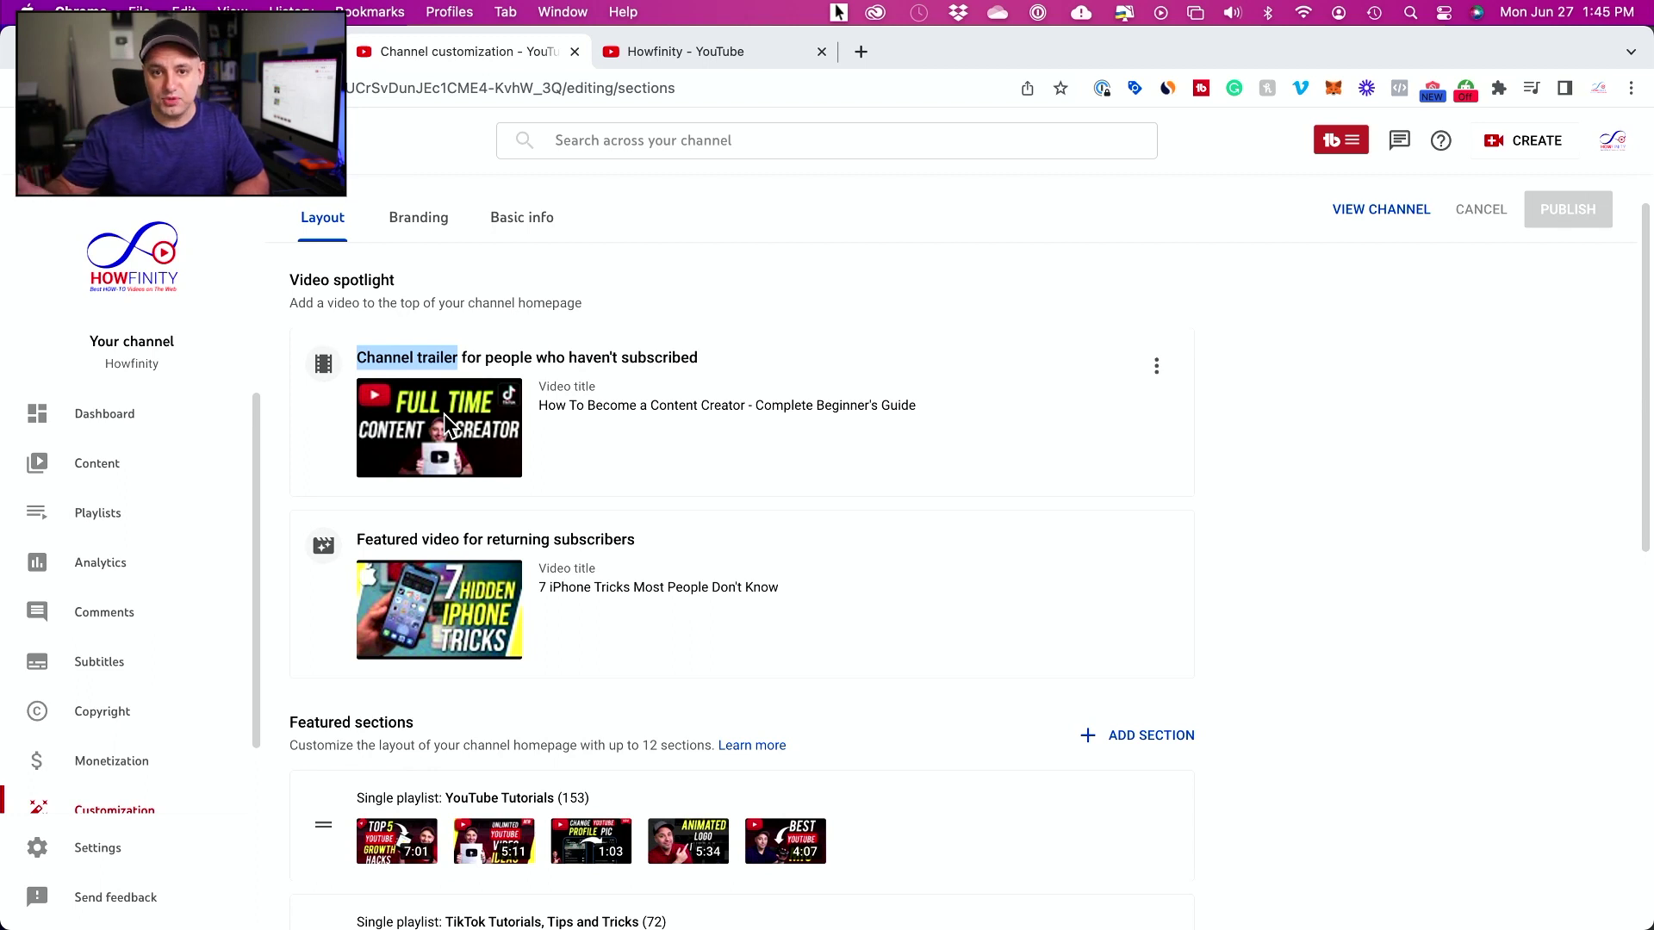
{"action": "left_click_drag", "start_coordinate": [358, 540], "coordinate": [642, 547]}
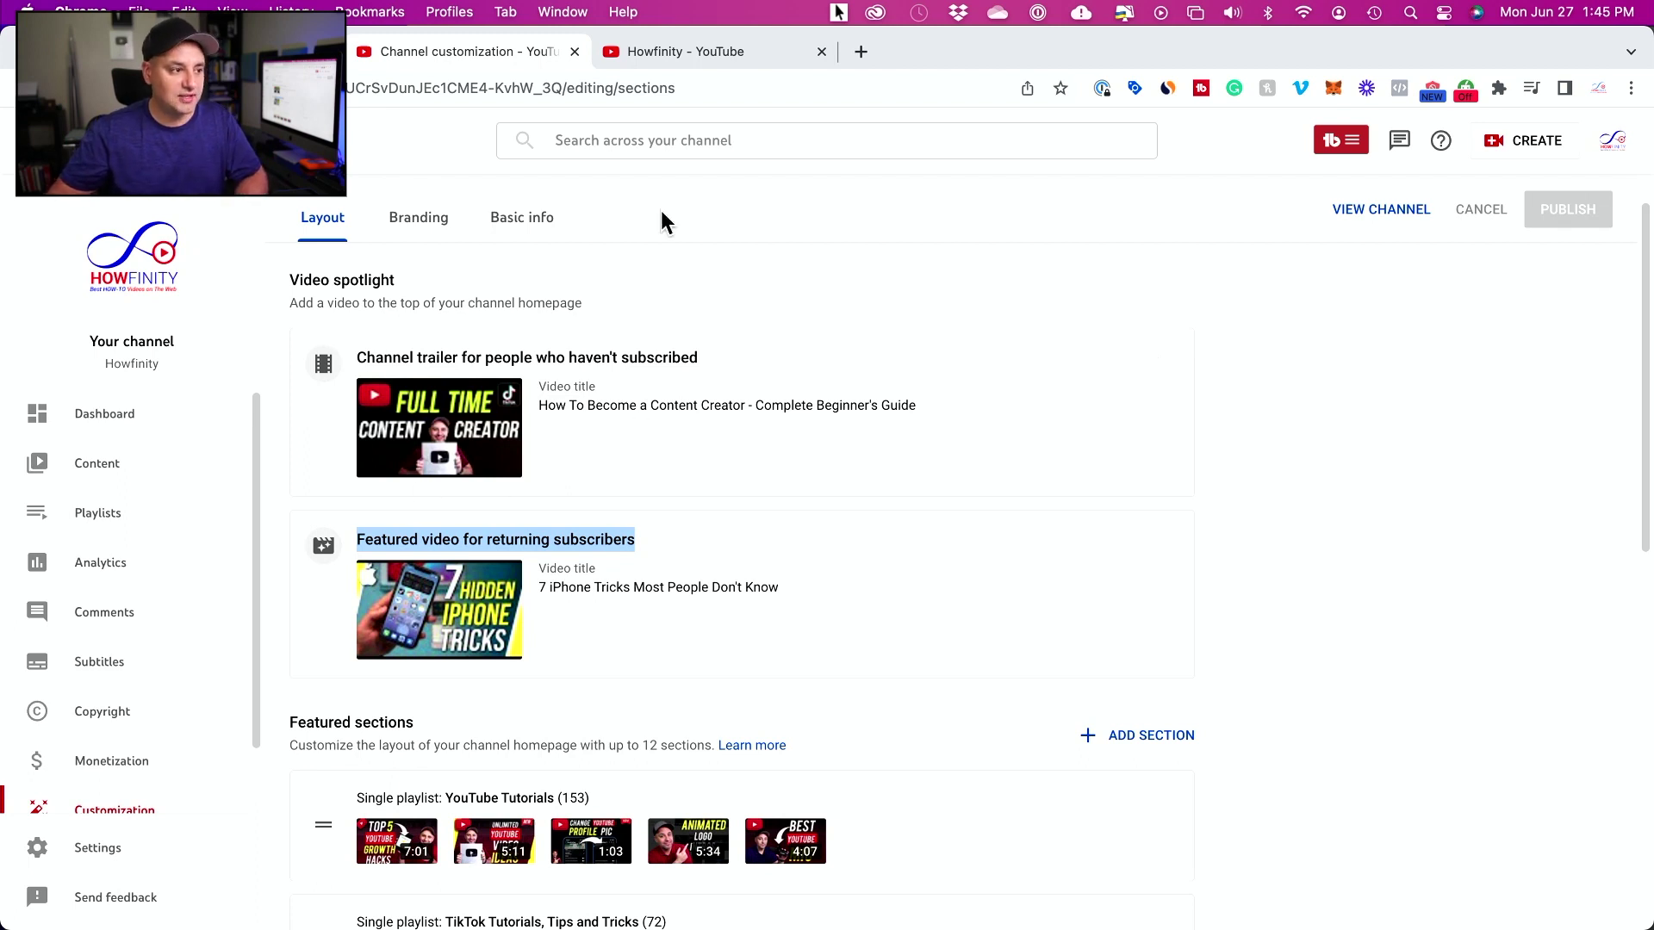
Check the trailer on the live Howfinity home page, then return to Channel customization.
{"action": "left_click", "coordinate": [688, 50]}
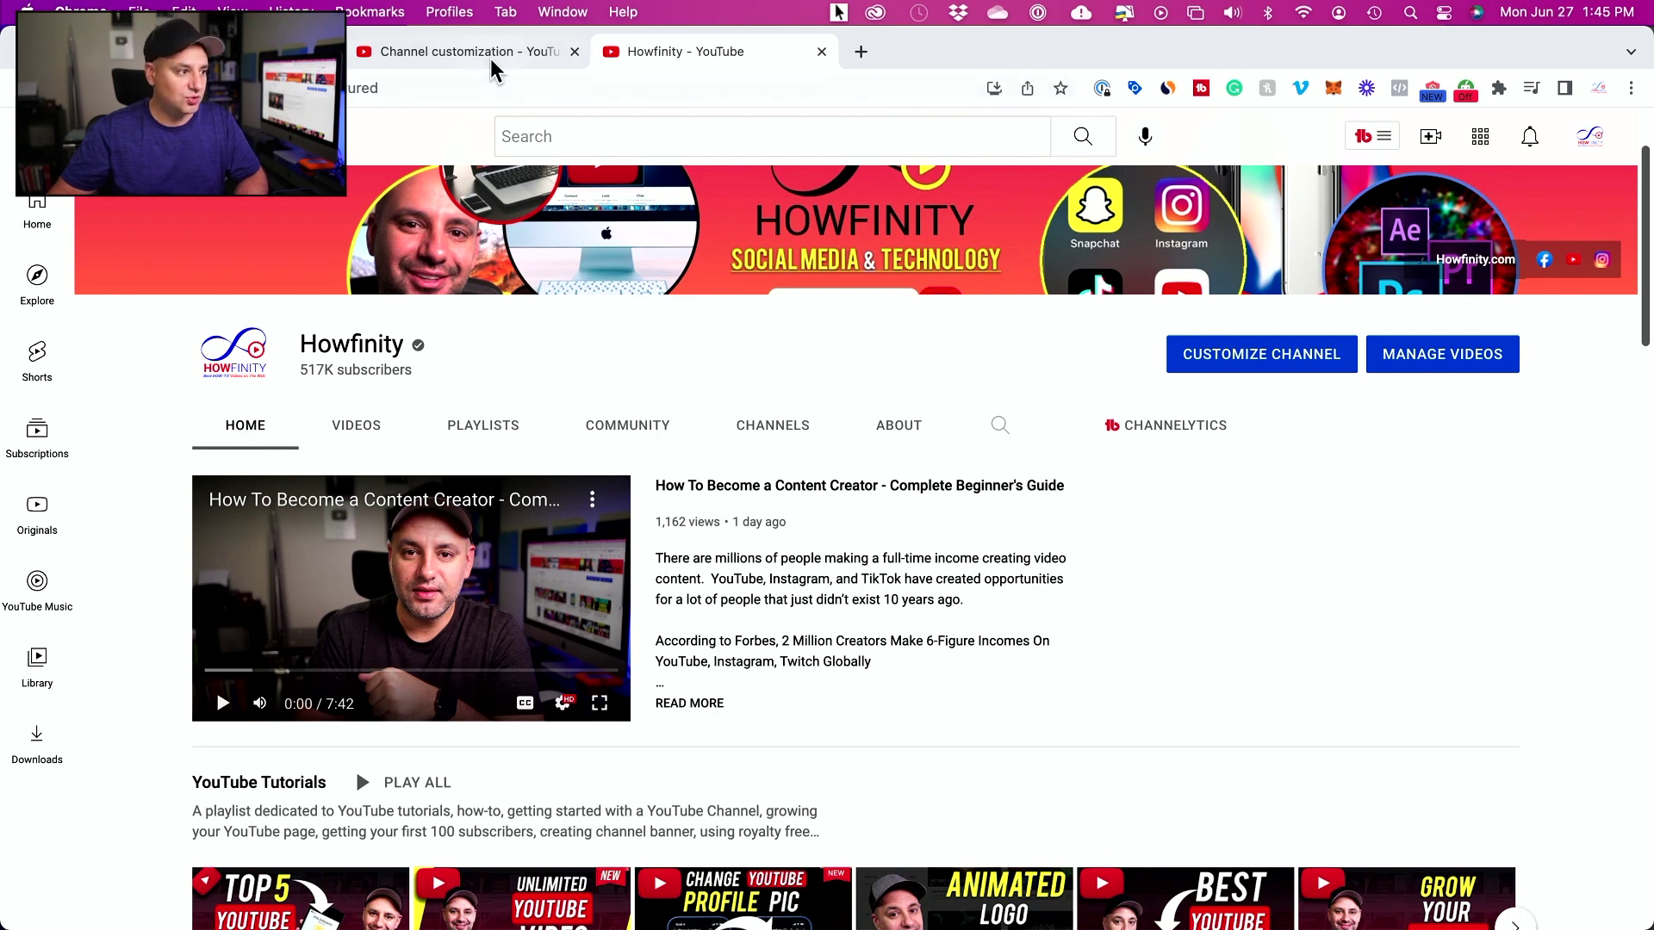
{"action": "left_click", "coordinate": [450, 44]}
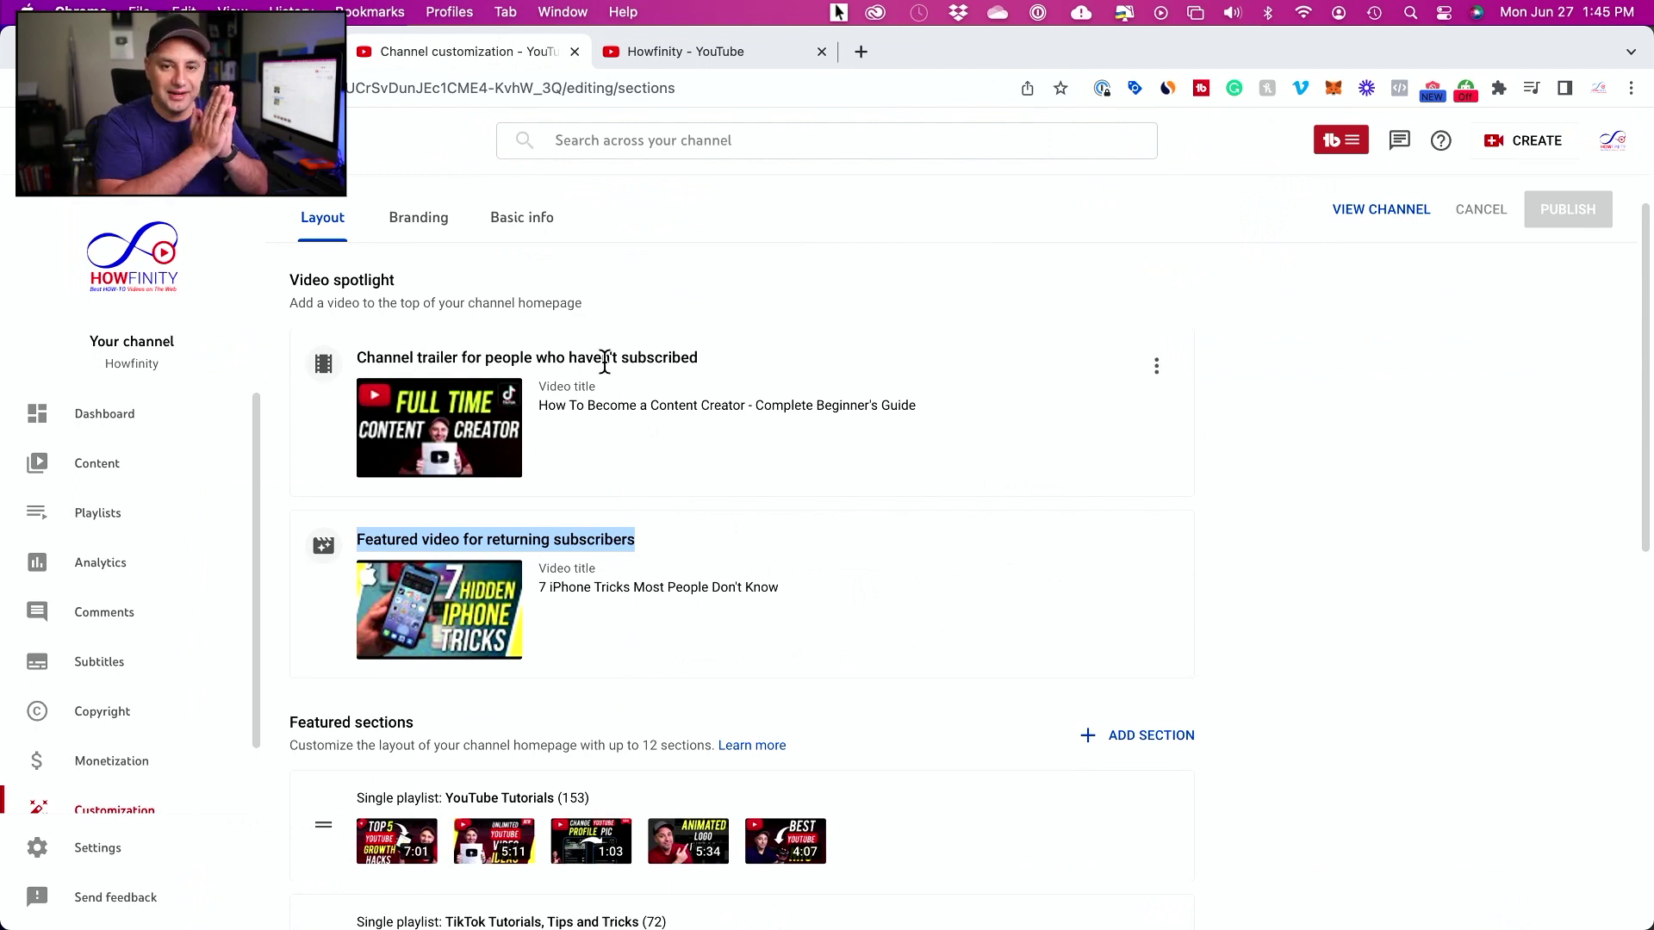
{"action": "scroll", "coordinate": [848, 474], "scroll_direction": "down", "scroll_amount": 2}
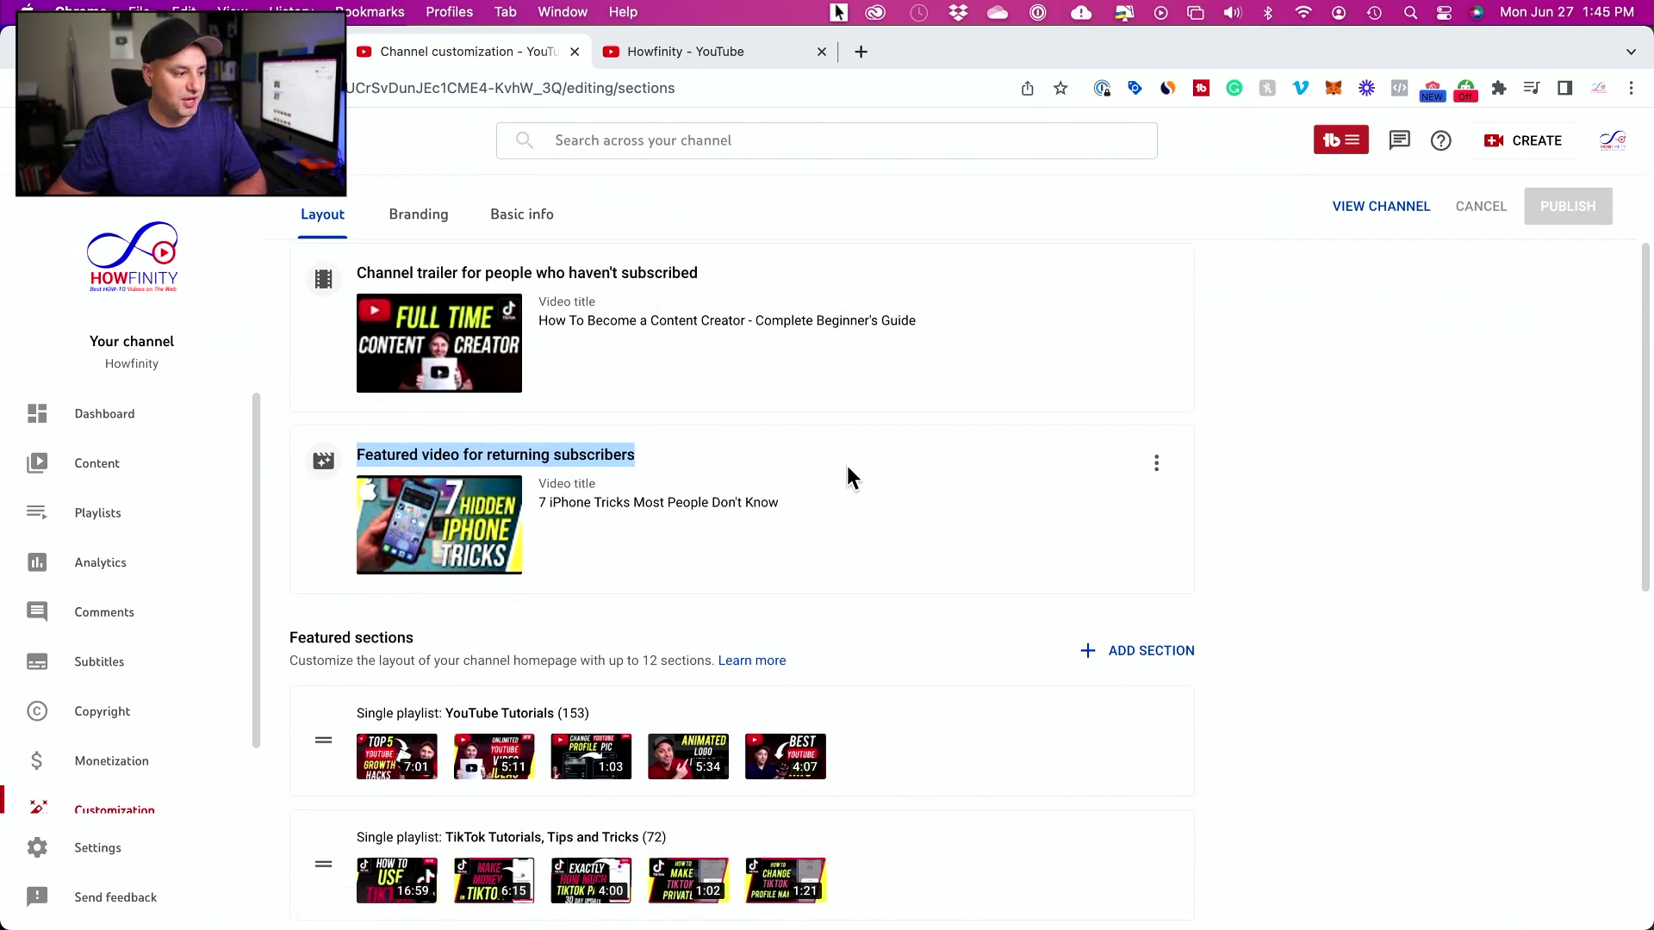
{"action": "scroll", "coordinate": [848, 469], "scroll_direction": "down", "scroll_amount": 5}
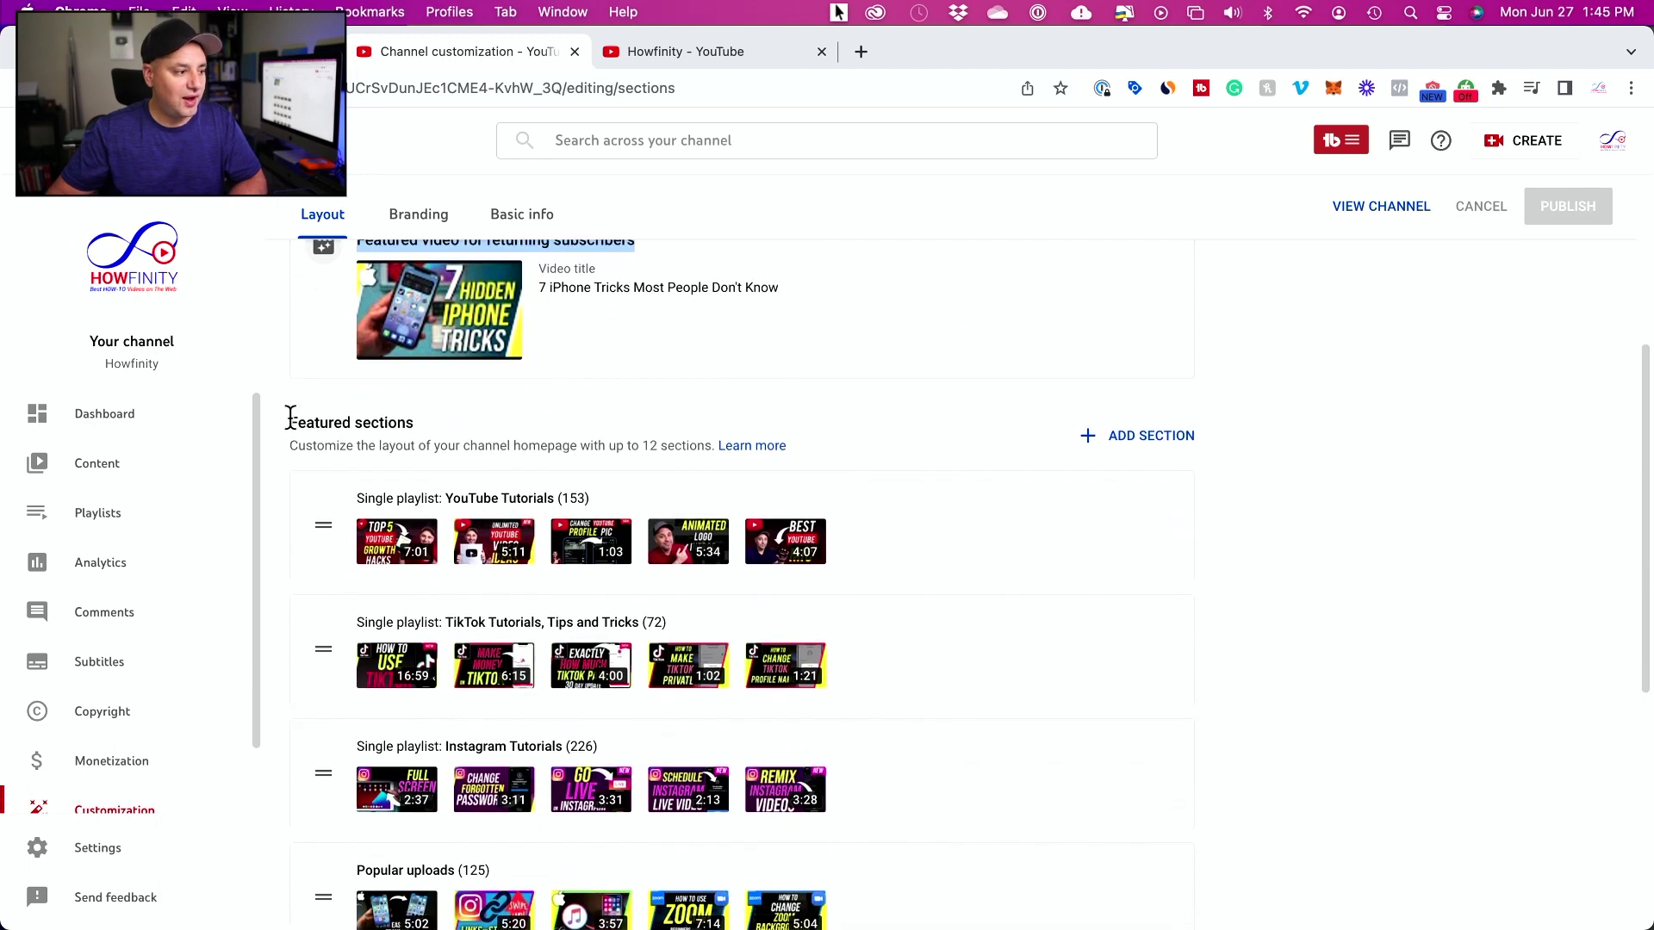
{"action": "left_click_drag", "start_coordinate": [292, 420], "coordinate": [514, 422]}
{"action": "scroll", "coordinate": [520, 422], "scroll_direction": "down", "scroll_amount": 2}
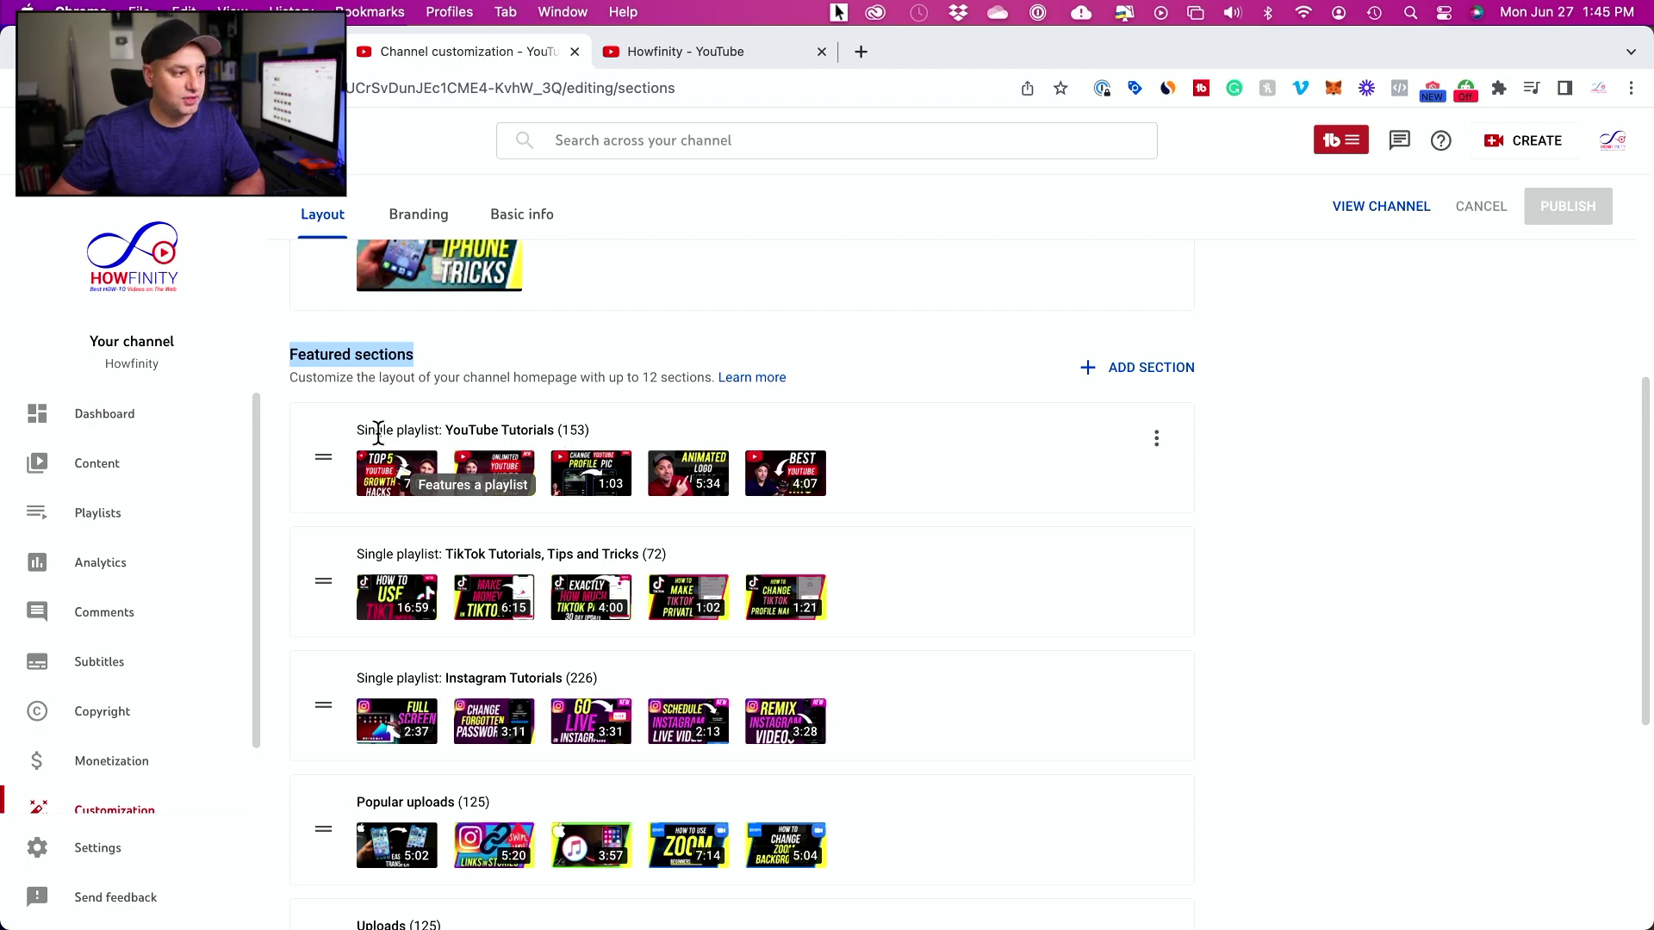
{"action": "scroll", "coordinate": [537, 433], "scroll_direction": "down", "scroll_amount": 1}
{"action": "scroll", "coordinate": [537, 434], "scroll_direction": "down", "scroll_amount": 6}
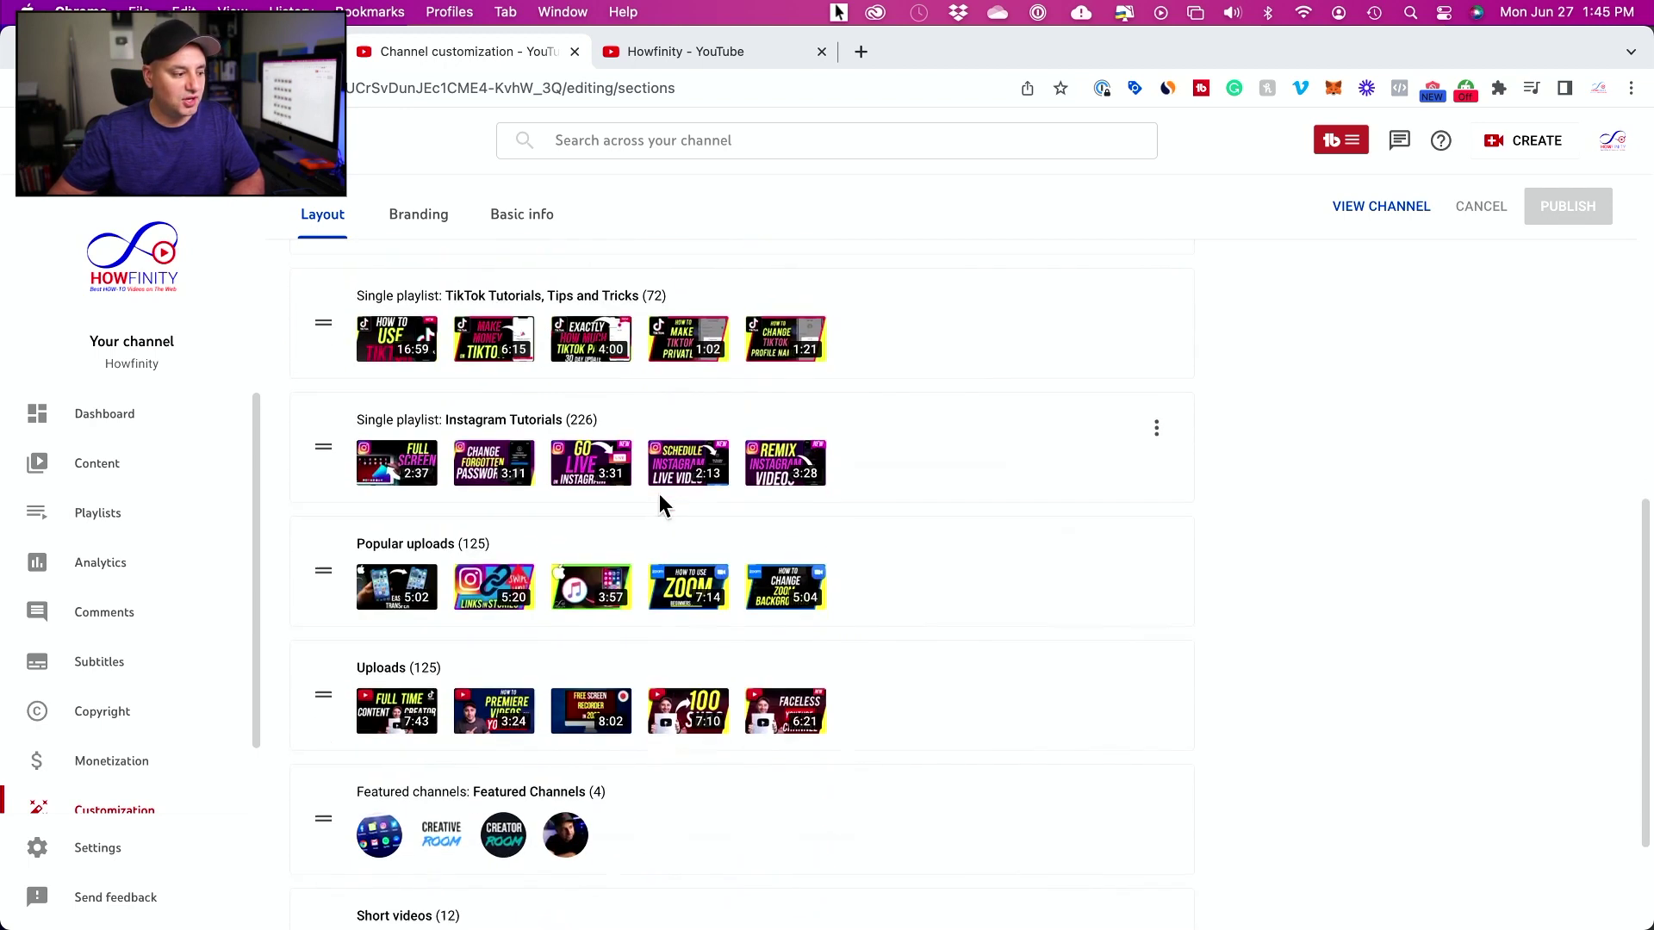
{"action": "scroll", "coordinate": [364, 642], "scroll_direction": "down", "scroll_amount": 3}
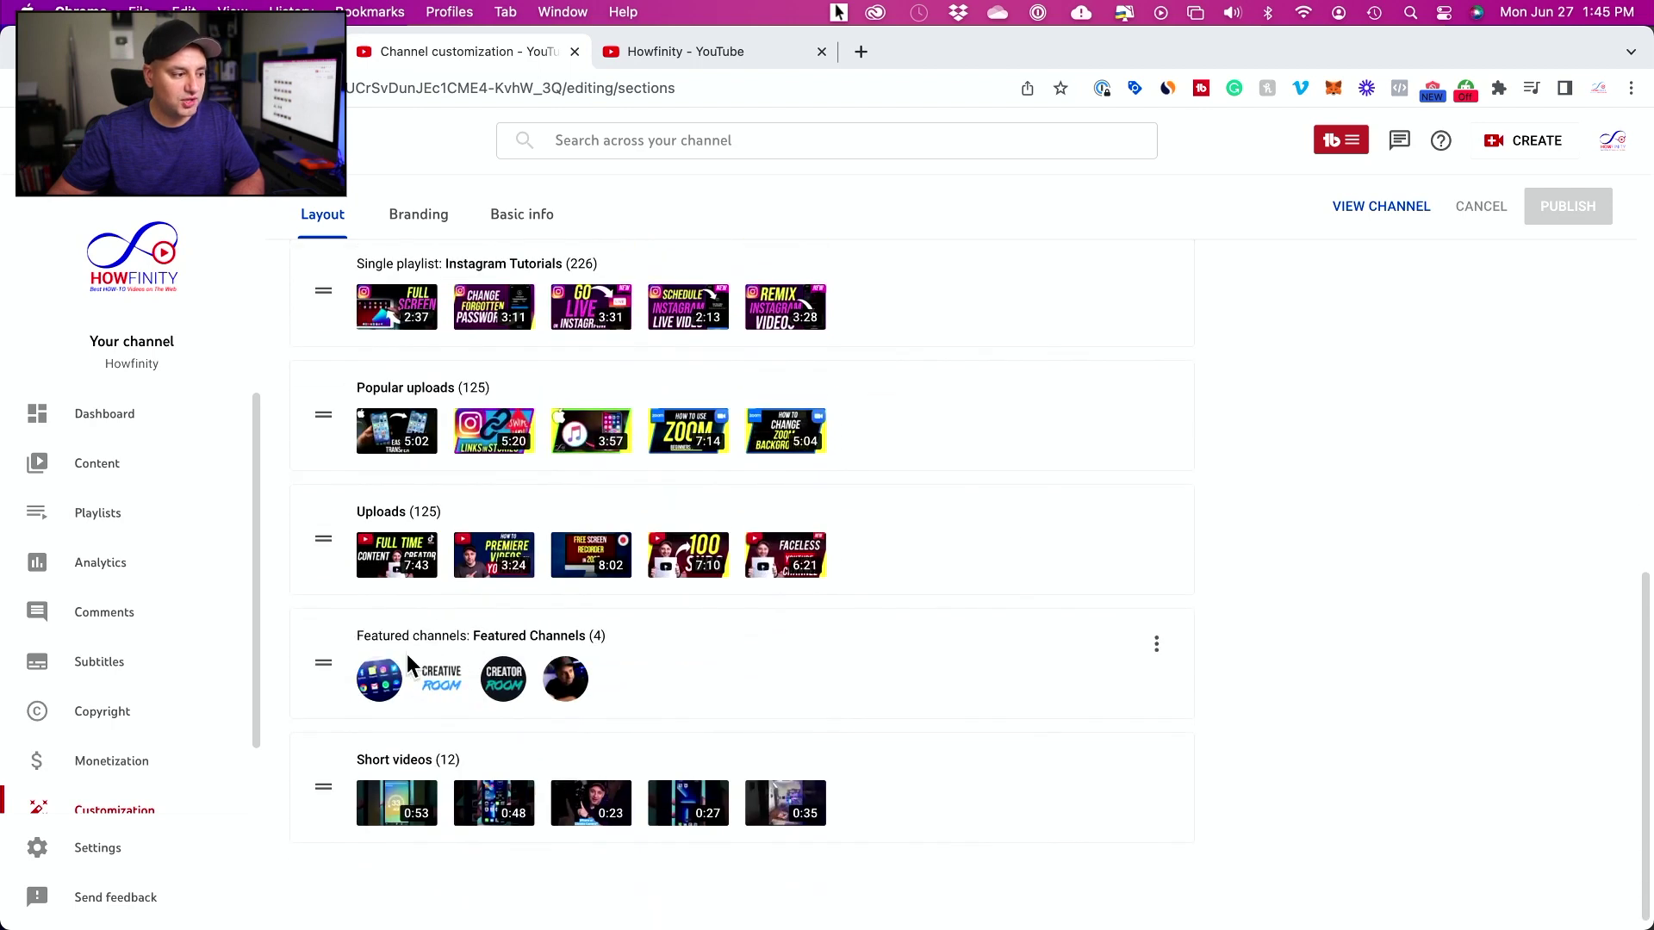
{"action": "left_click_drag", "start_coordinate": [357, 636], "coordinate": [642, 632]}
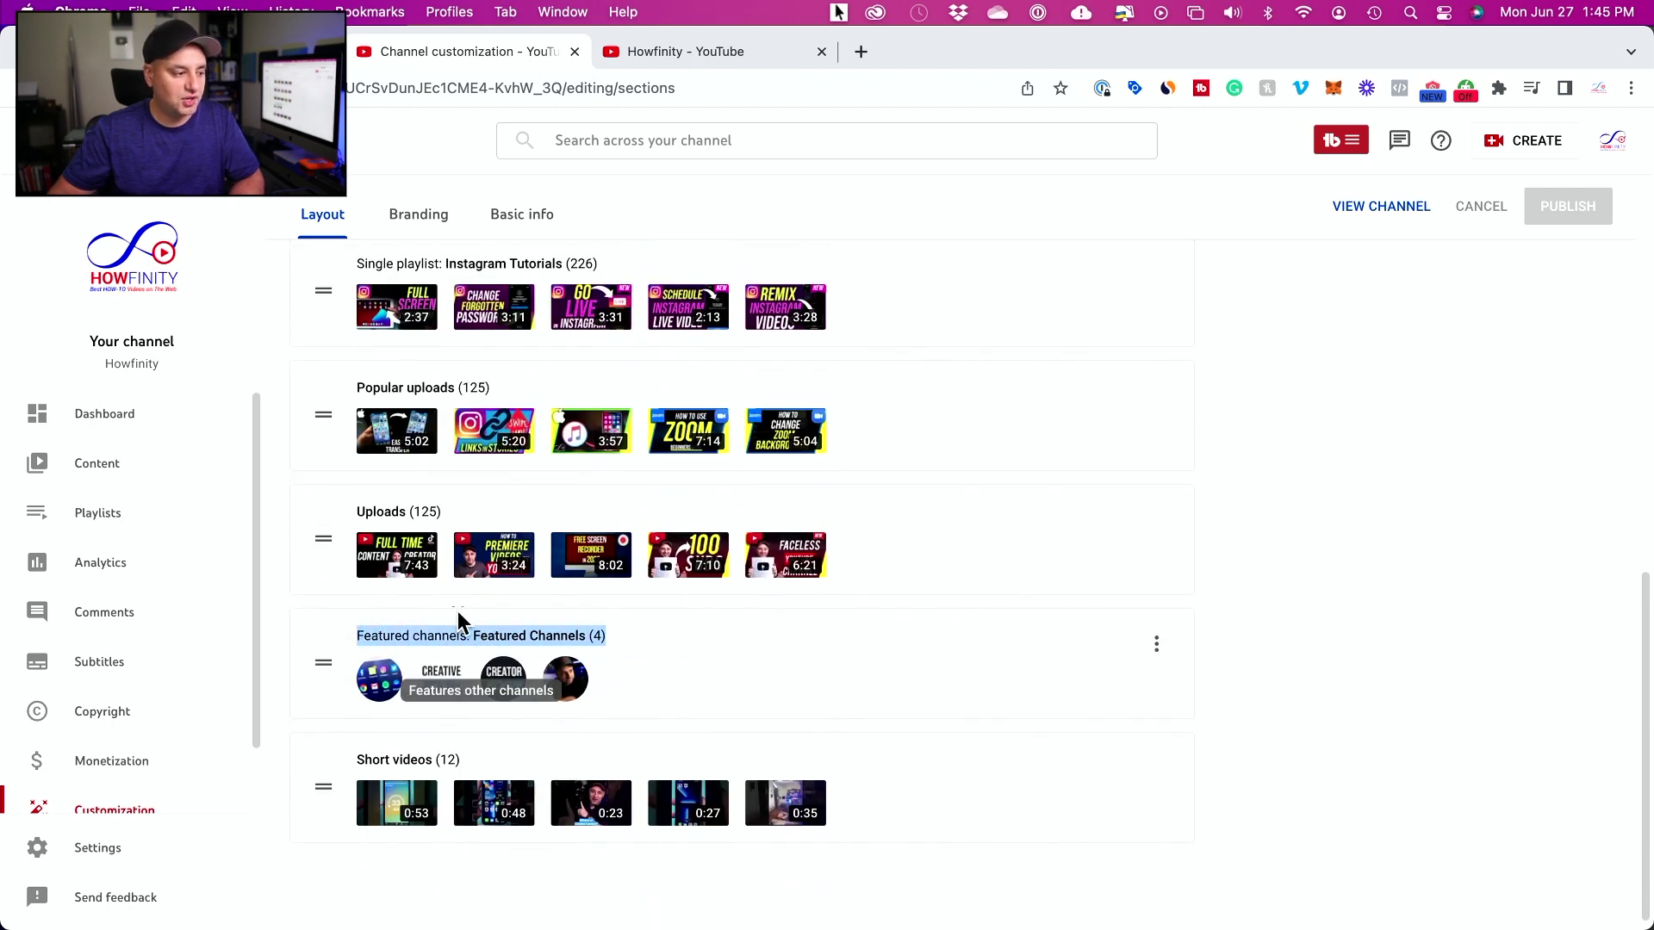
{"action": "scroll", "coordinate": [500, 786], "scroll_direction": "up", "scroll_amount": 3}
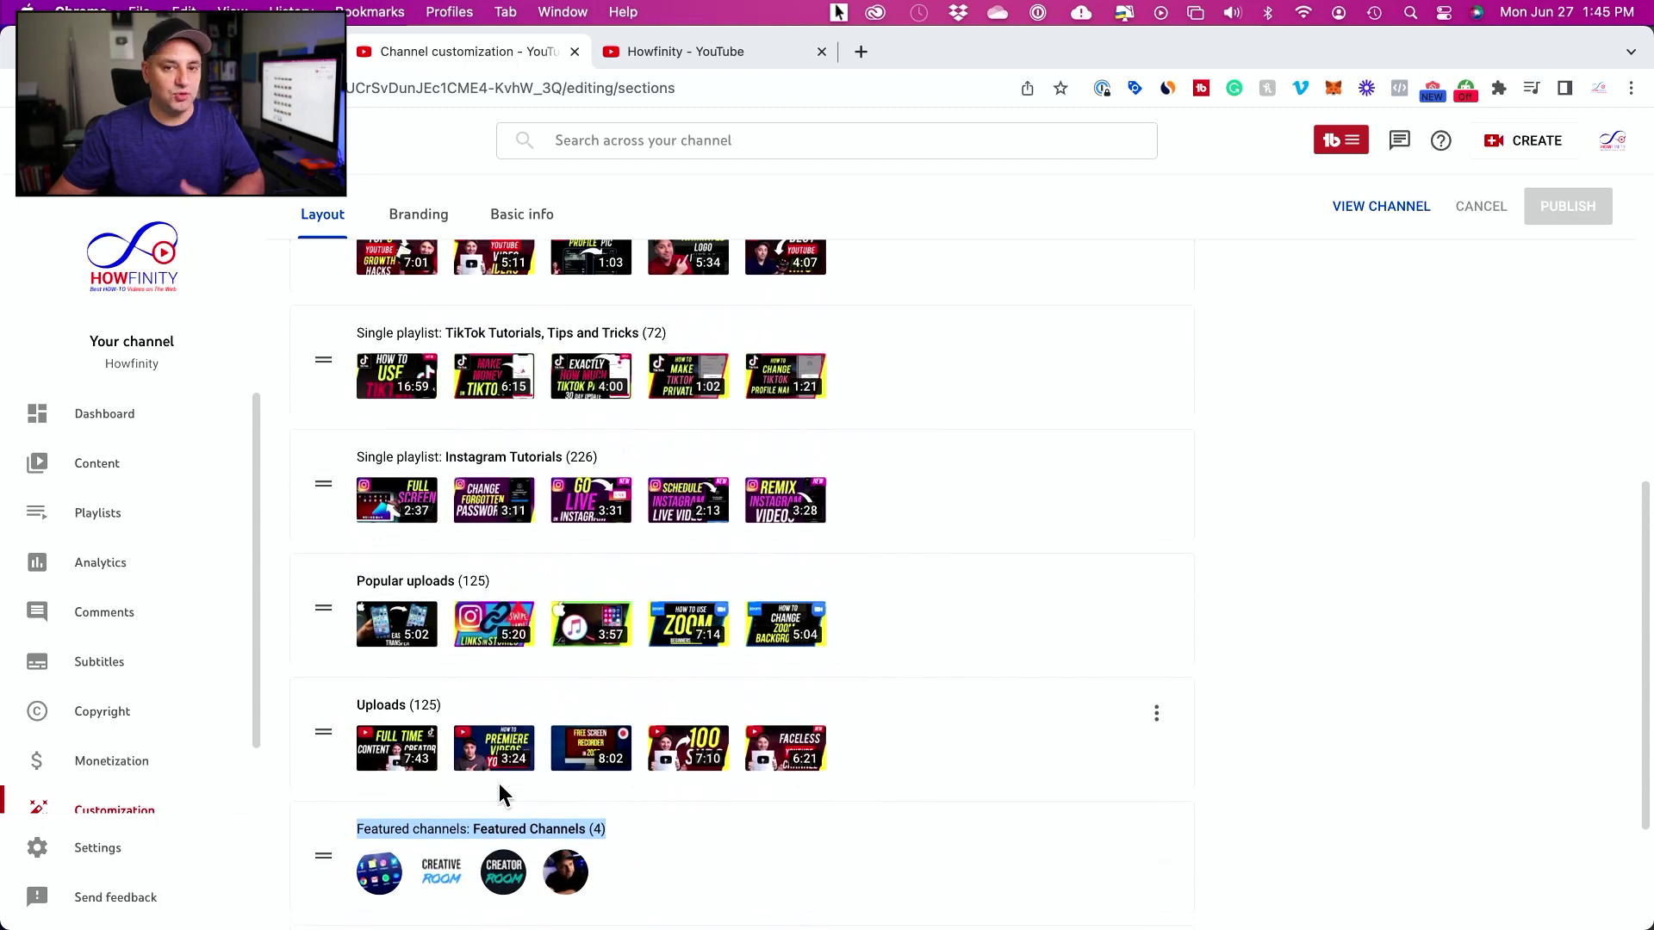
Scroll the live channel page through Popular uploads, Uploads, Featured Channels and Shorts, then return to Layout.
{"action": "left_click", "coordinate": [720, 57]}
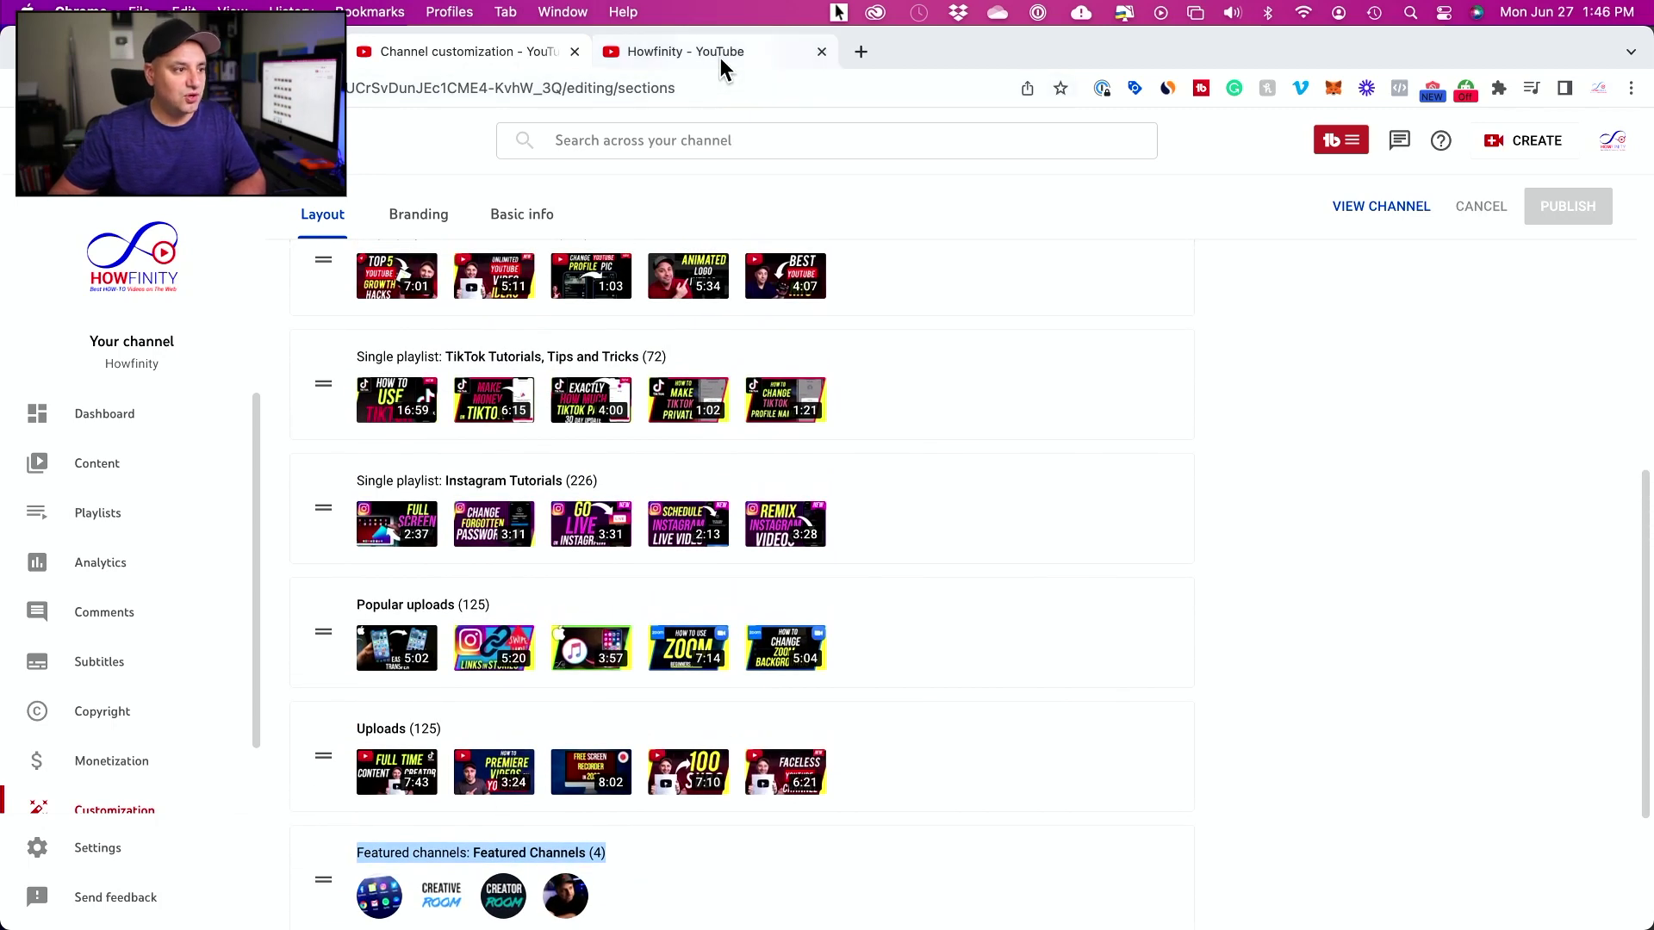
{"action": "scroll", "coordinate": [930, 491], "scroll_direction": "down", "scroll_amount": 3}
{"action": "scroll", "coordinate": [931, 493], "scroll_direction": "down", "scroll_amount": 2}
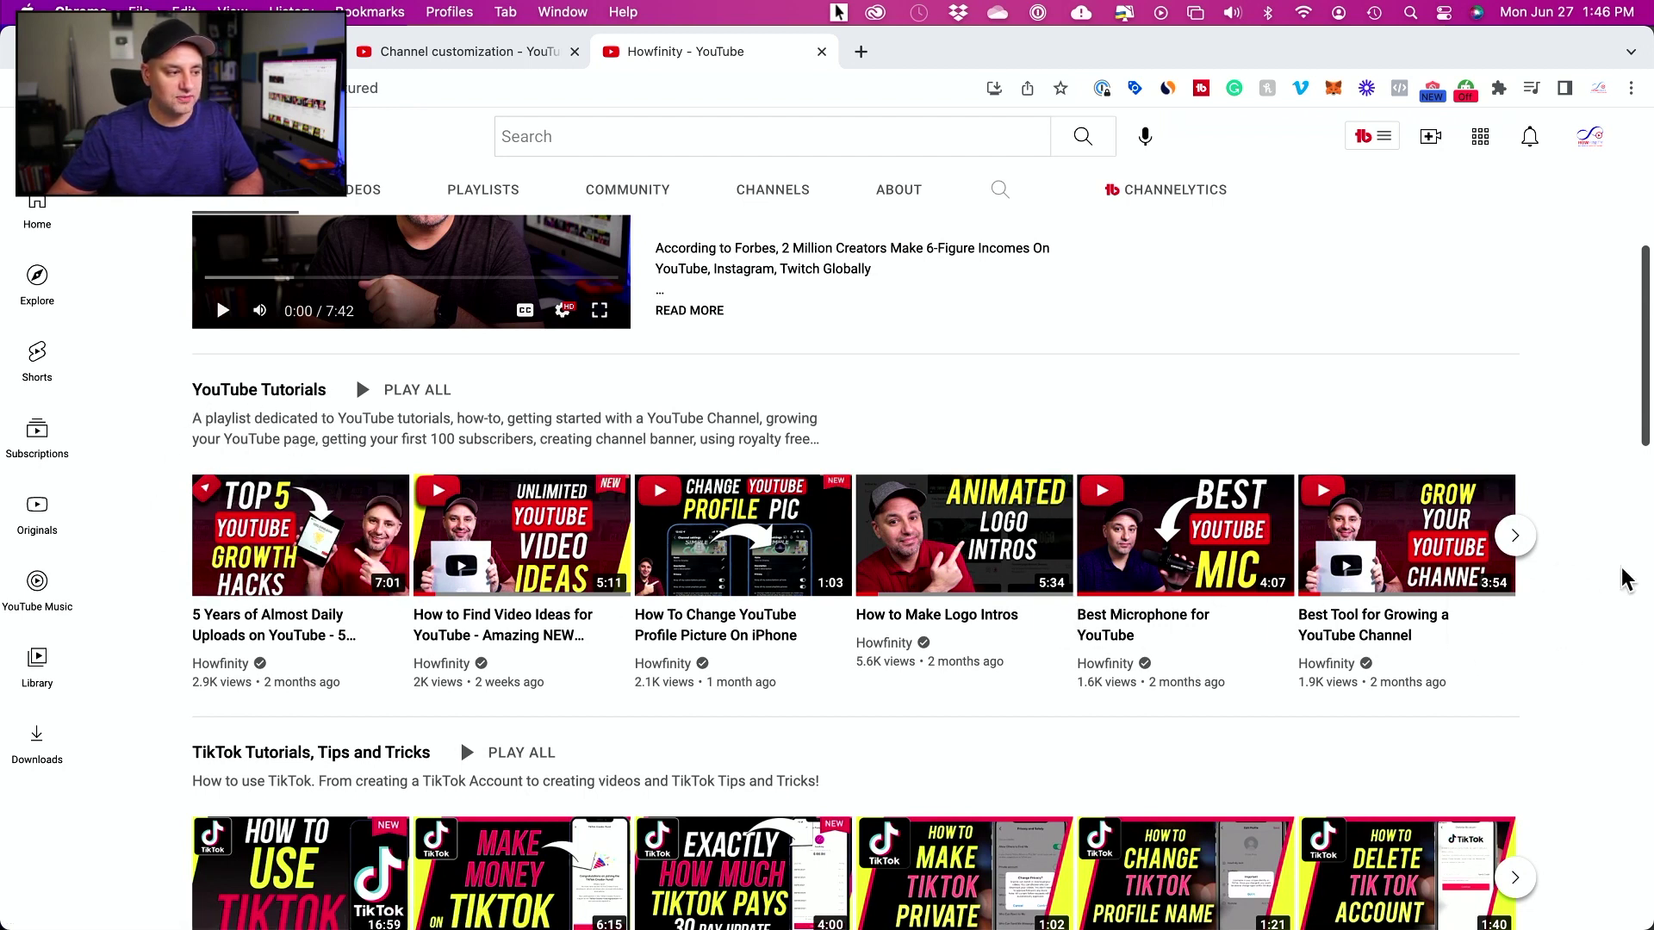
{"action": "scroll", "coordinate": [1611, 572], "scroll_direction": "down", "scroll_amount": 1}
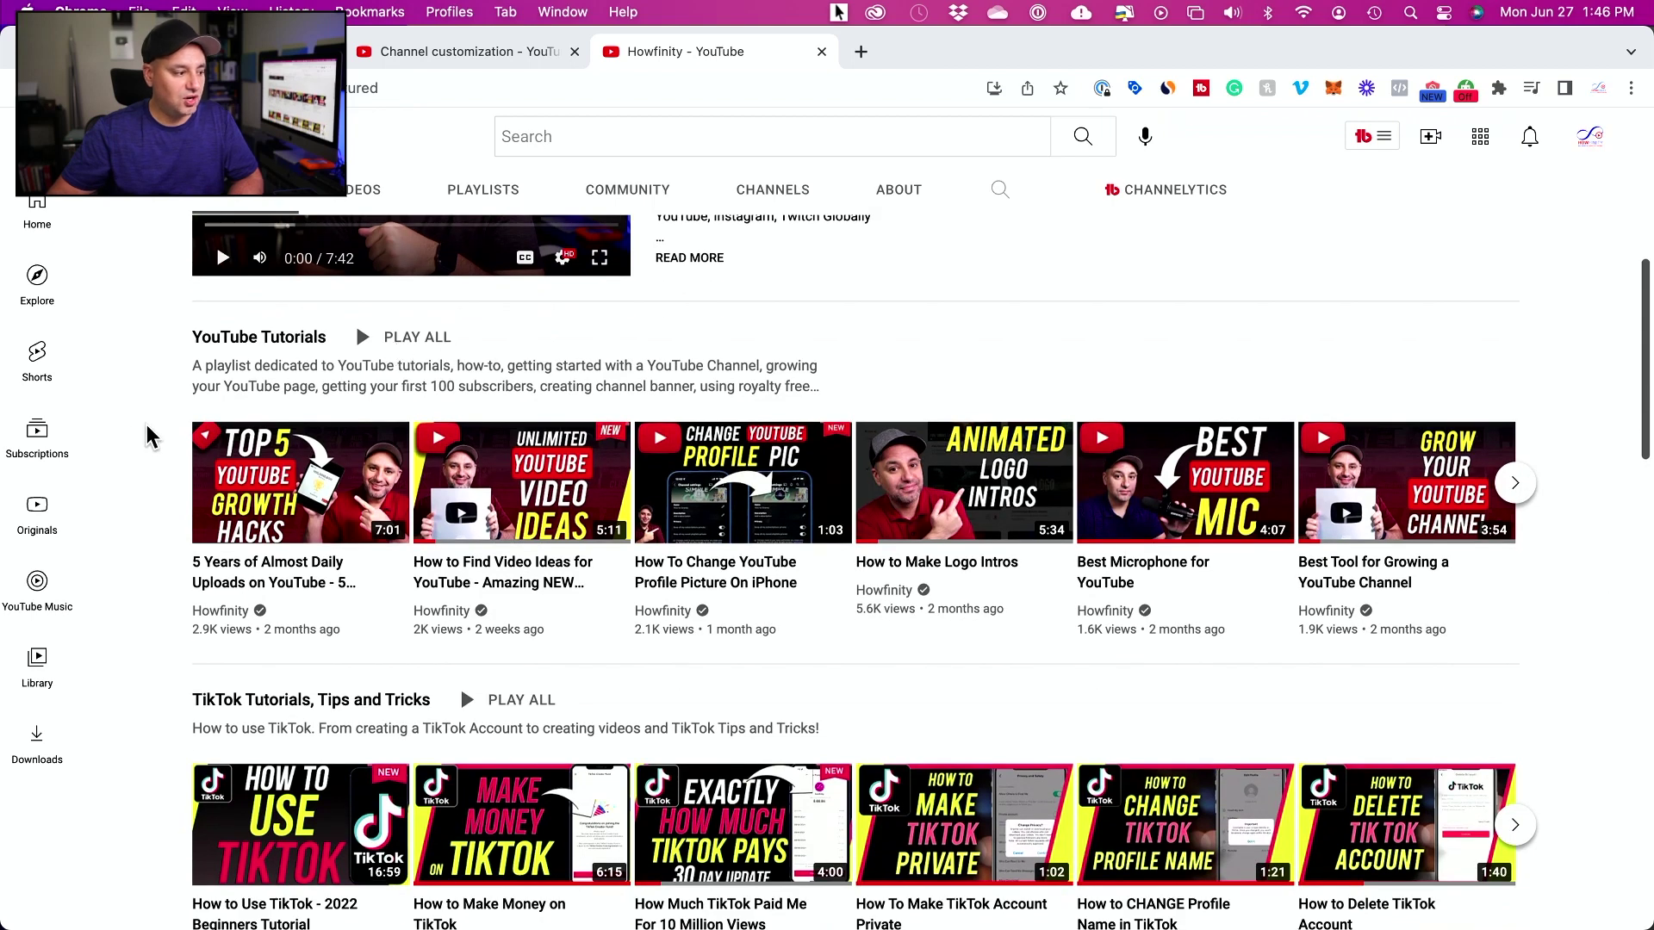
{"action": "scroll", "coordinate": [147, 440], "scroll_direction": "down", "scroll_amount": 3}
{"action": "scroll", "coordinate": [631, 542], "scroll_direction": "down", "scroll_amount": 8}
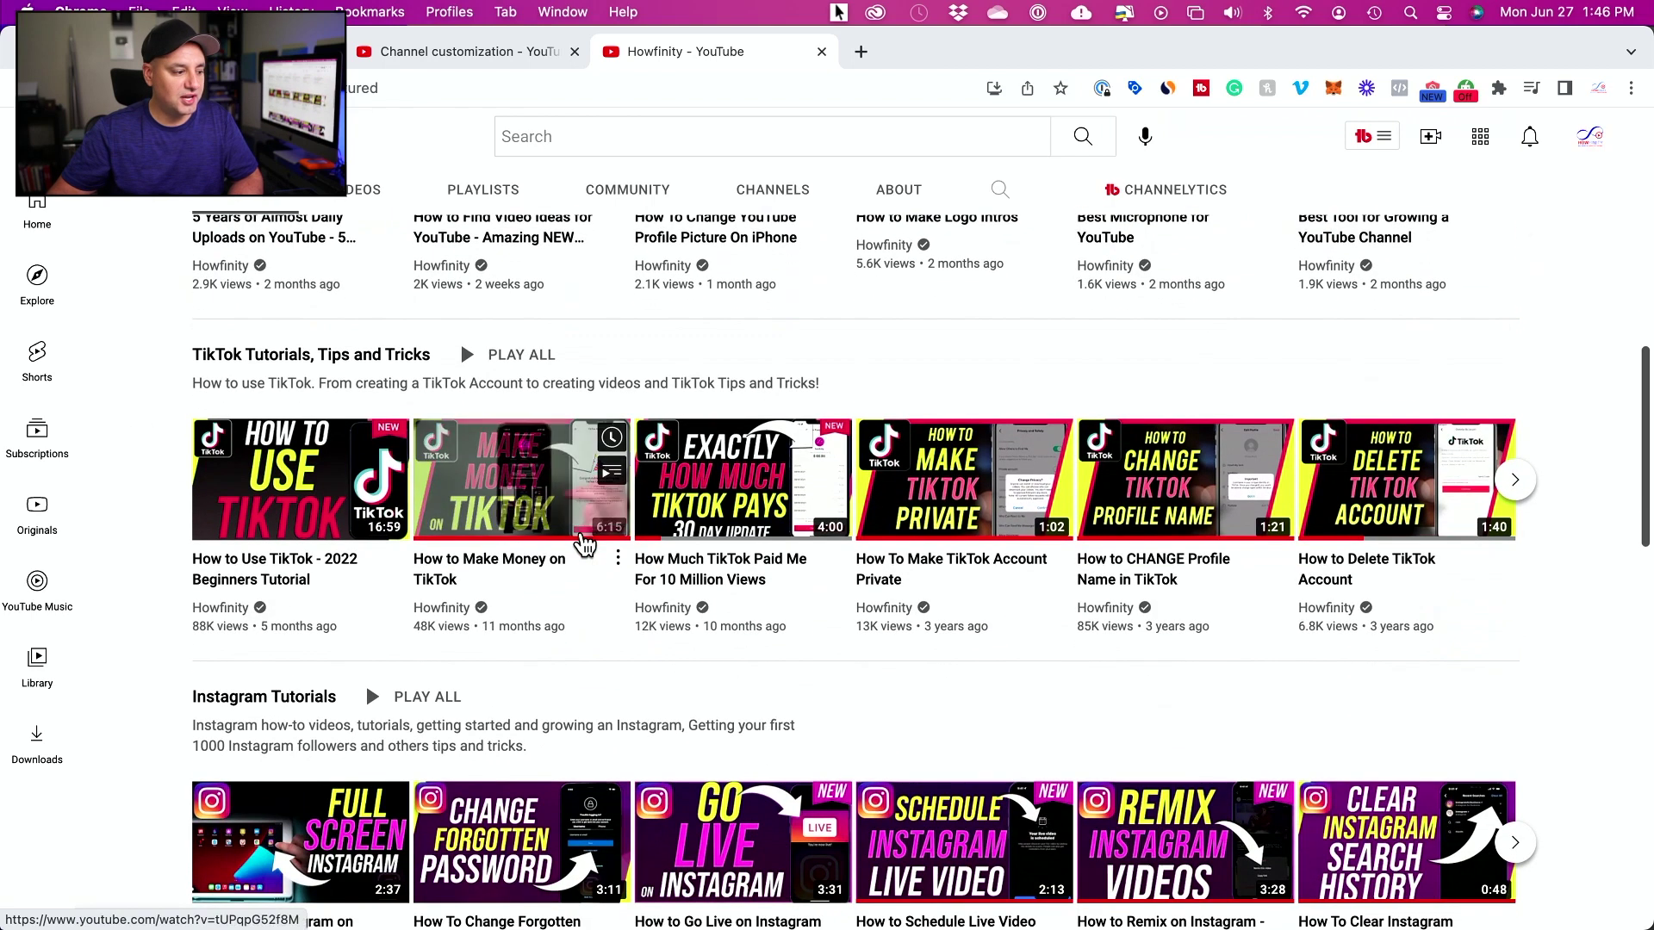
{"action": "scroll", "coordinate": [583, 520], "scroll_direction": "down", "scroll_amount": 2}
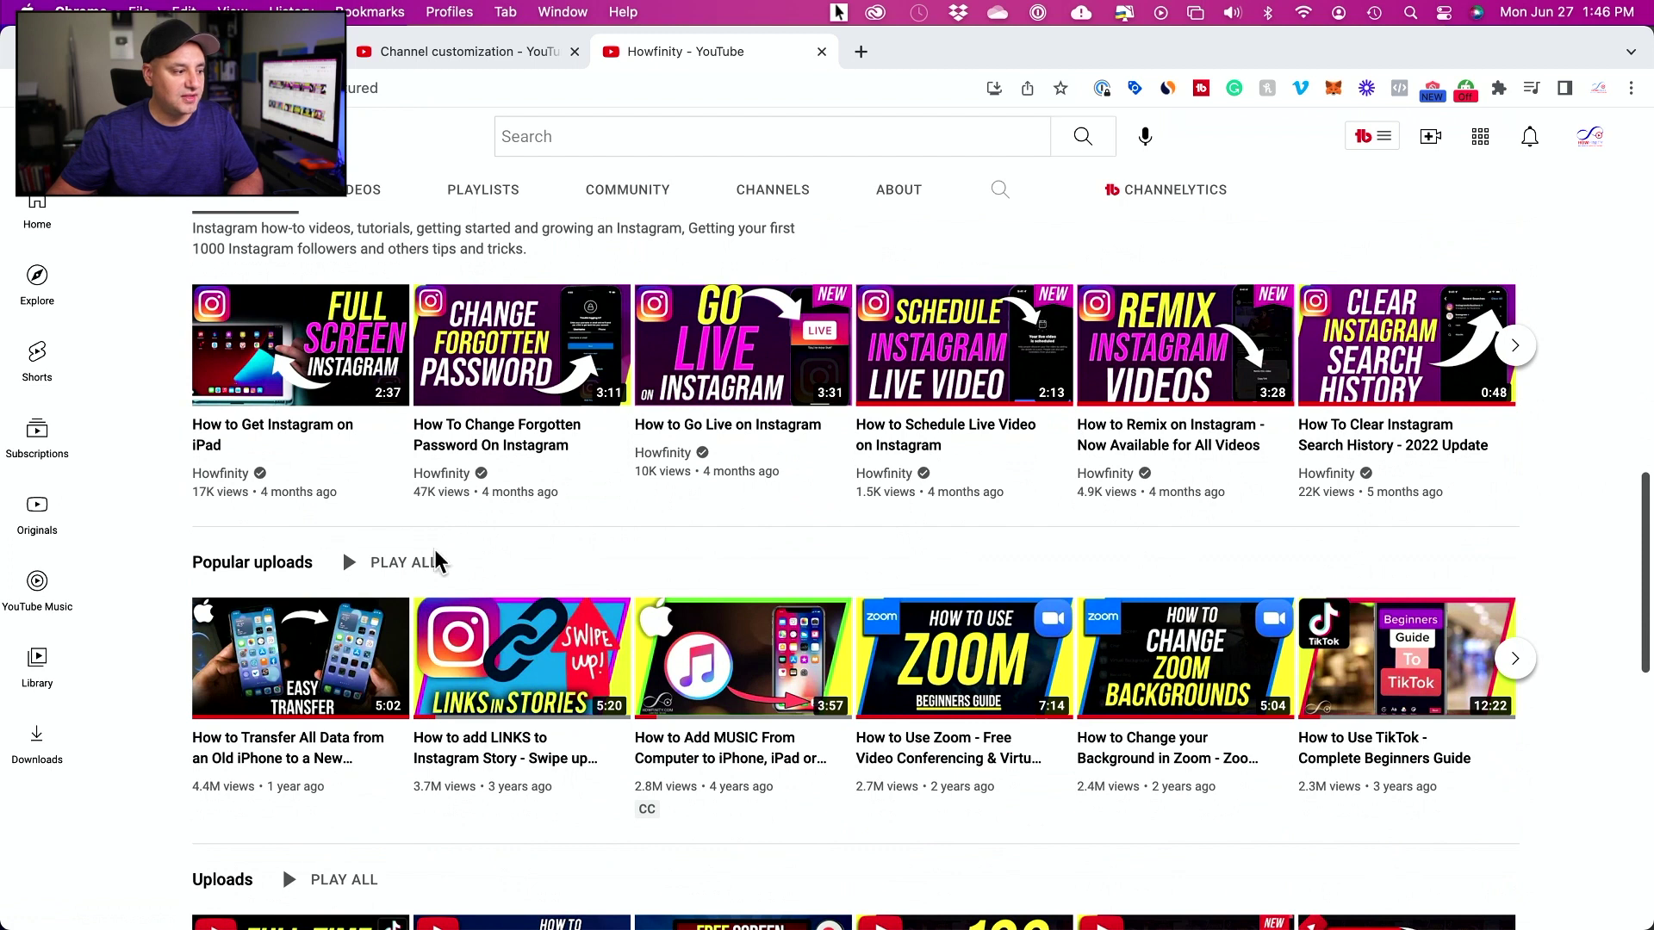
{"action": "mouse_move", "coordinate": [241, 689]}
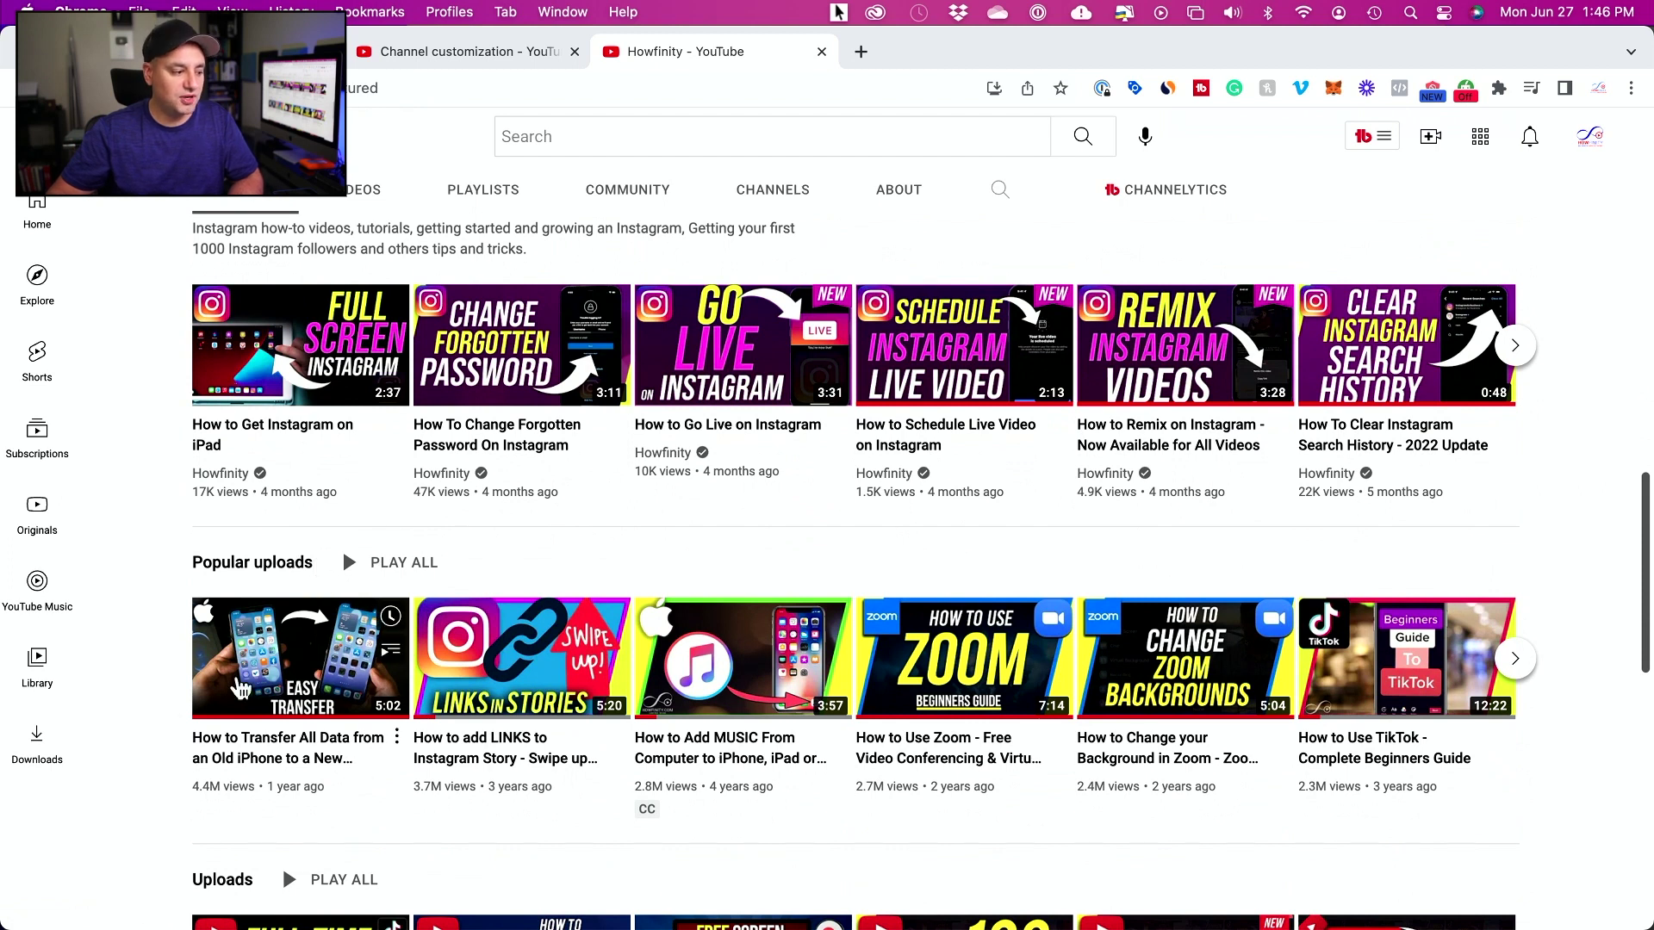
{"action": "scroll", "coordinate": [155, 665], "scroll_direction": "down", "scroll_amount": 1}
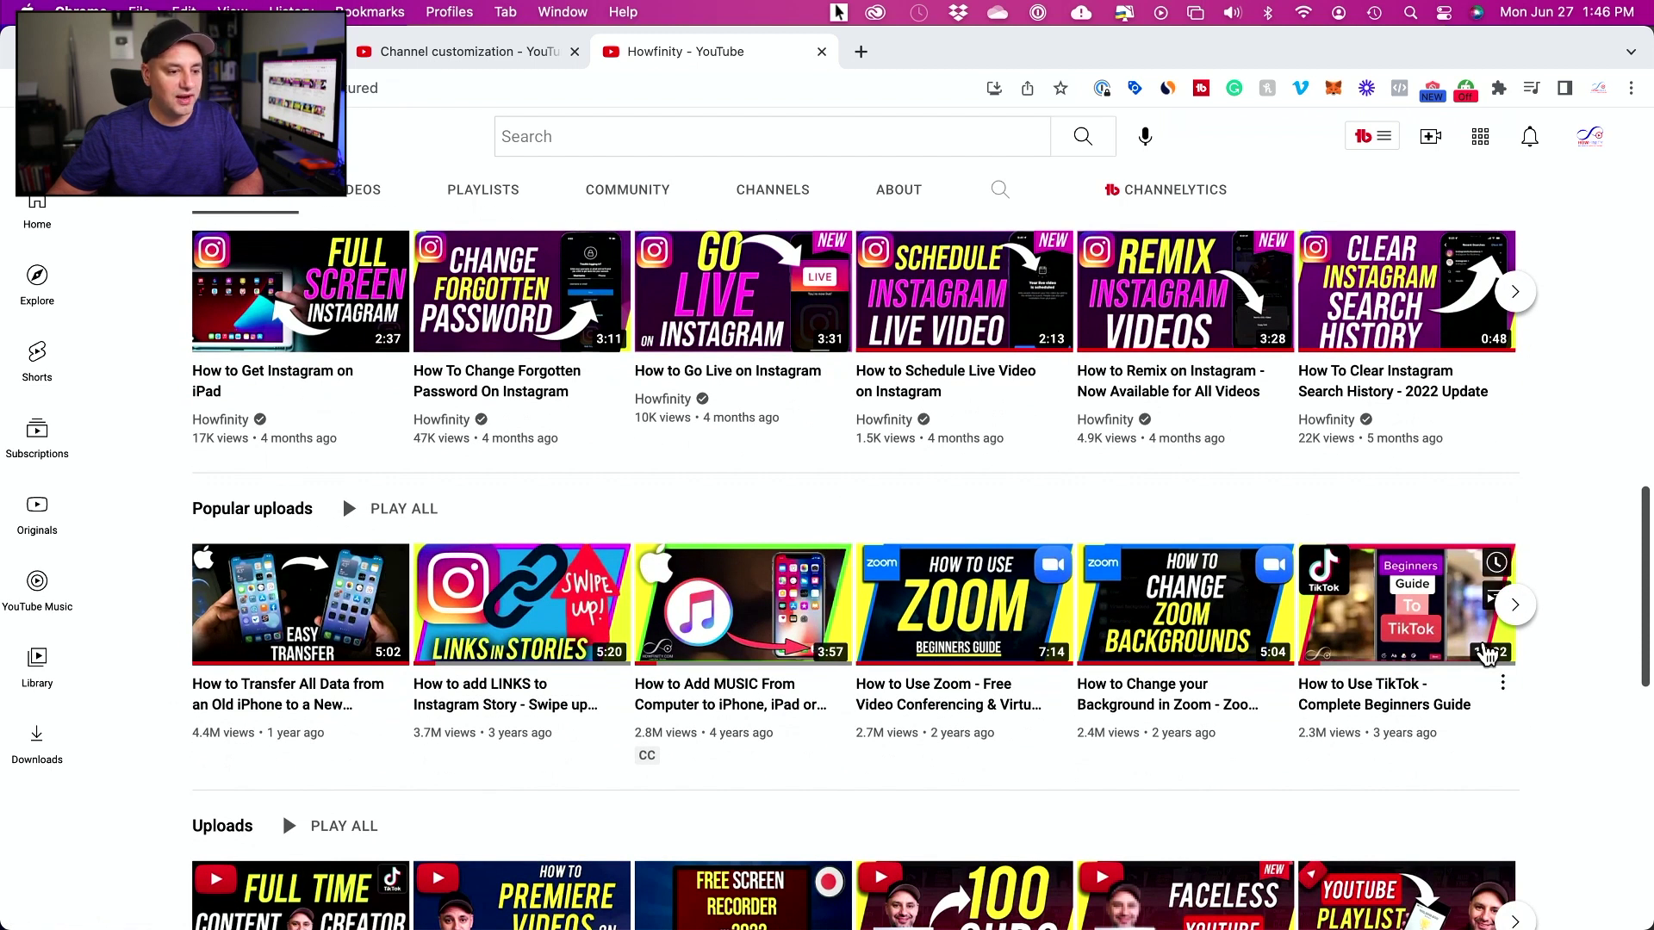
{"action": "scroll", "coordinate": [1577, 689], "scroll_direction": "down", "scroll_amount": 5}
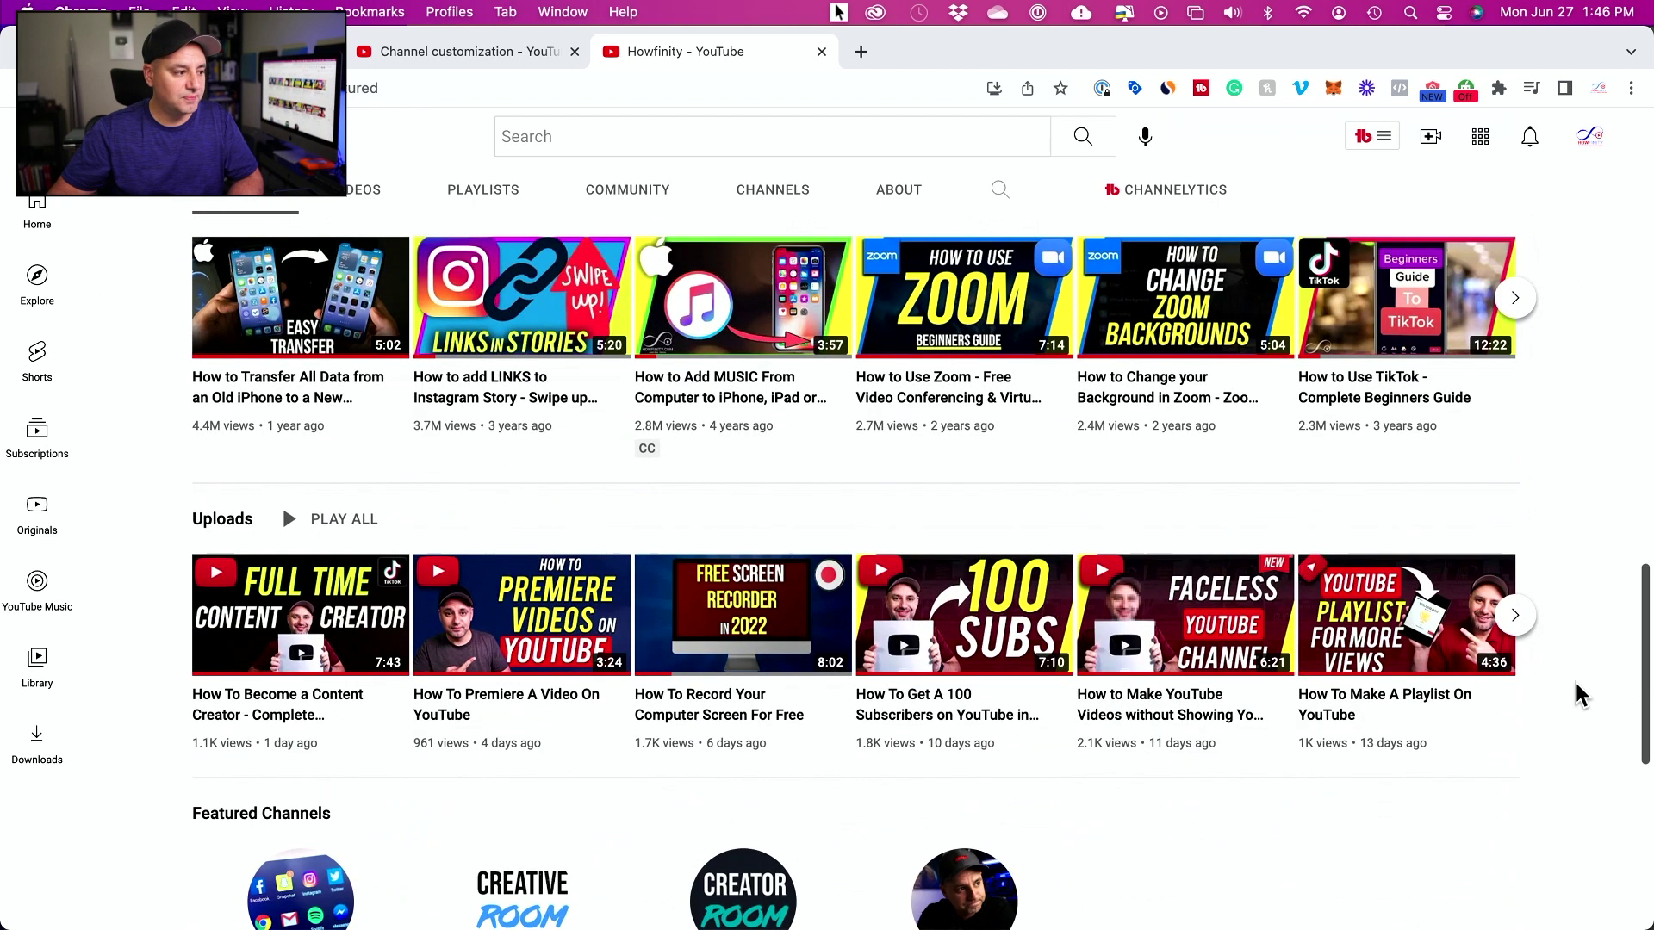
{"action": "mouse_move", "coordinate": [358, 683]}
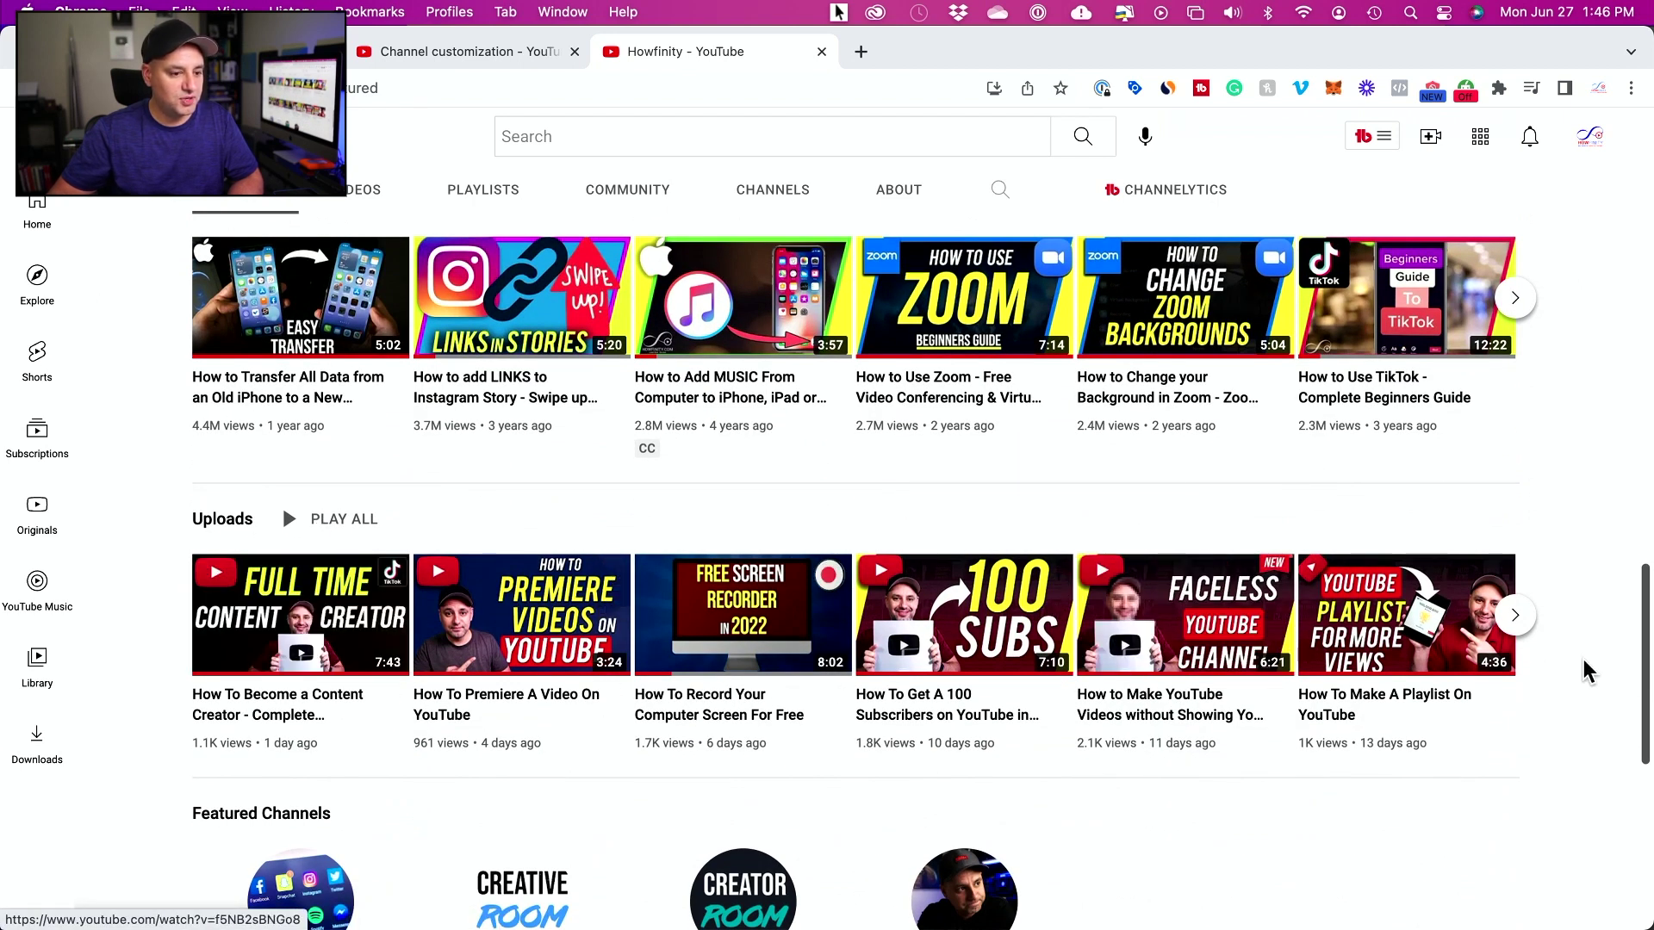
{"action": "scroll", "coordinate": [1576, 672], "scroll_direction": "down", "scroll_amount": 6}
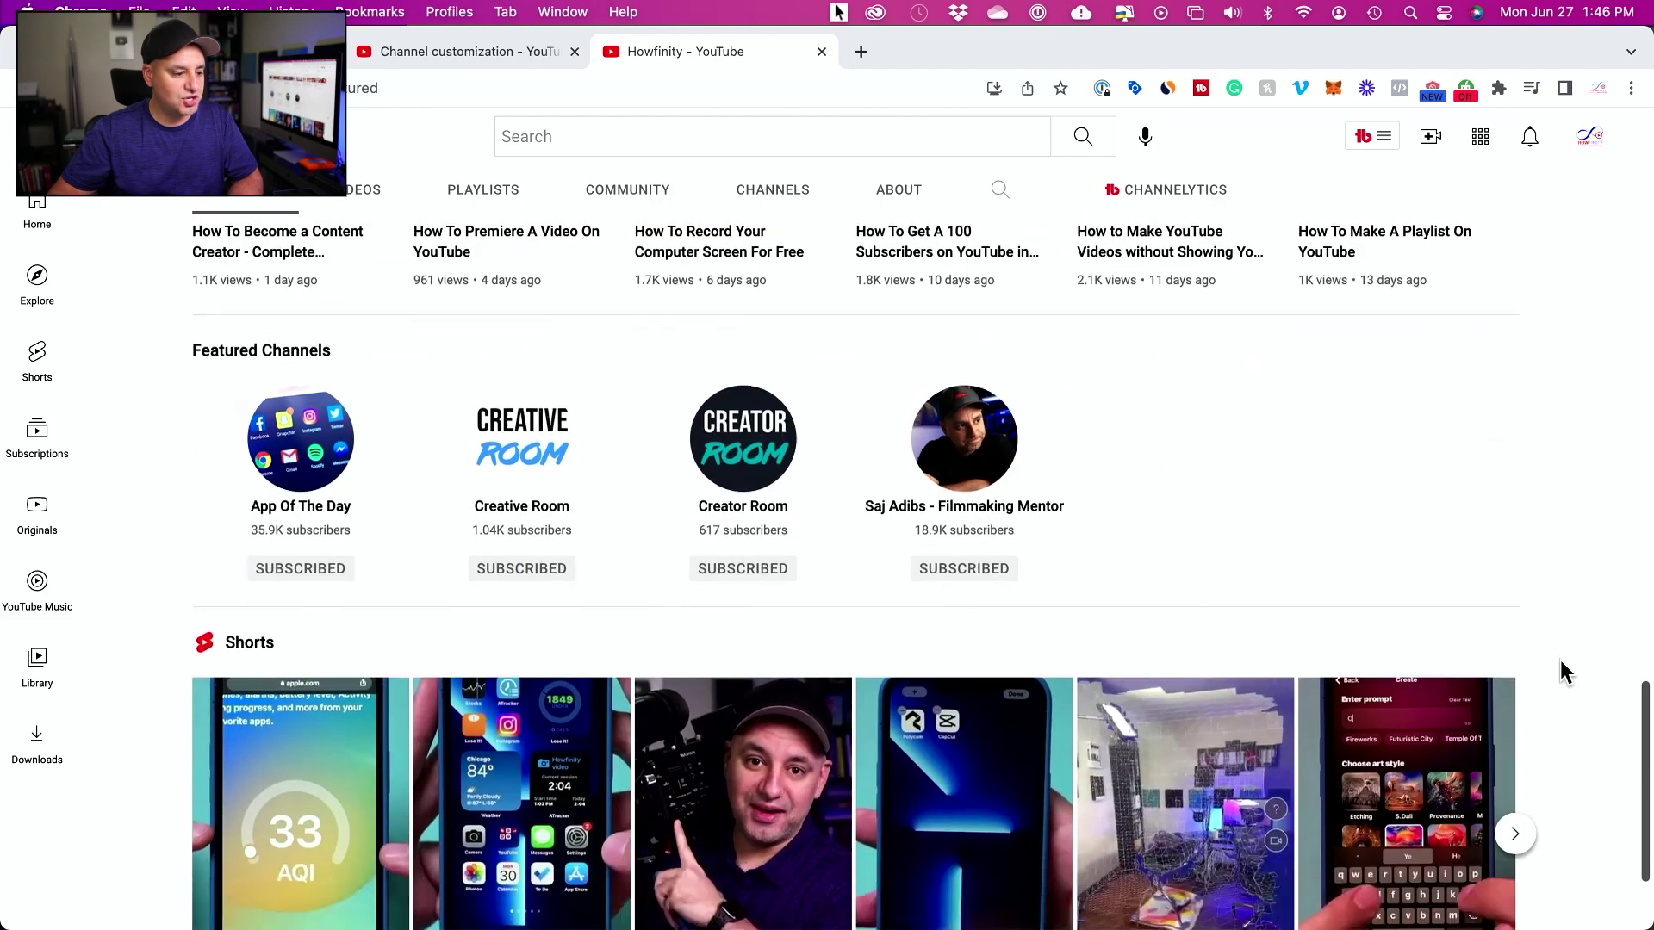
{"action": "scroll", "coordinate": [1565, 672], "scroll_direction": "down", "scroll_amount": 2}
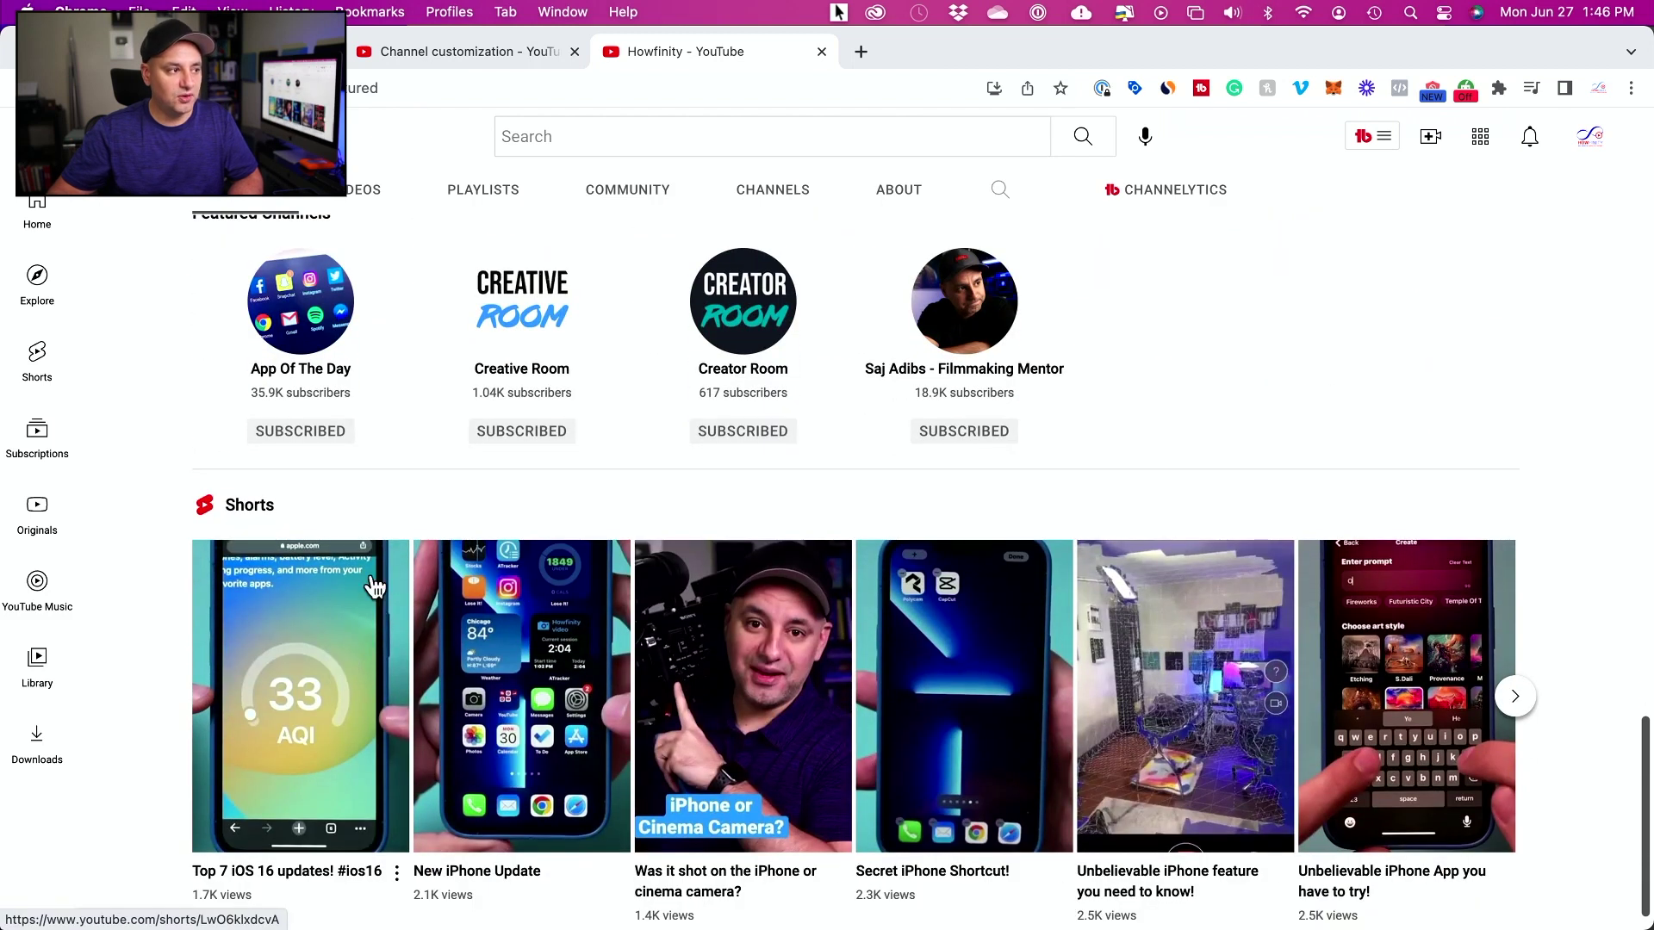
{"action": "left_click", "coordinate": [418, 55]}
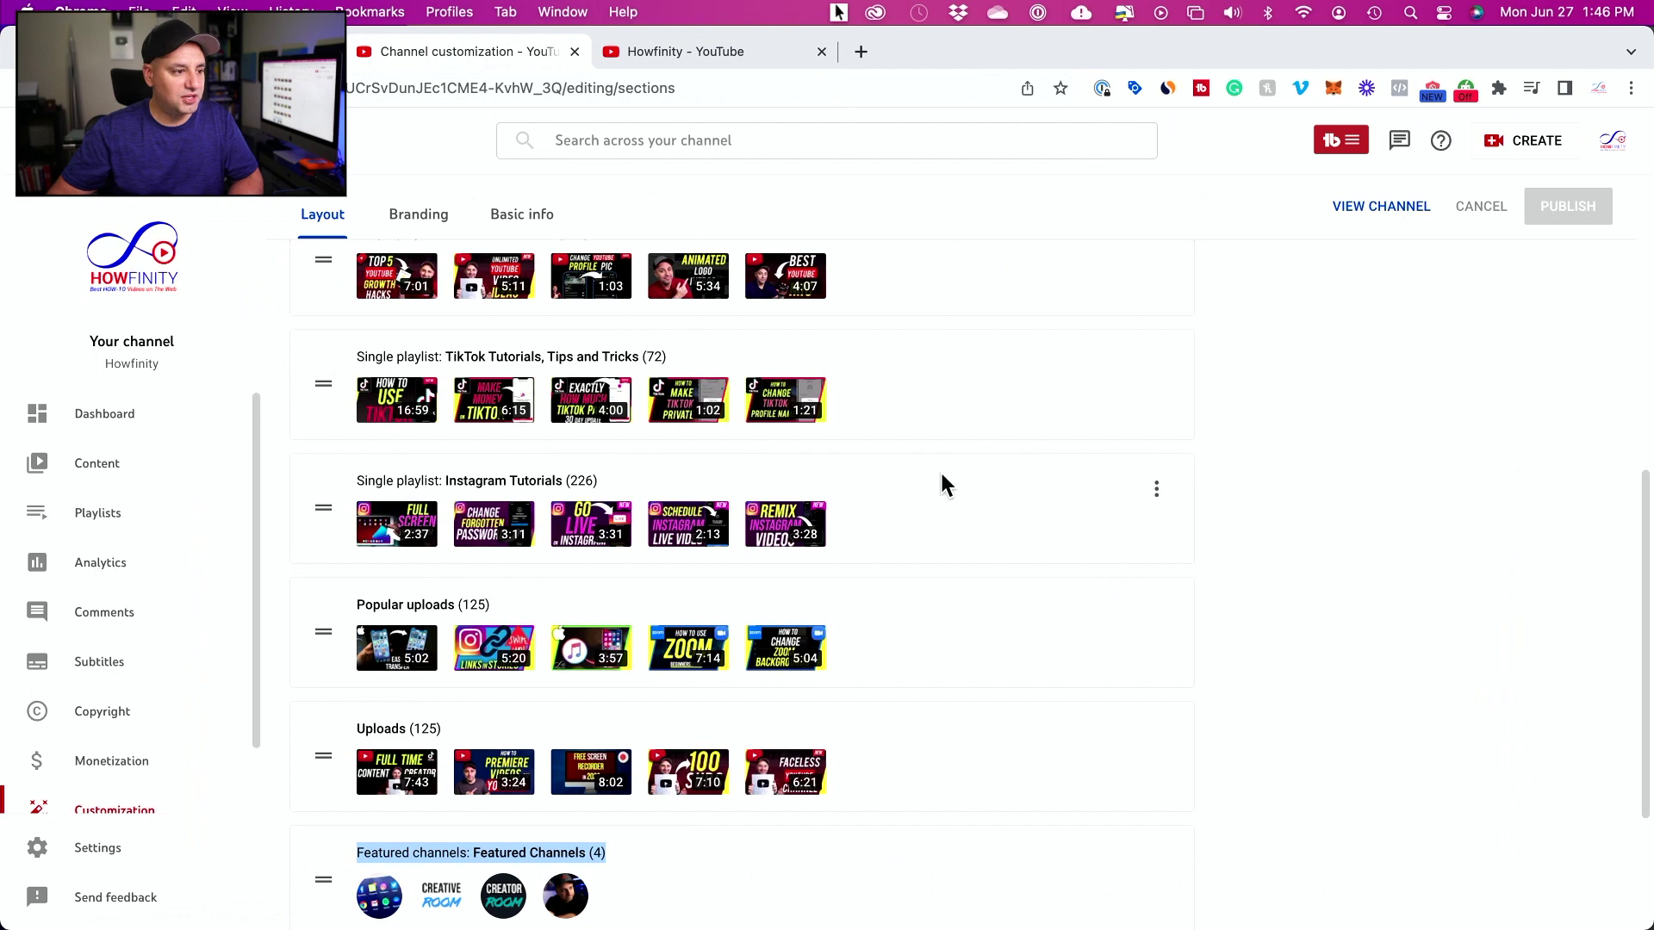
Browse the Add Section types and the Single playlist picker, closing it without adding a playlist.
{"action": "scroll", "coordinate": [939, 468], "scroll_direction": "up", "scroll_amount": 3}
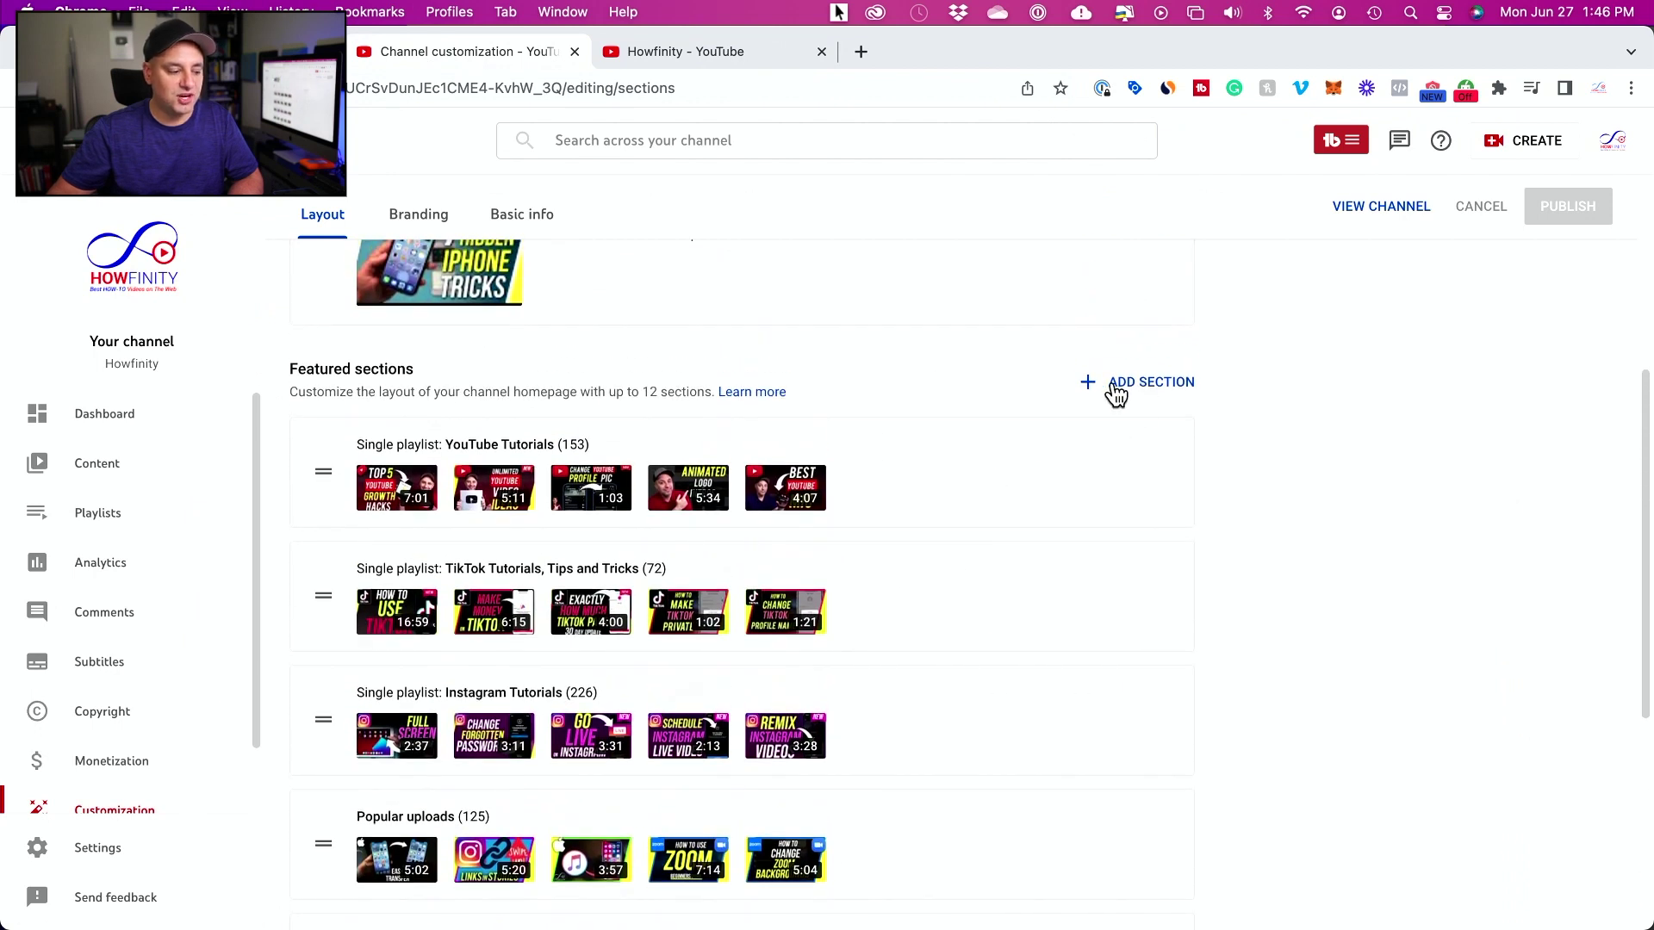
{"action": "left_click", "coordinate": [1117, 389]}
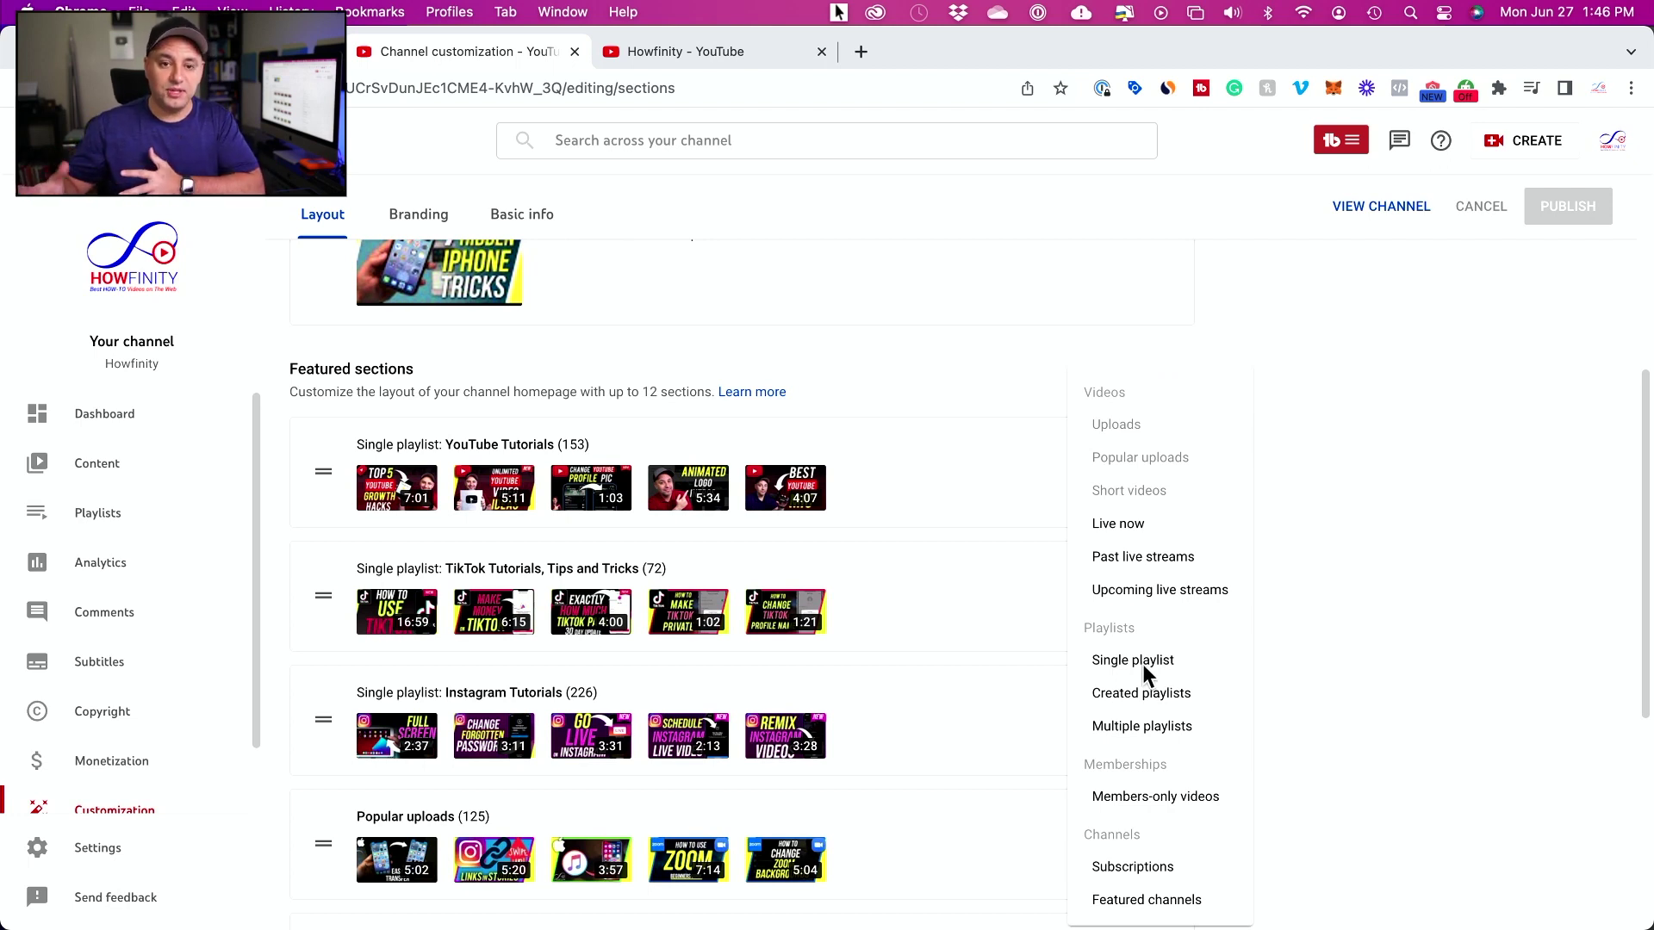
{"action": "left_click", "coordinate": [1132, 661]}
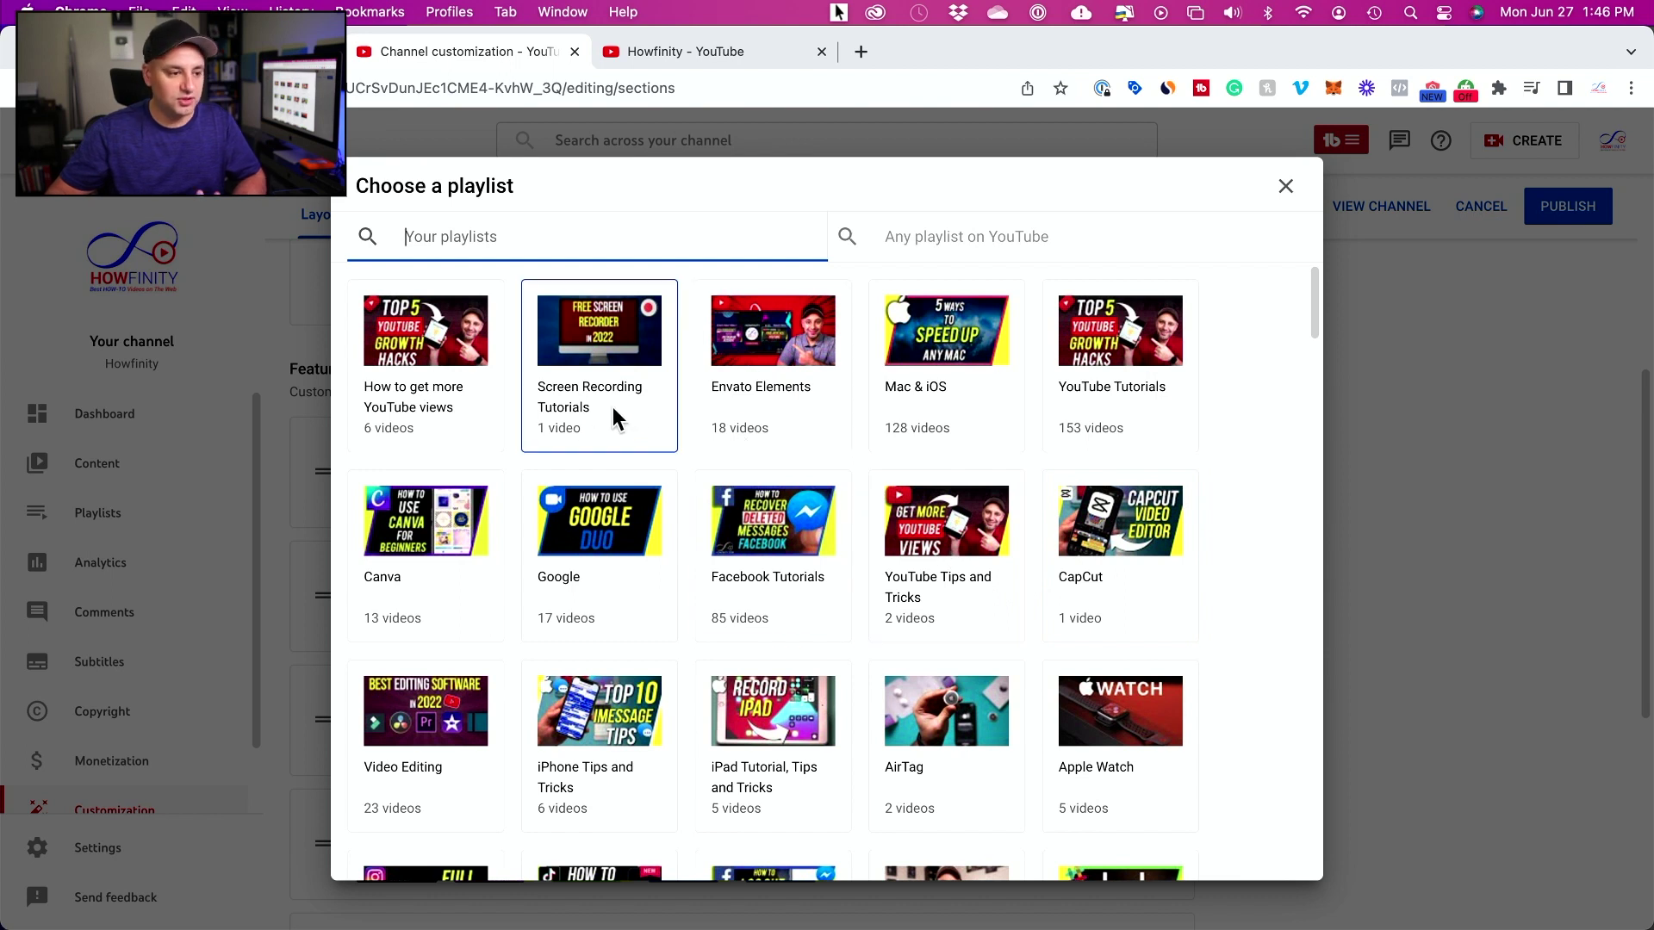
{"action": "scroll", "coordinate": [746, 409], "scroll_direction": "down", "scroll_amount": 10}
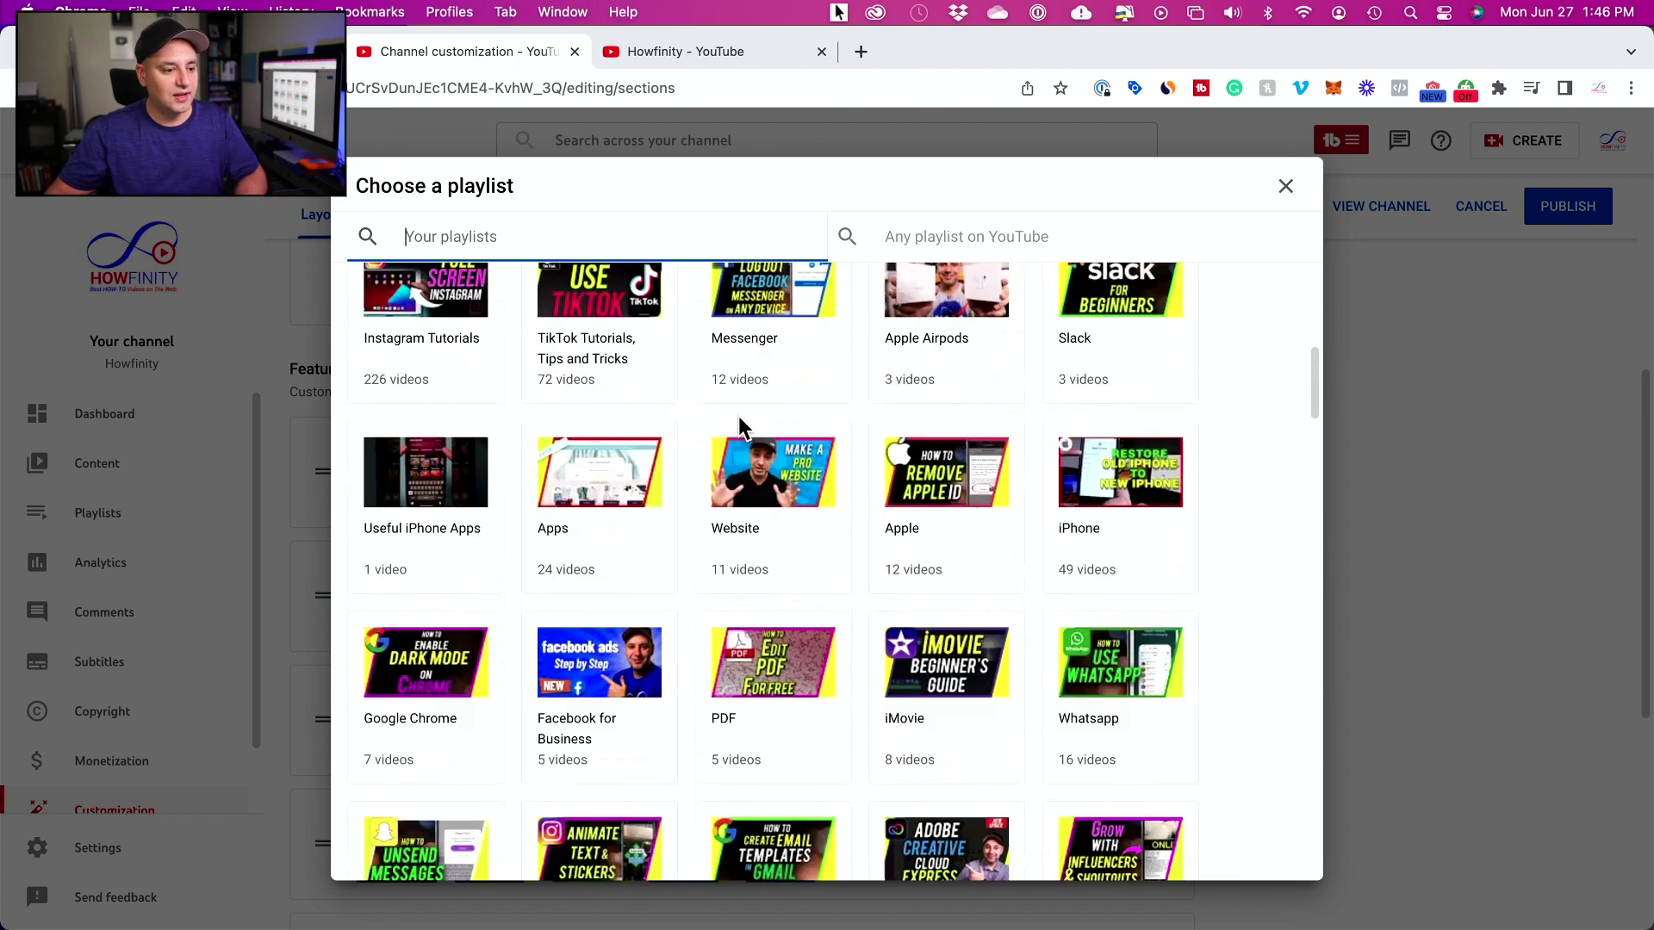
{"action": "scroll", "coordinate": [947, 344], "scroll_direction": "up", "scroll_amount": 10}
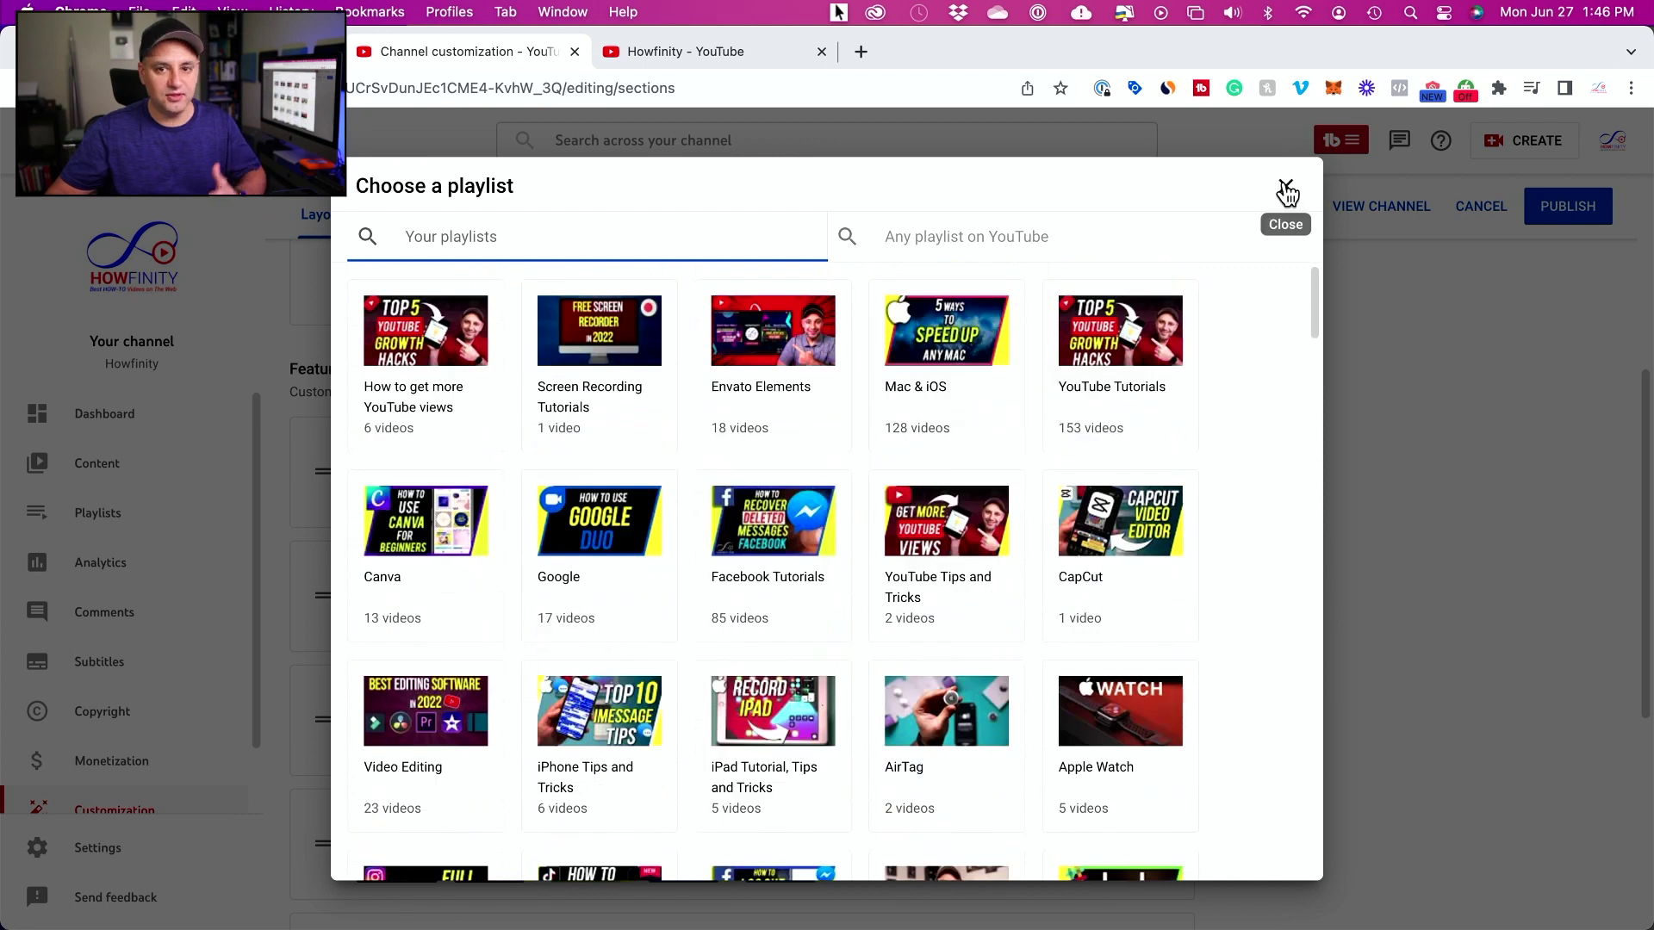
{"action": "left_click", "coordinate": [1286, 191]}
{"action": "left_click", "coordinate": [1091, 392]}
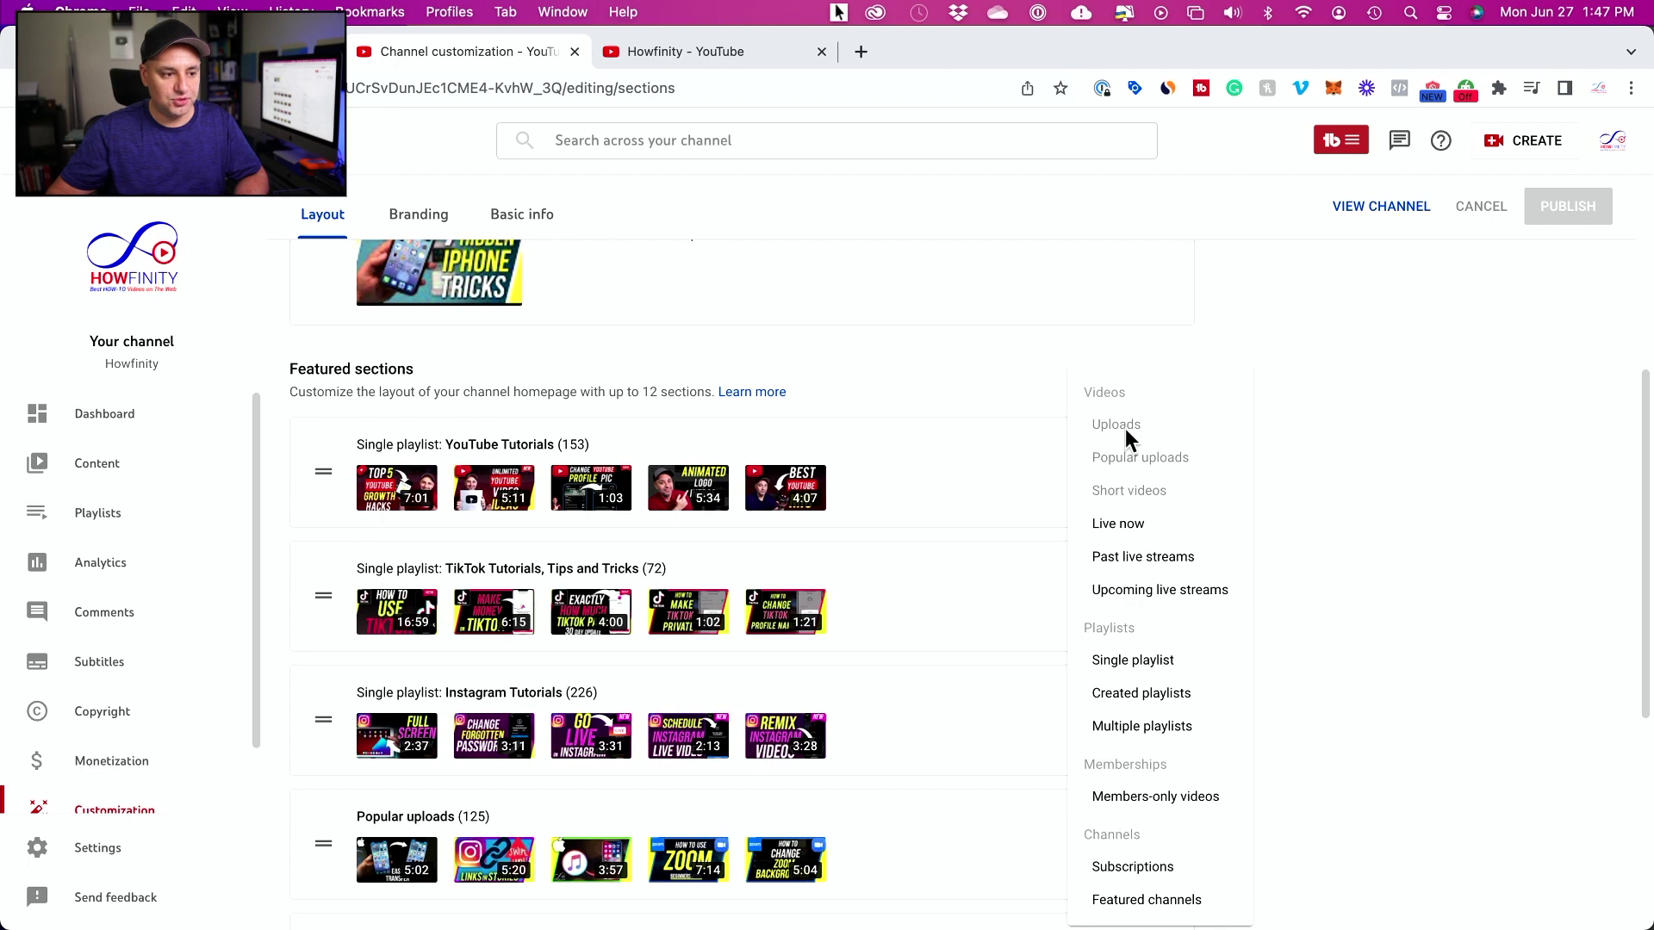
Drag the Instagram Tutorials (226) section above TikTok Tutorials (72) in the featured sections.
{"action": "left_click", "coordinate": [1299, 470]}
{"action": "scroll", "coordinate": [554, 543], "scroll_direction": "down", "scroll_amount": 1}
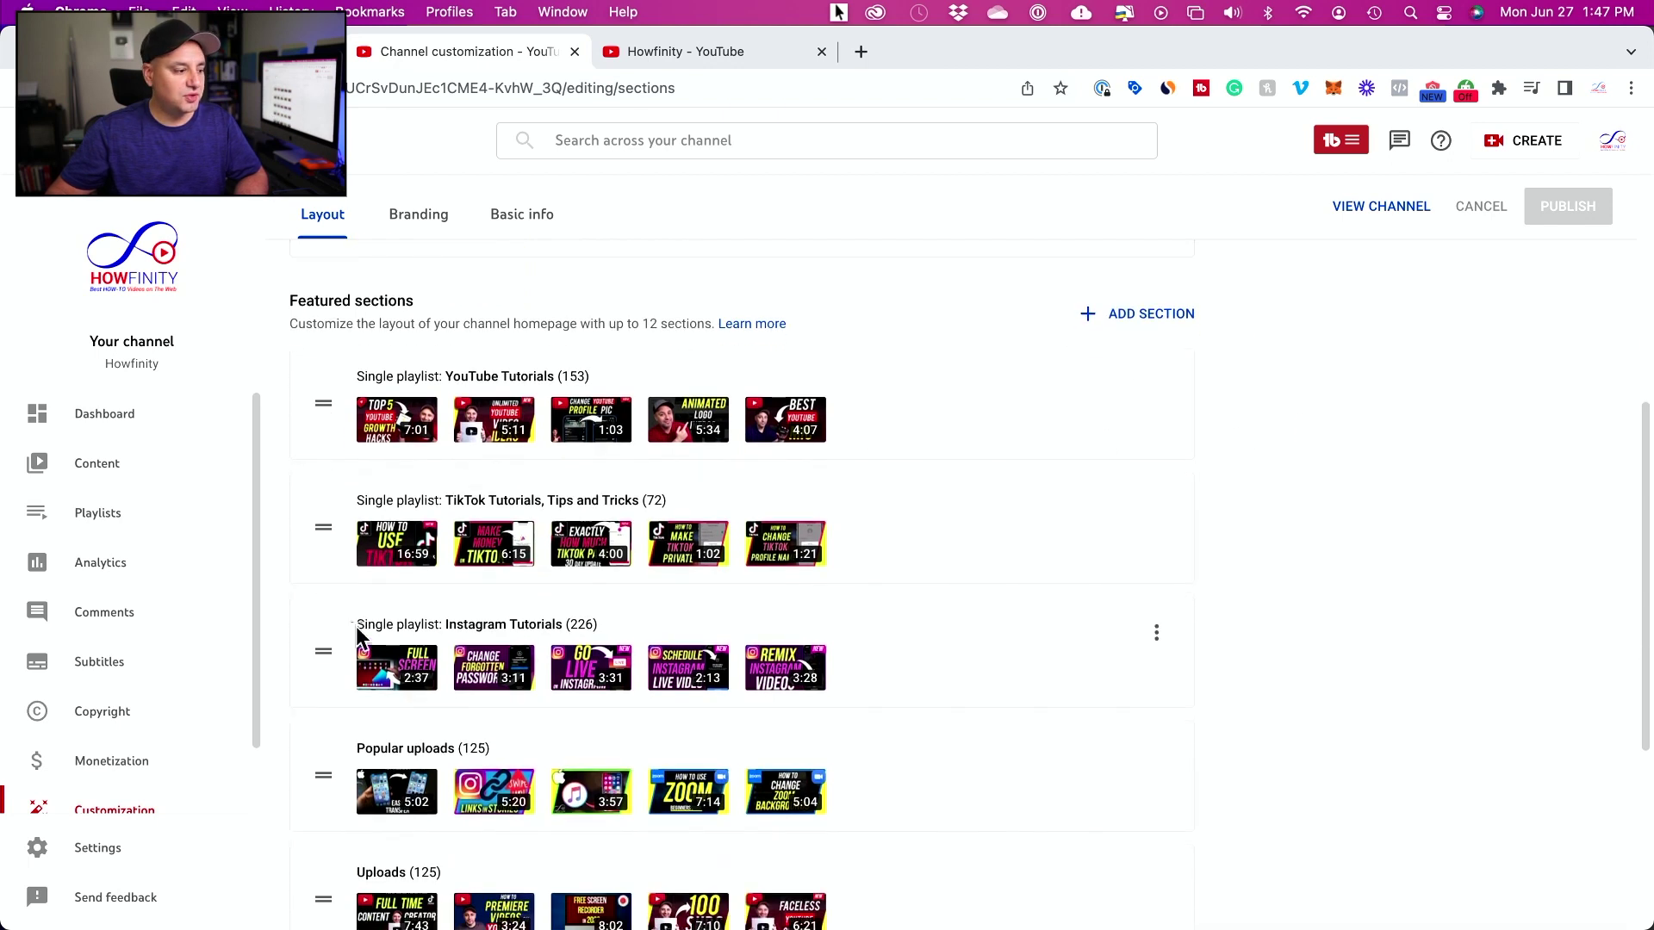
{"action": "scroll", "coordinate": [353, 650], "scroll_direction": "up", "scroll_amount": 1}
{"action": "left_click_drag", "start_coordinate": [323, 722], "coordinate": [318, 558]}
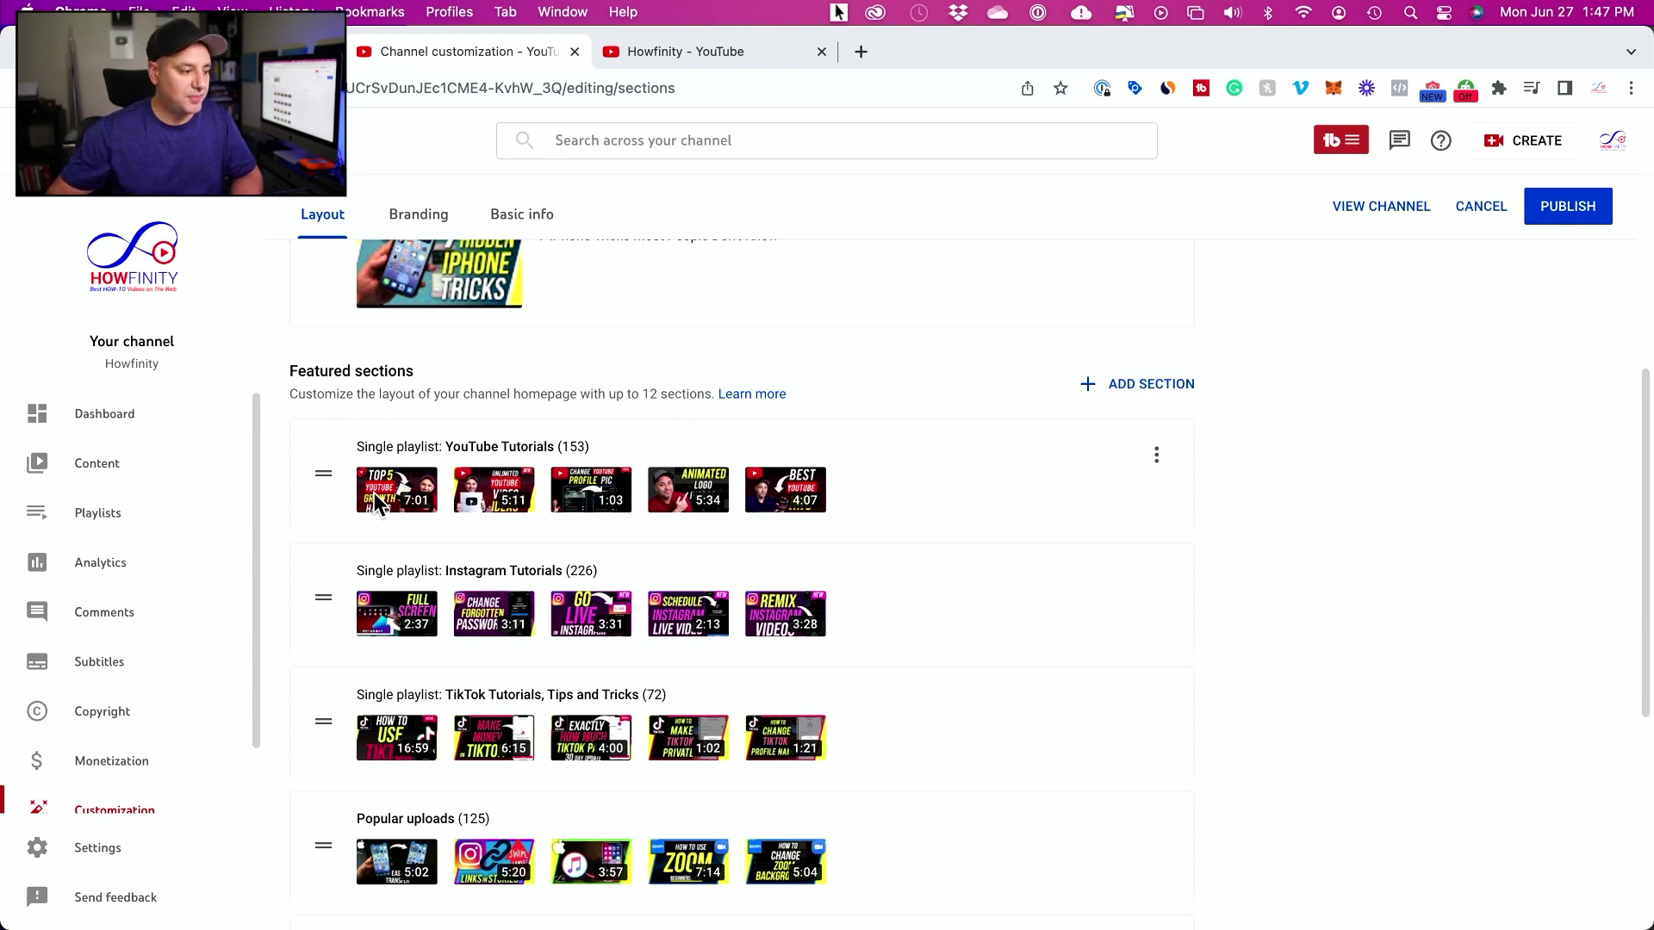
{"action": "scroll", "coordinate": [476, 829], "scroll_direction": "down", "scroll_amount": 2}
{"action": "mouse_move", "coordinate": [317, 747]}
{"action": "left_mouse_down"}
{"action": "mouse_move", "coordinate": [294, 598]}
{"action": "mouse_move", "coordinate": [317, 765]}
{"action": "mouse_move", "coordinate": [304, 555]}
{"action": "mouse_move", "coordinate": [336, 777]}
{"action": "mouse_move", "coordinate": [350, 747]}
{"action": "left_mouse_up"}
{"action": "scroll", "coordinate": [441, 593], "scroll_direction": "up", "scroll_amount": 2}
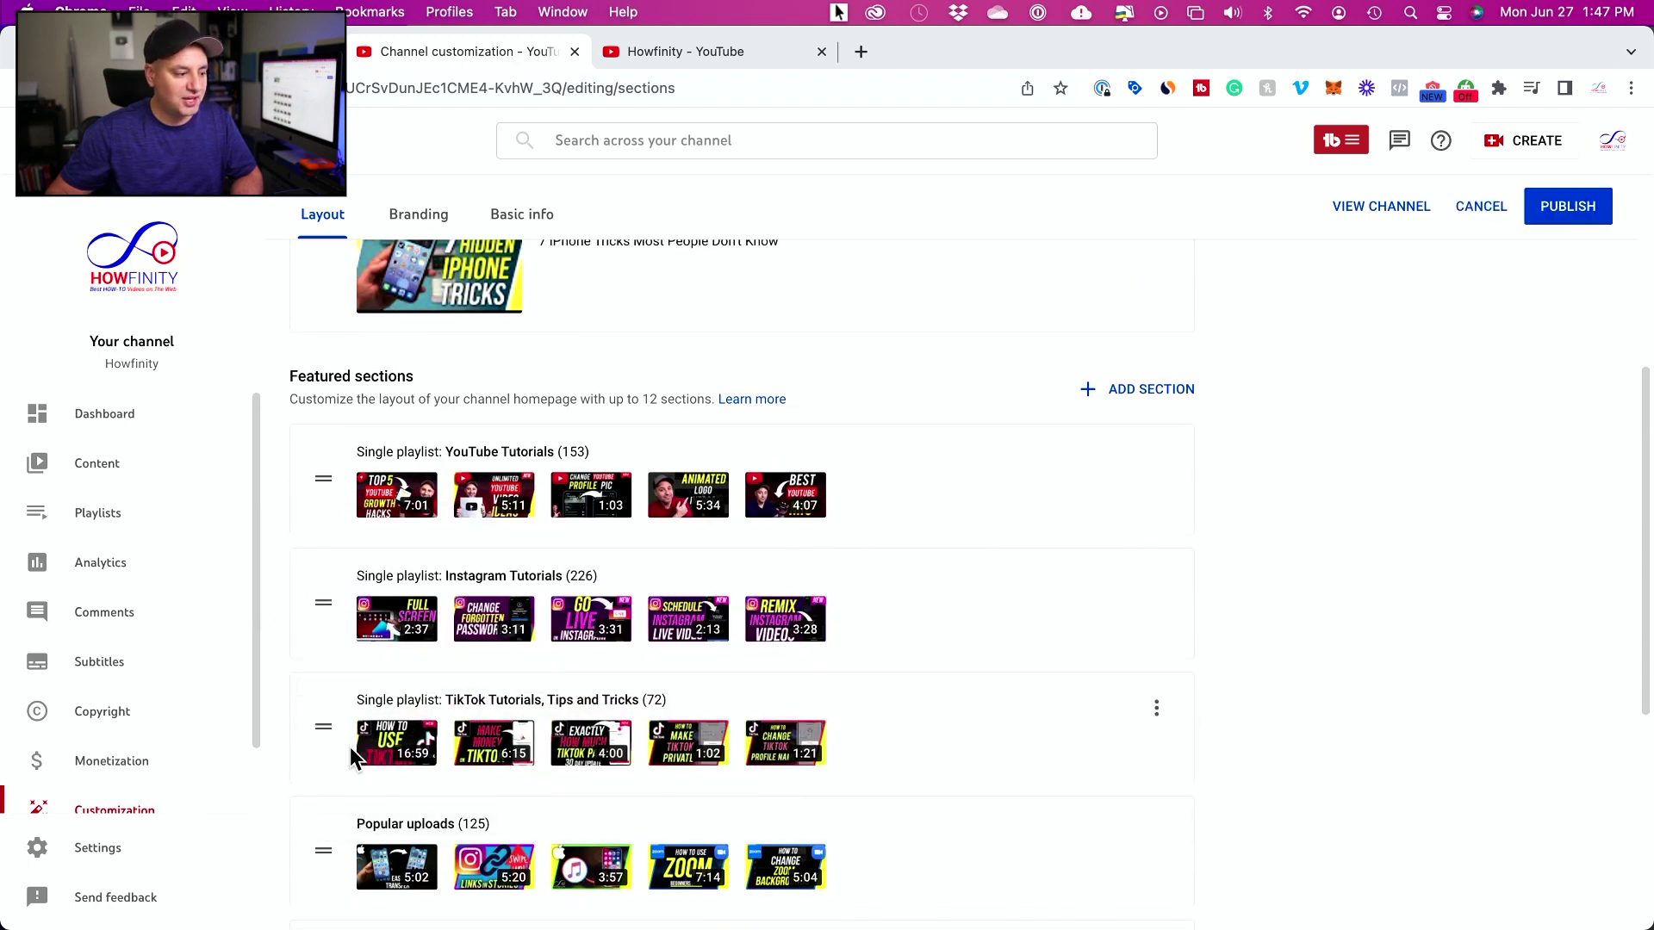
Publish the reordered layout and scroll to confirm the new section order.
{"action": "left_click", "coordinate": [1560, 223]}
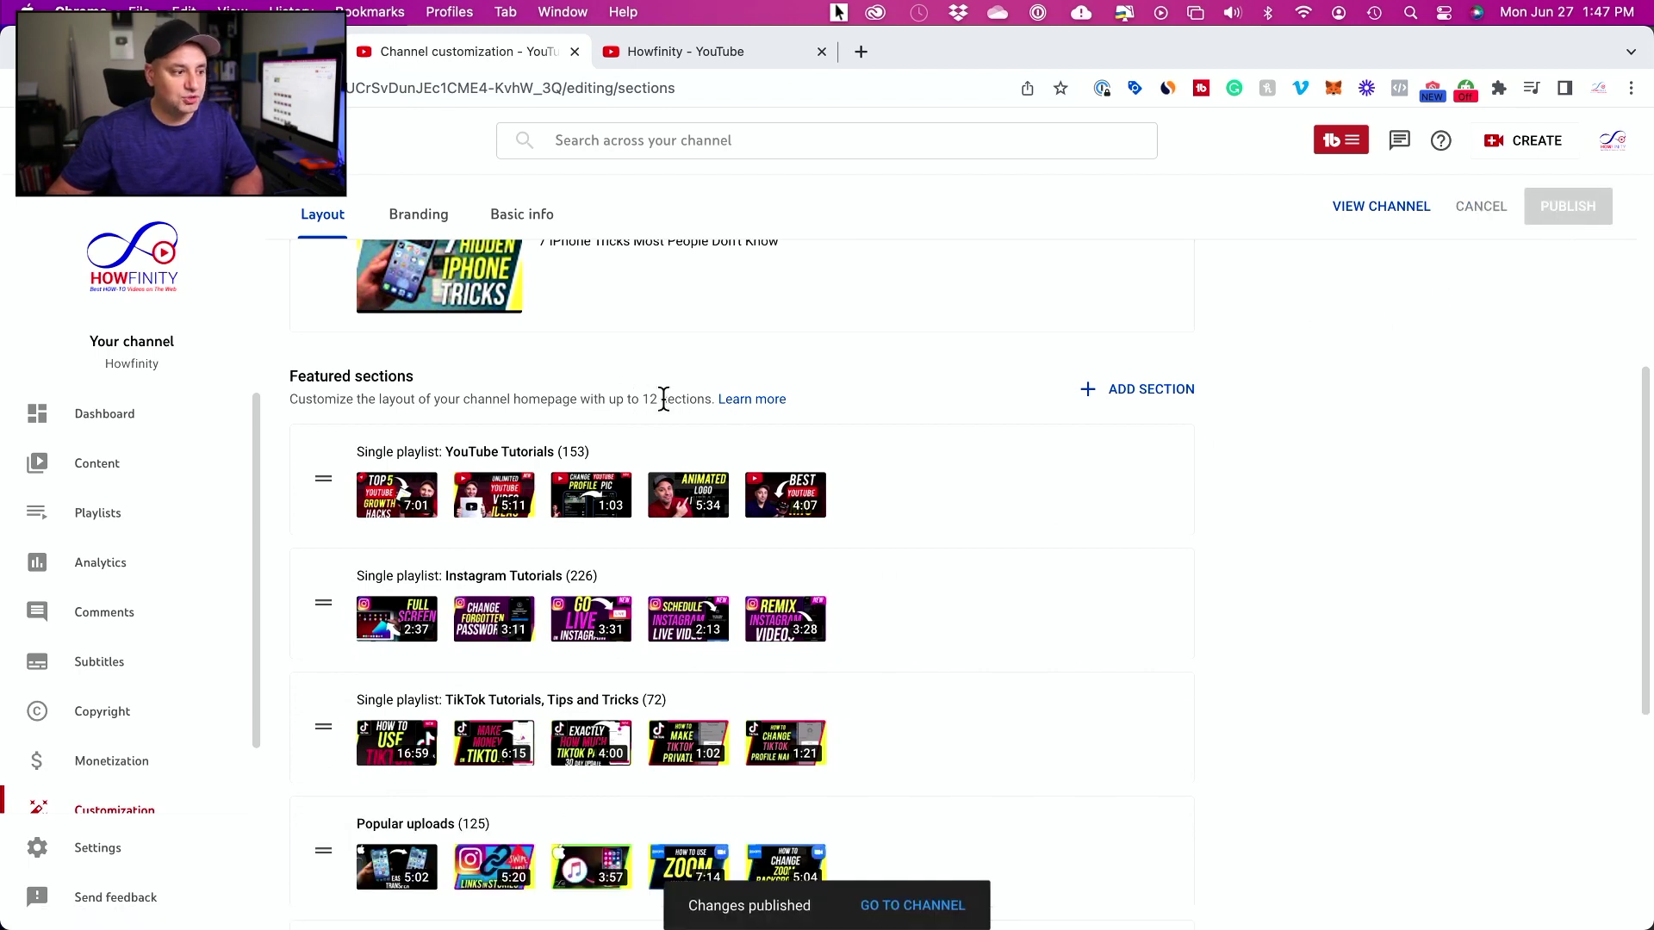
{"action": "scroll", "coordinate": [836, 508], "scroll_direction": "down", "scroll_amount": 3}
{"action": "scroll", "coordinate": [837, 507], "scroll_direction": "down", "scroll_amount": 4}
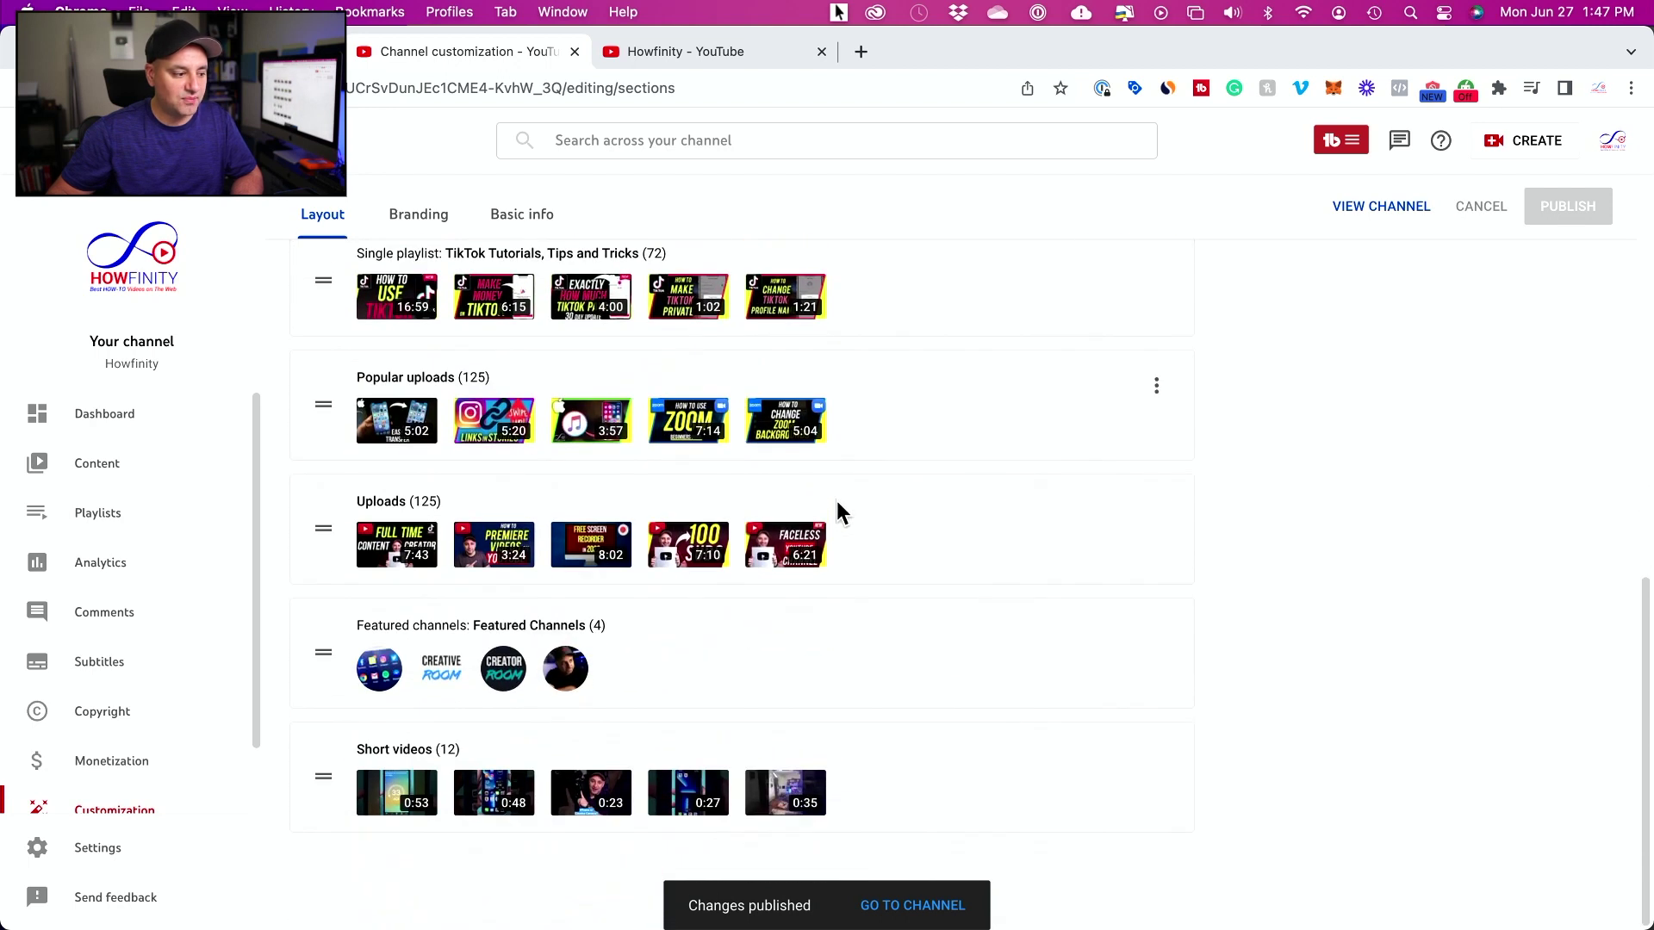
{"action": "scroll", "coordinate": [837, 506], "scroll_direction": "up", "scroll_amount": 3}
{"action": "scroll", "coordinate": [838, 512], "scroll_direction": "up", "scroll_amount": 5}
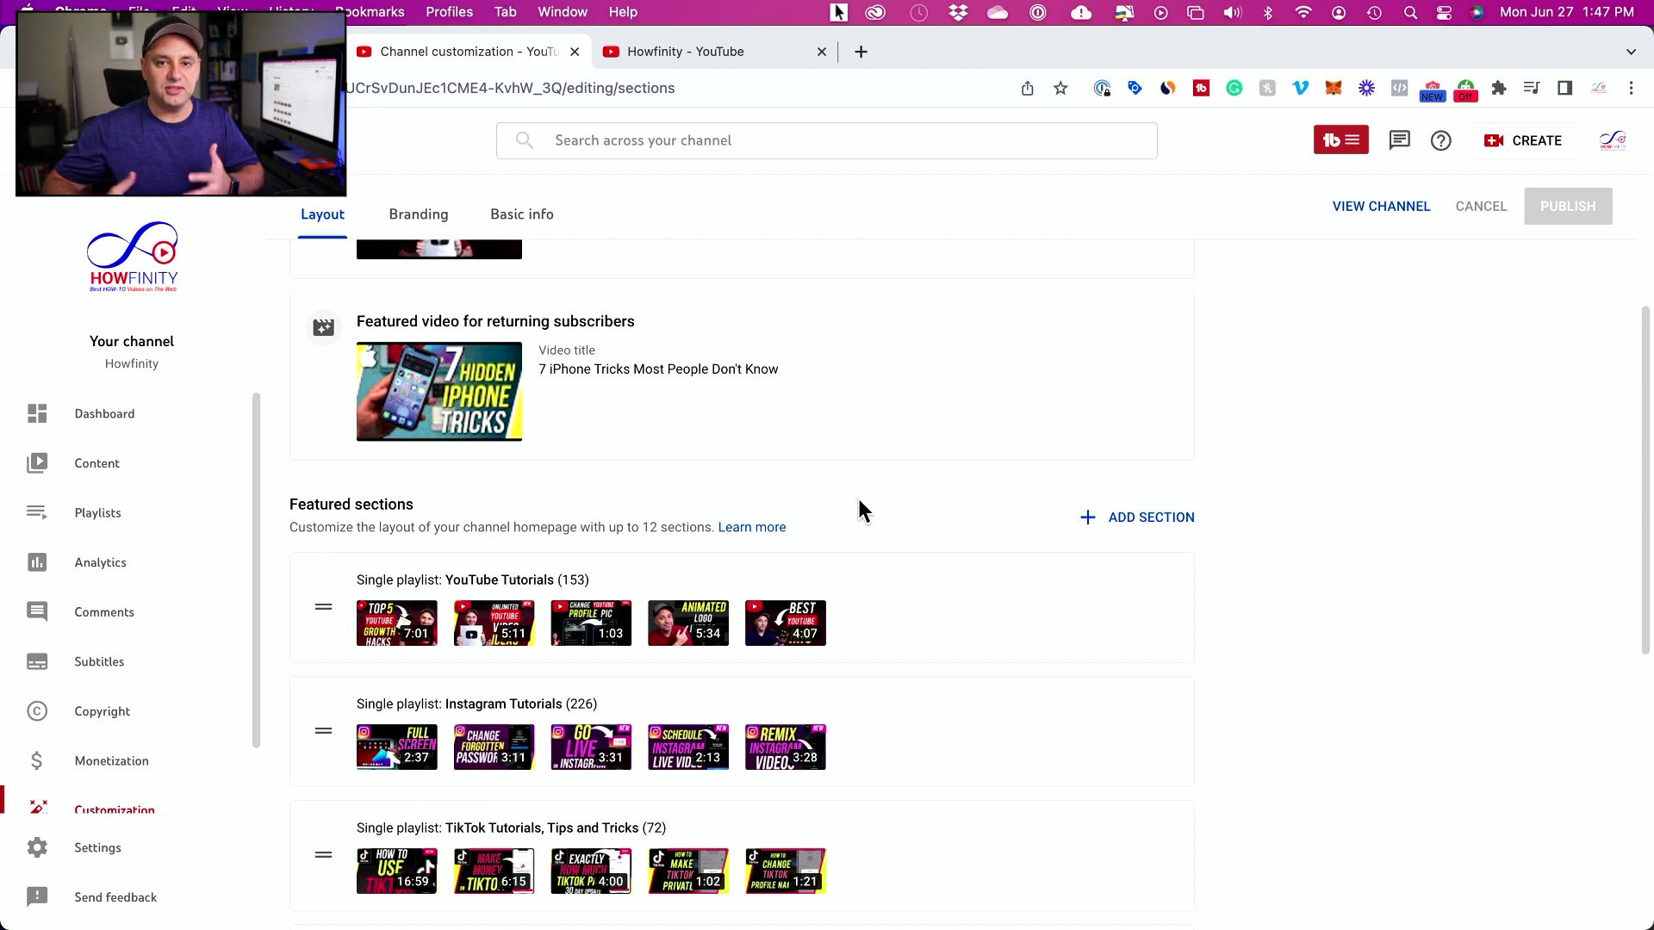
Scroll the live Howfinity home page to check the order of the playlist rows.
{"action": "left_click", "coordinate": [653, 49]}
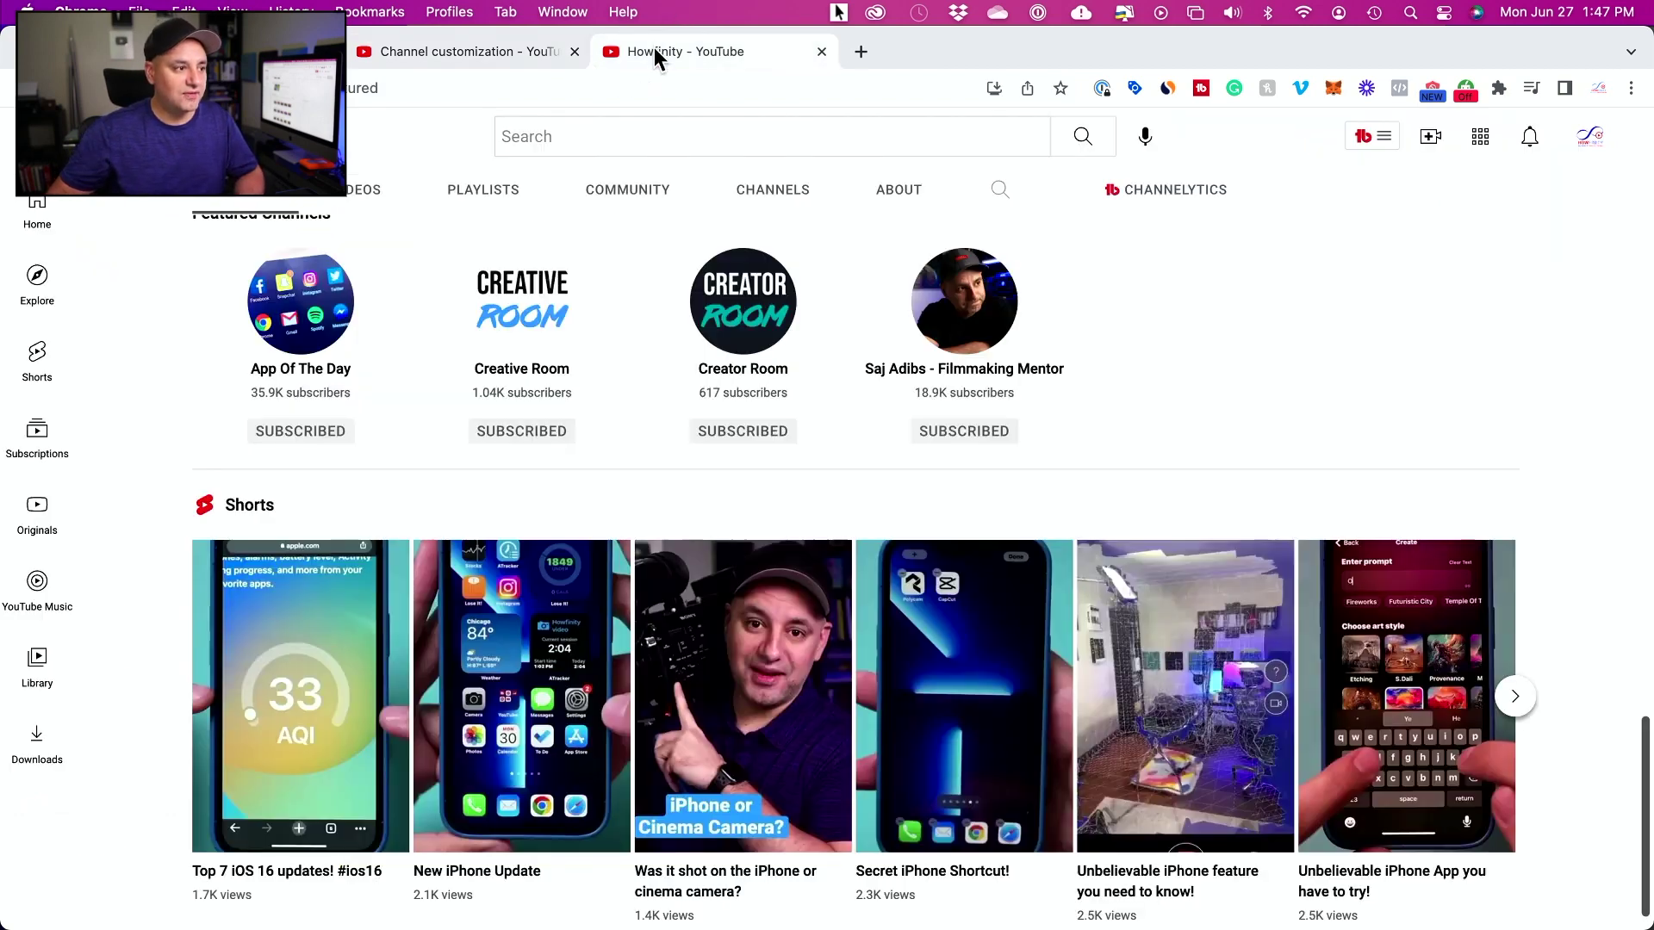
{"action": "scroll", "coordinate": [481, 413], "scroll_direction": "up", "scroll_amount": 10}
{"action": "scroll", "coordinate": [478, 412], "scroll_direction": "up", "scroll_amount": 10}
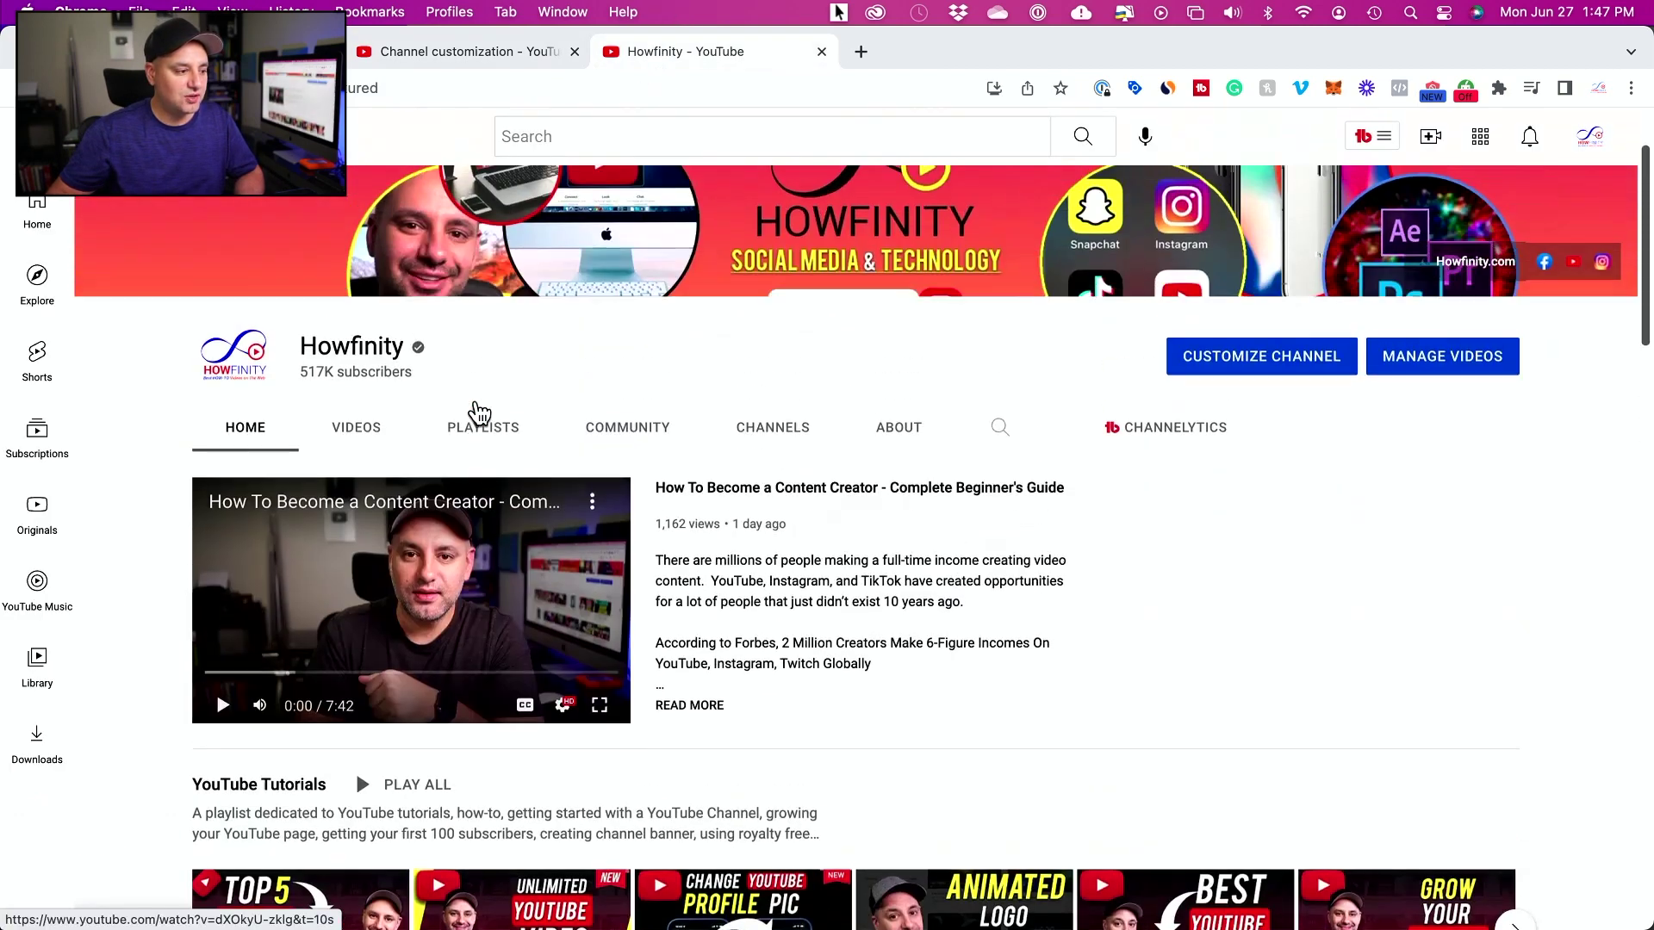
{"action": "scroll", "coordinate": [645, 617], "scroll_direction": "down", "scroll_amount": 2}
{"action": "scroll", "coordinate": [644, 617], "scroll_direction": "down", "scroll_amount": 3}
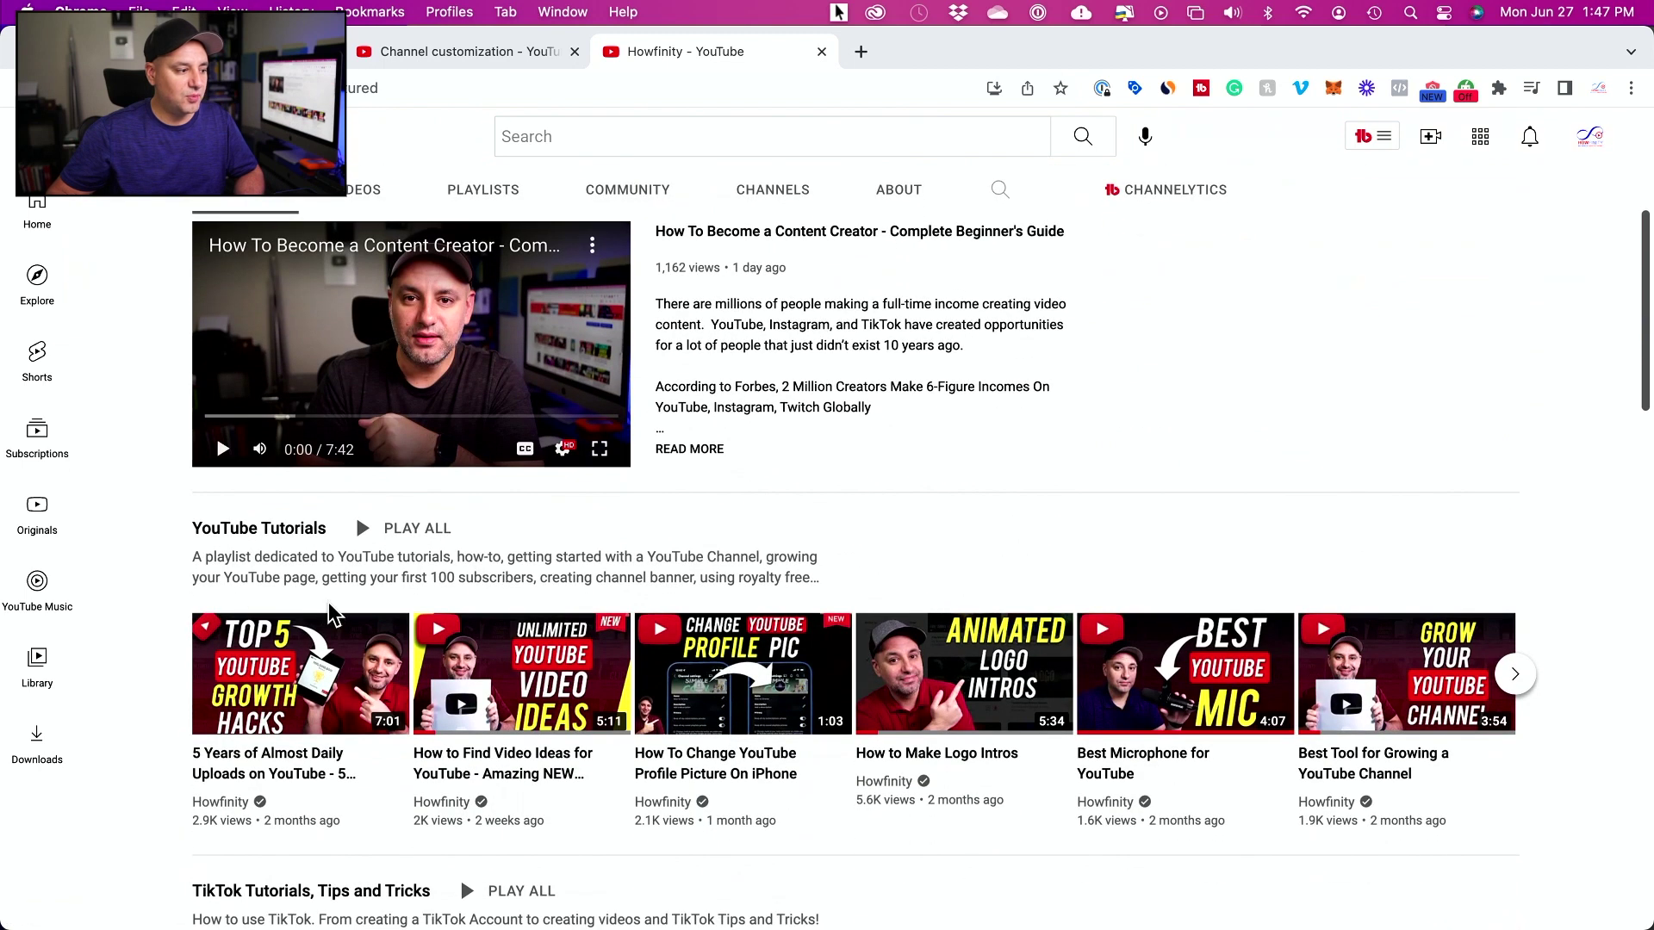
{"action": "scroll", "coordinate": [198, 543], "scroll_direction": "up", "scroll_amount": 2}
{"action": "scroll", "coordinate": [127, 560], "scroll_direction": "down", "scroll_amount": 2}
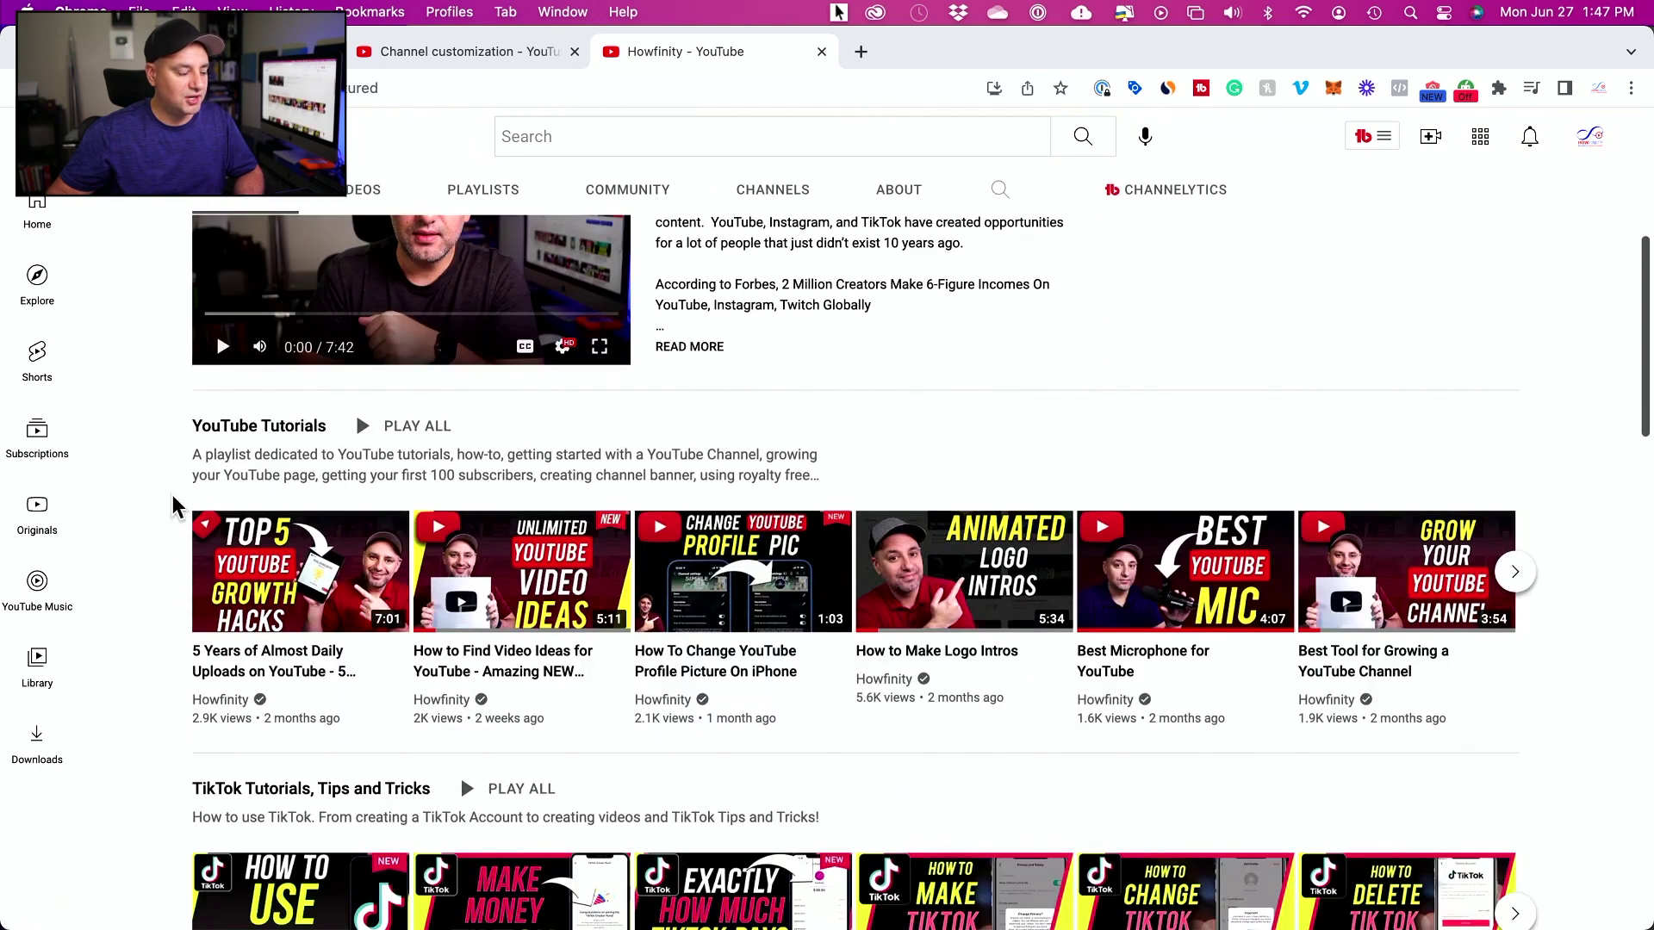
{"action": "scroll", "coordinate": [539, 726], "scroll_direction": "up", "scroll_amount": 3}
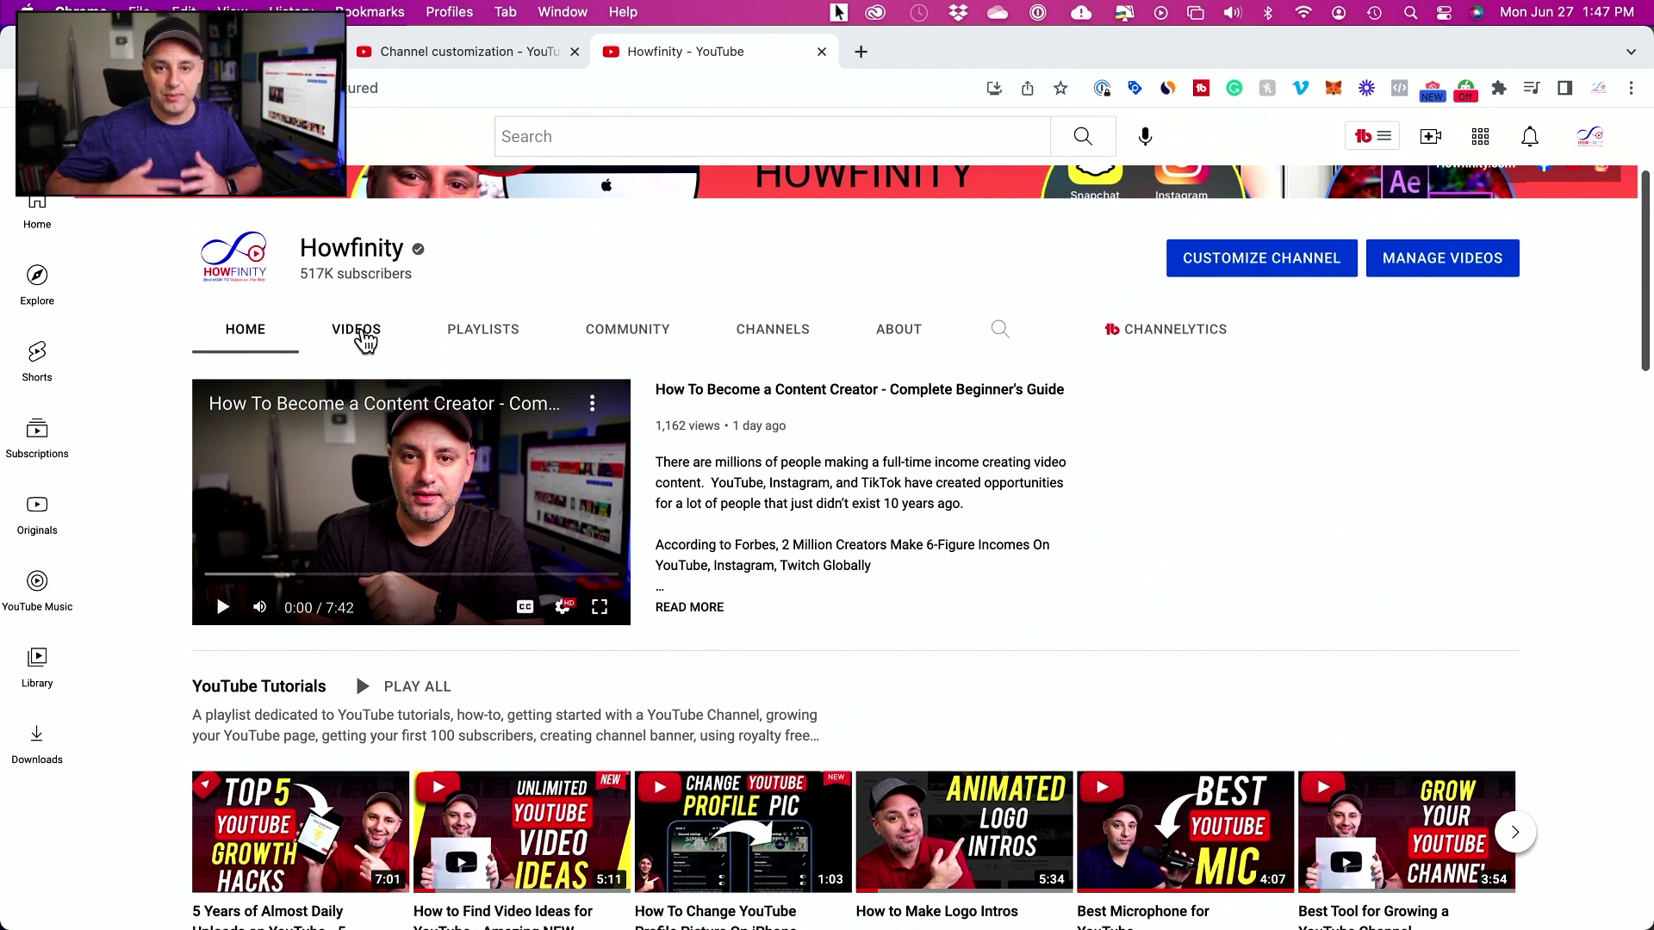
Review the Branding tab's picture, banner image and video watermark, then return to the channel page.
{"action": "key", "text": "ctrl+shift+Tab"}
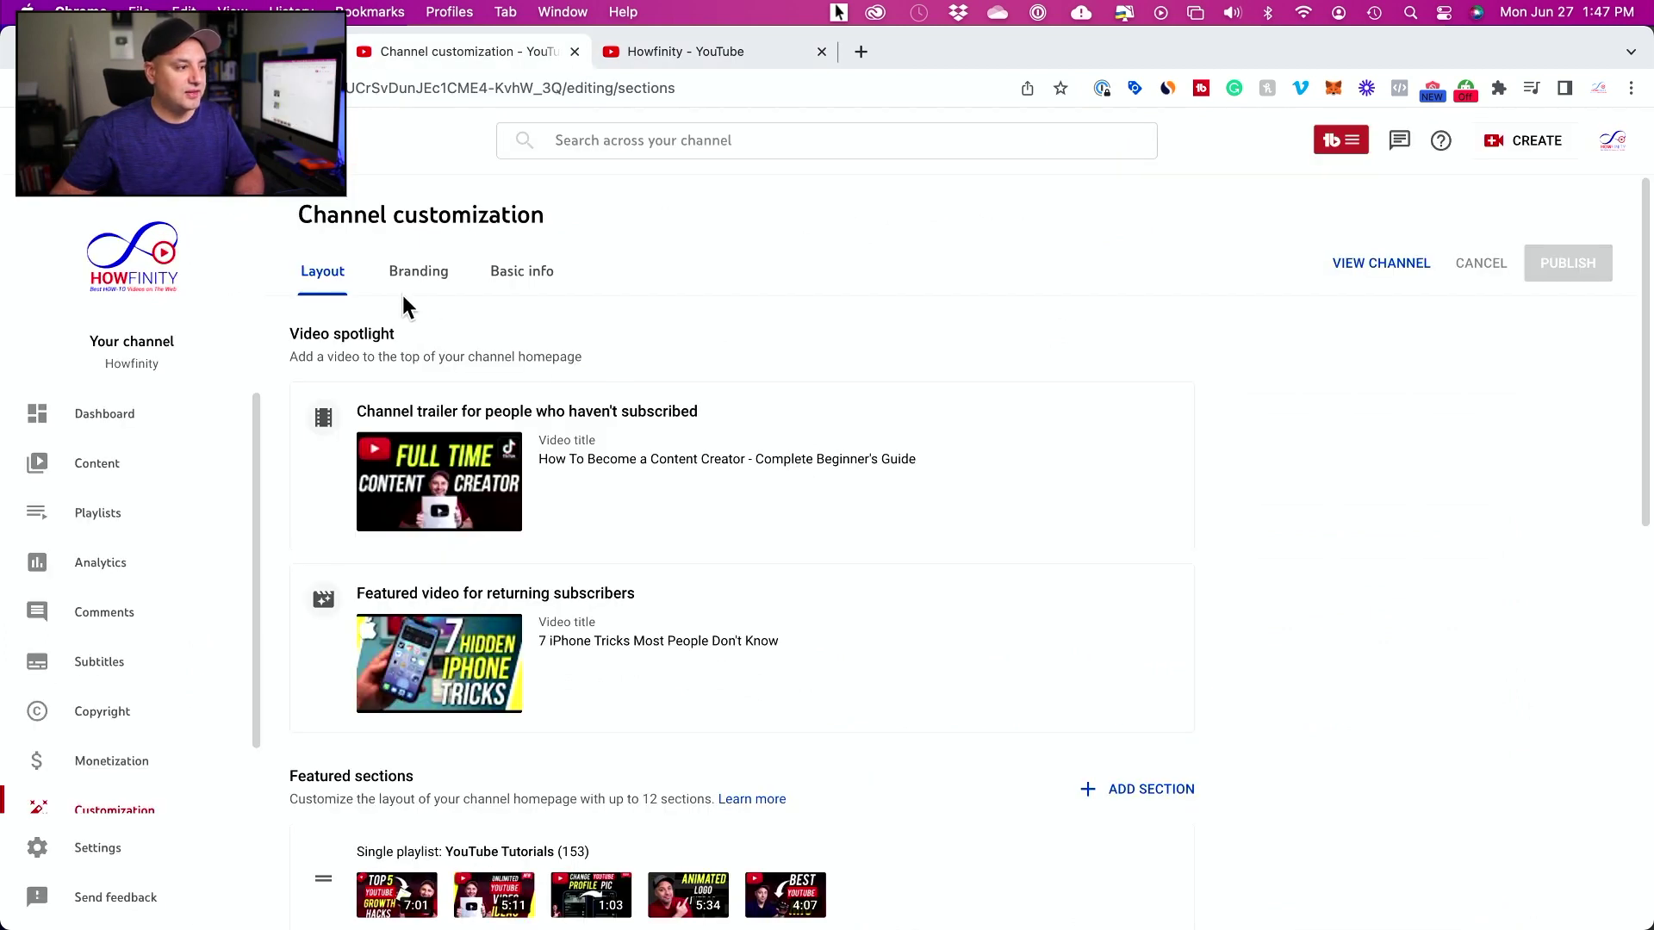
{"action": "left_click", "coordinate": [416, 282]}
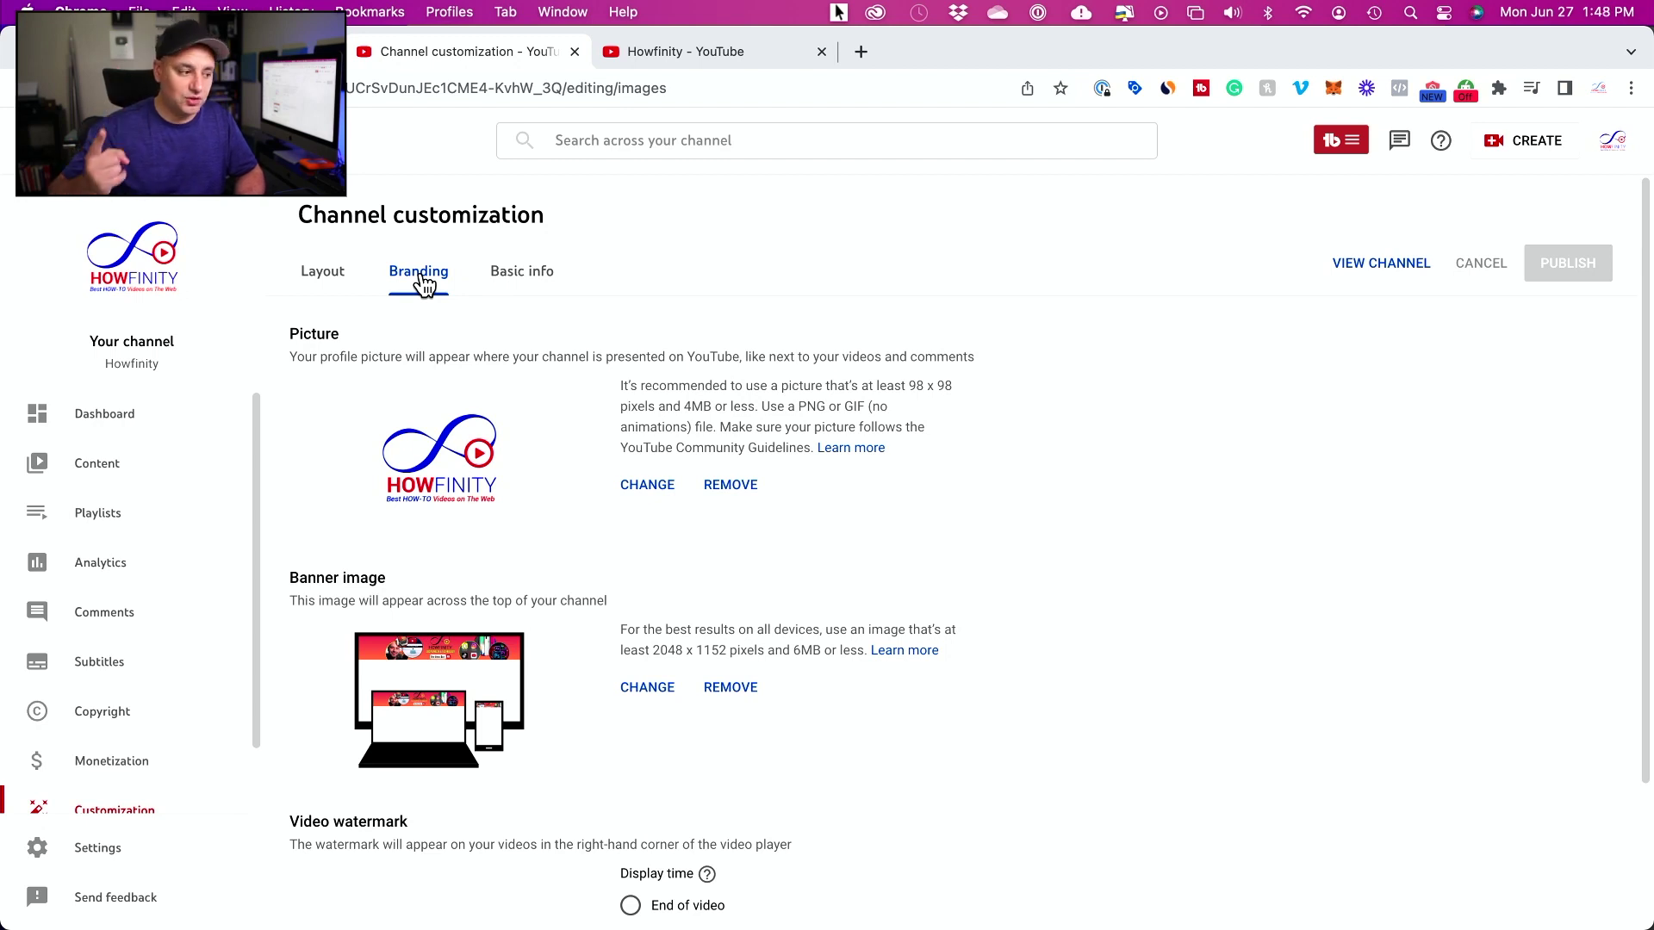
{"action": "scroll", "coordinate": [458, 472], "scroll_direction": "down", "scroll_amount": 2}
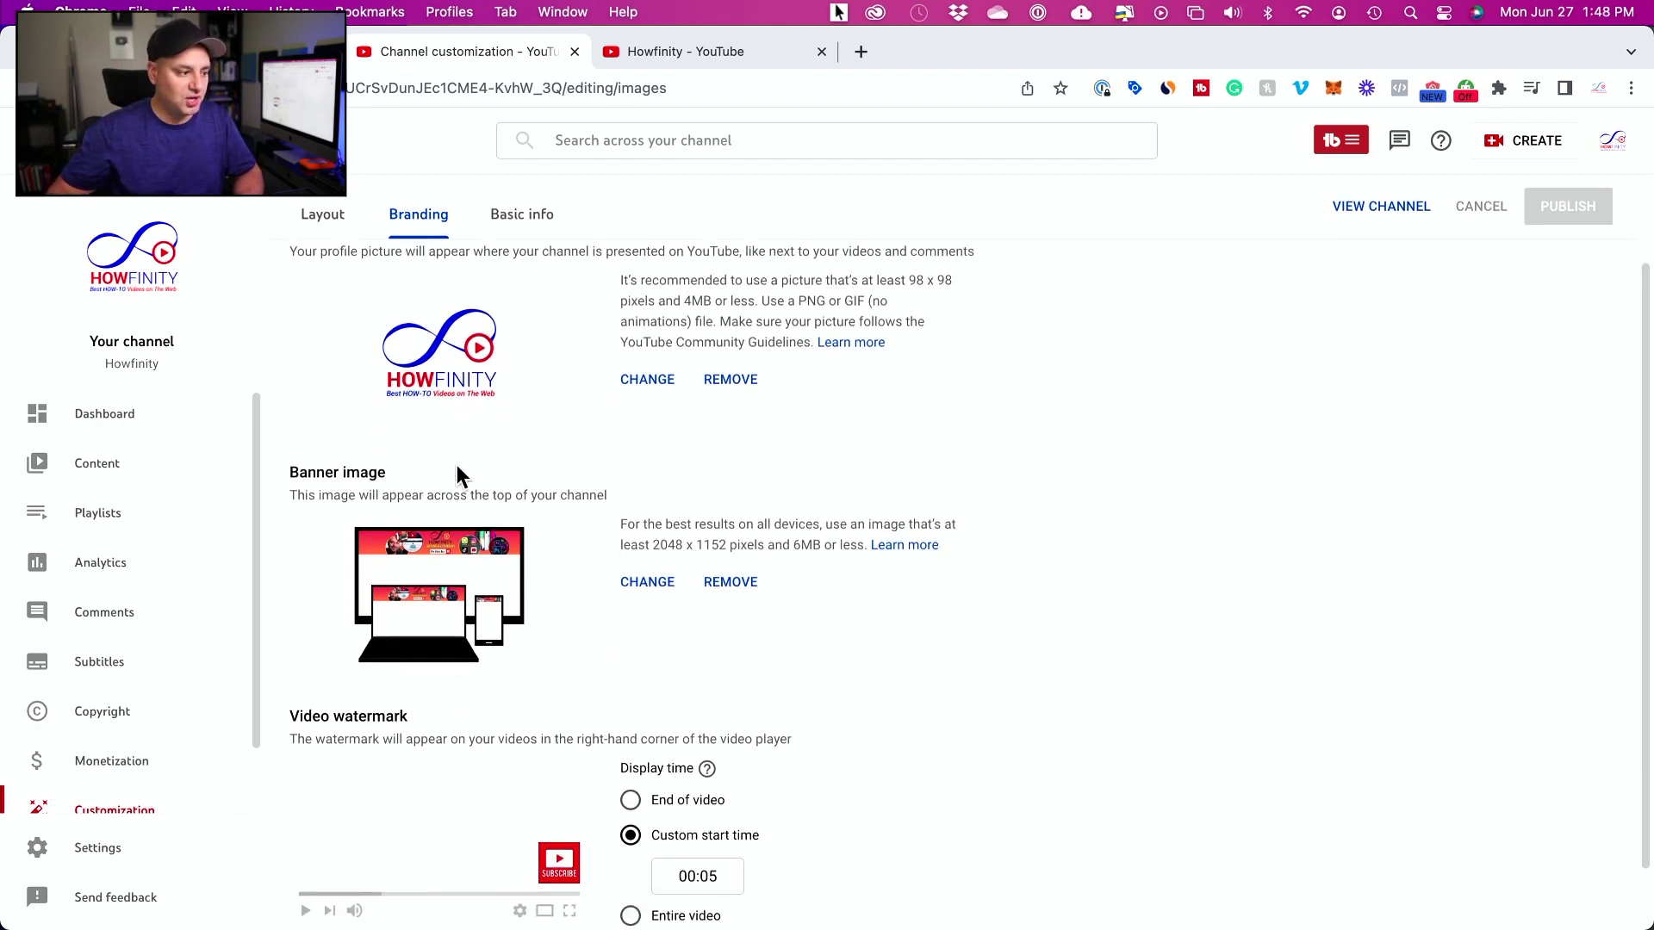
{"action": "left_click_drag", "start_coordinate": [293, 471], "coordinate": [427, 472]}
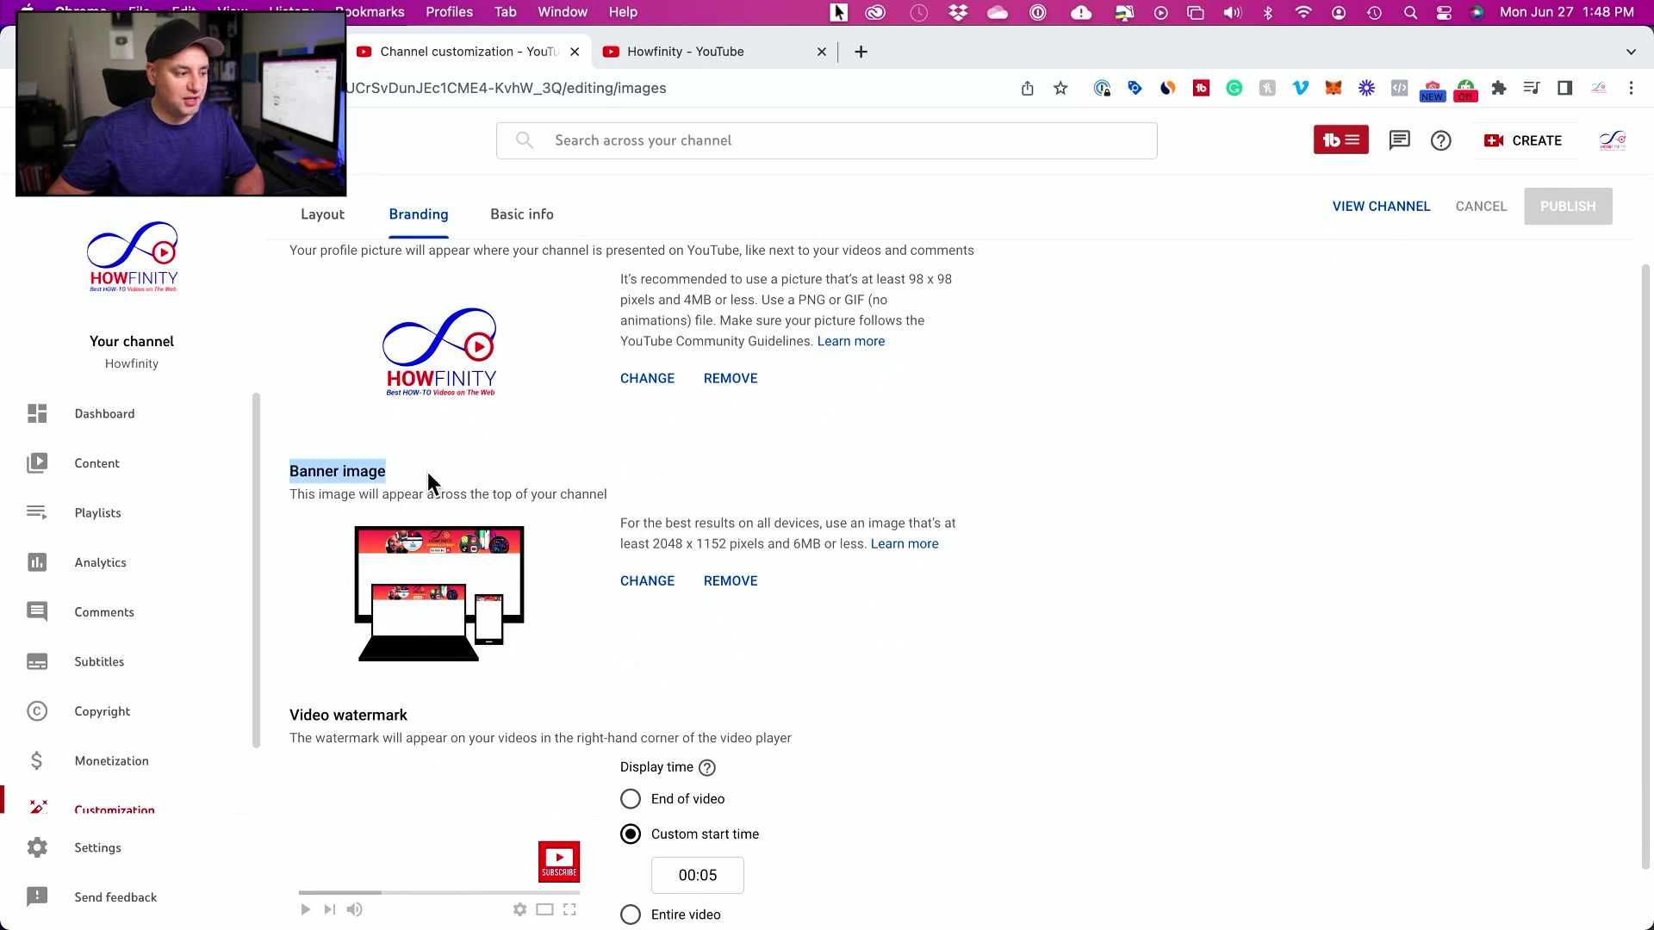
{"action": "scroll", "coordinate": [381, 693], "scroll_direction": "down", "scroll_amount": 1}
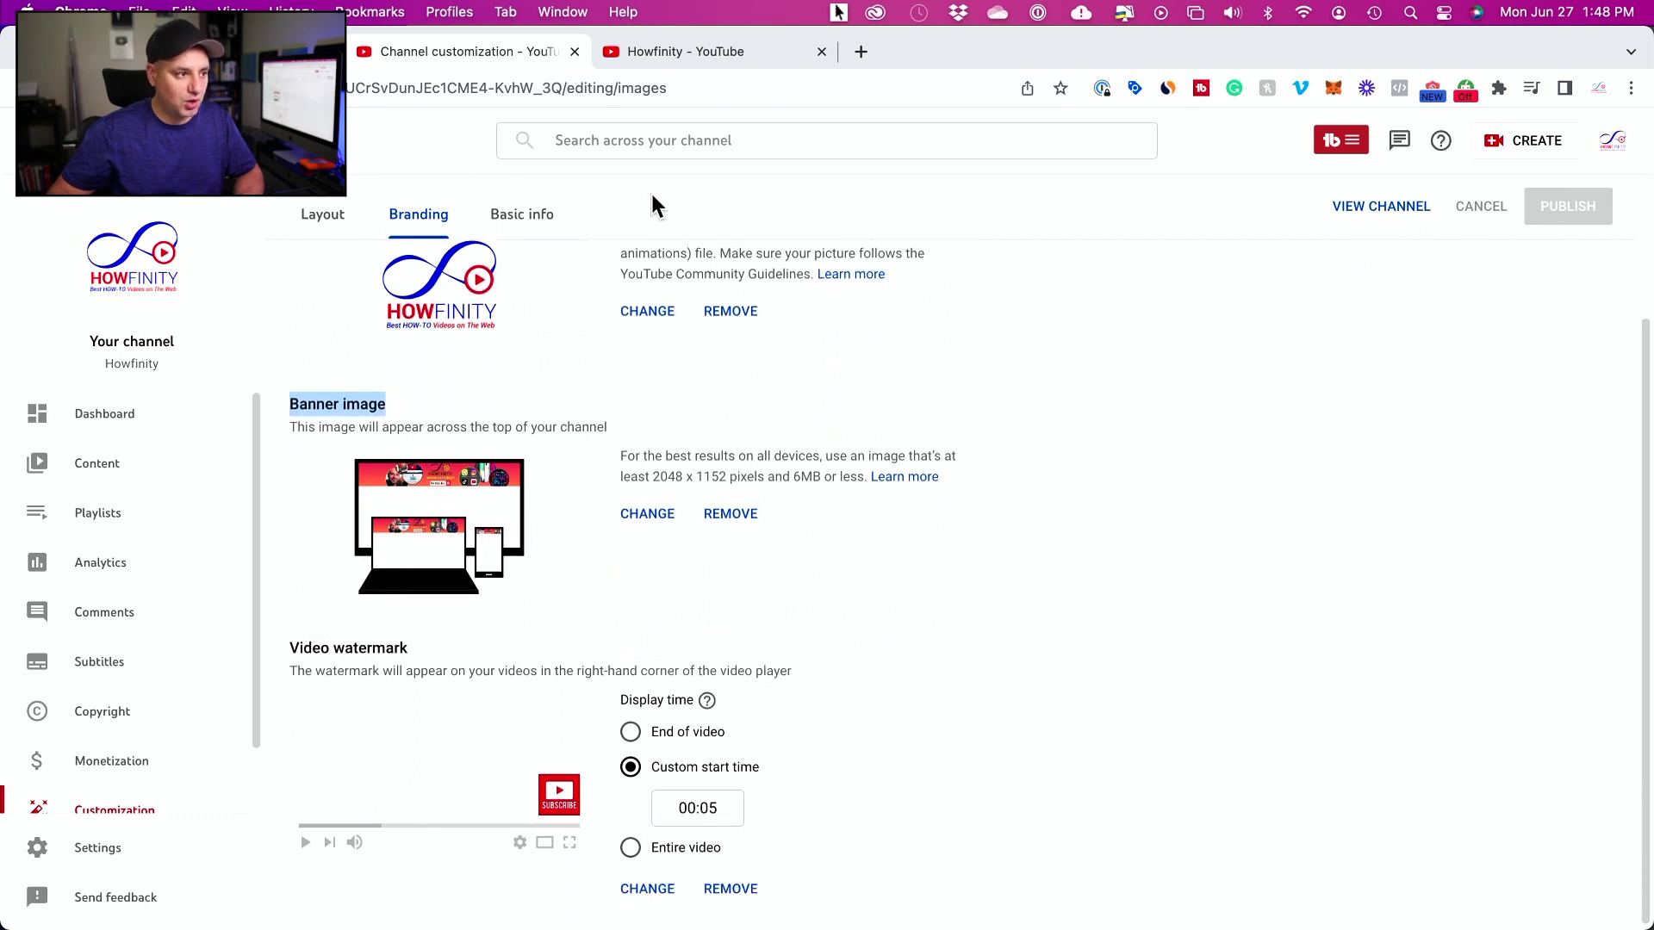
{"action": "left_click", "coordinate": [676, 51]}
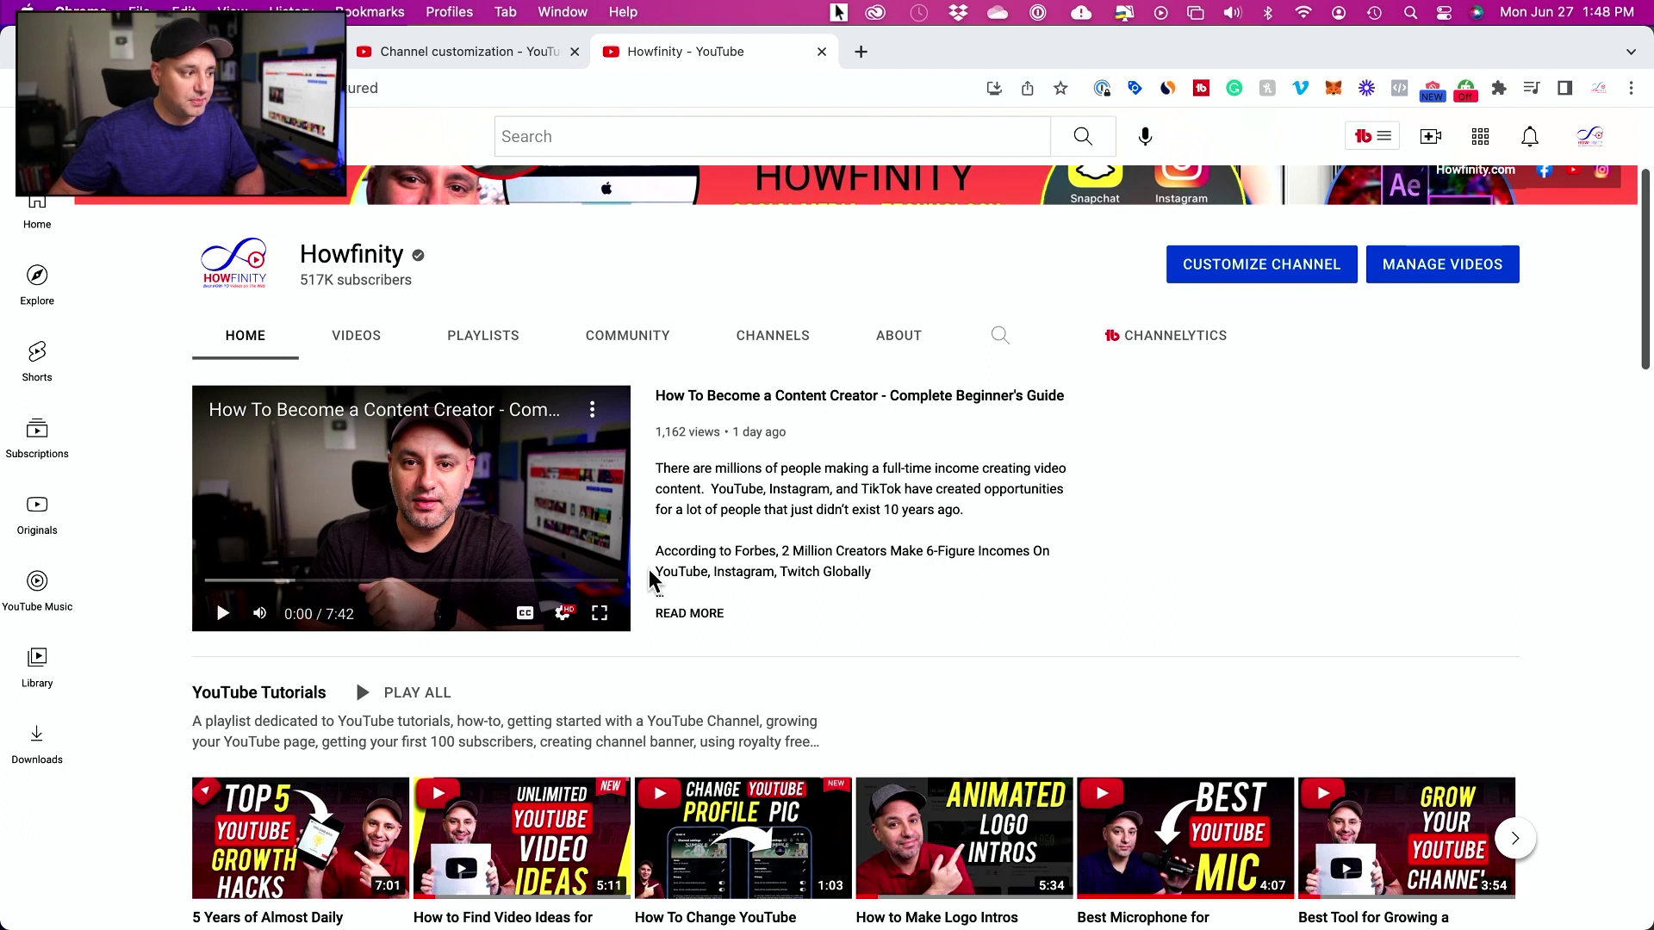
Scroll to the top of the channel page to inspect the banner and profile picture.
{"action": "scroll", "coordinate": [652, 579], "scroll_direction": "up", "scroll_amount": 2}
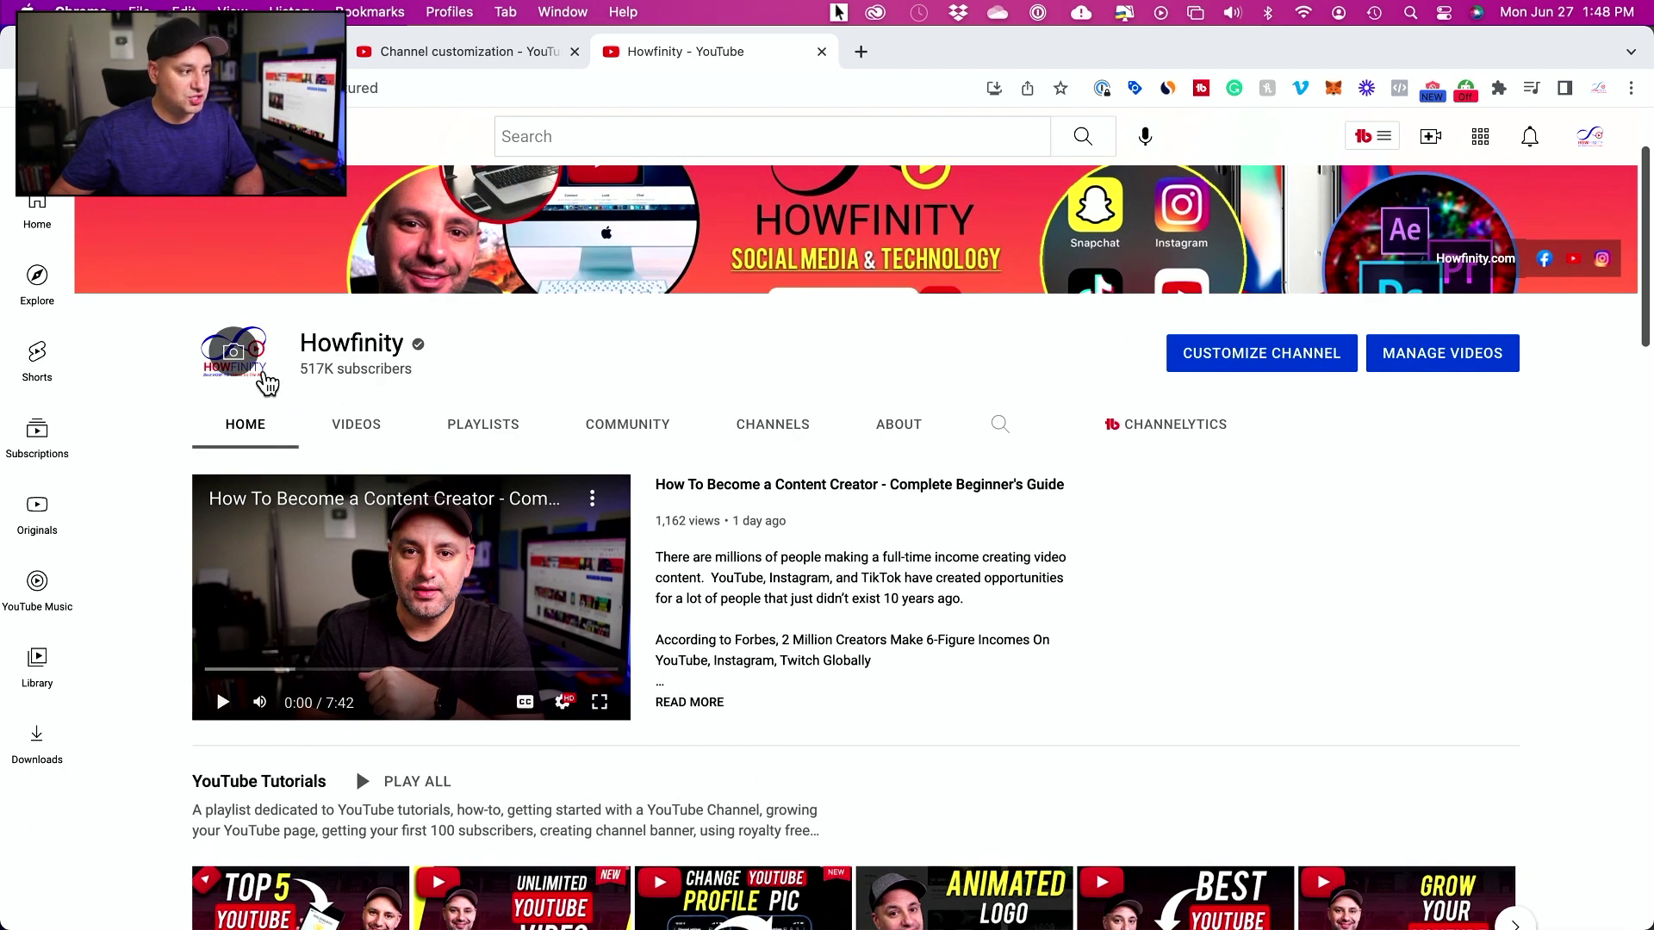
{"action": "scroll", "coordinate": [450, 342], "scroll_direction": "up", "scroll_amount": 3}
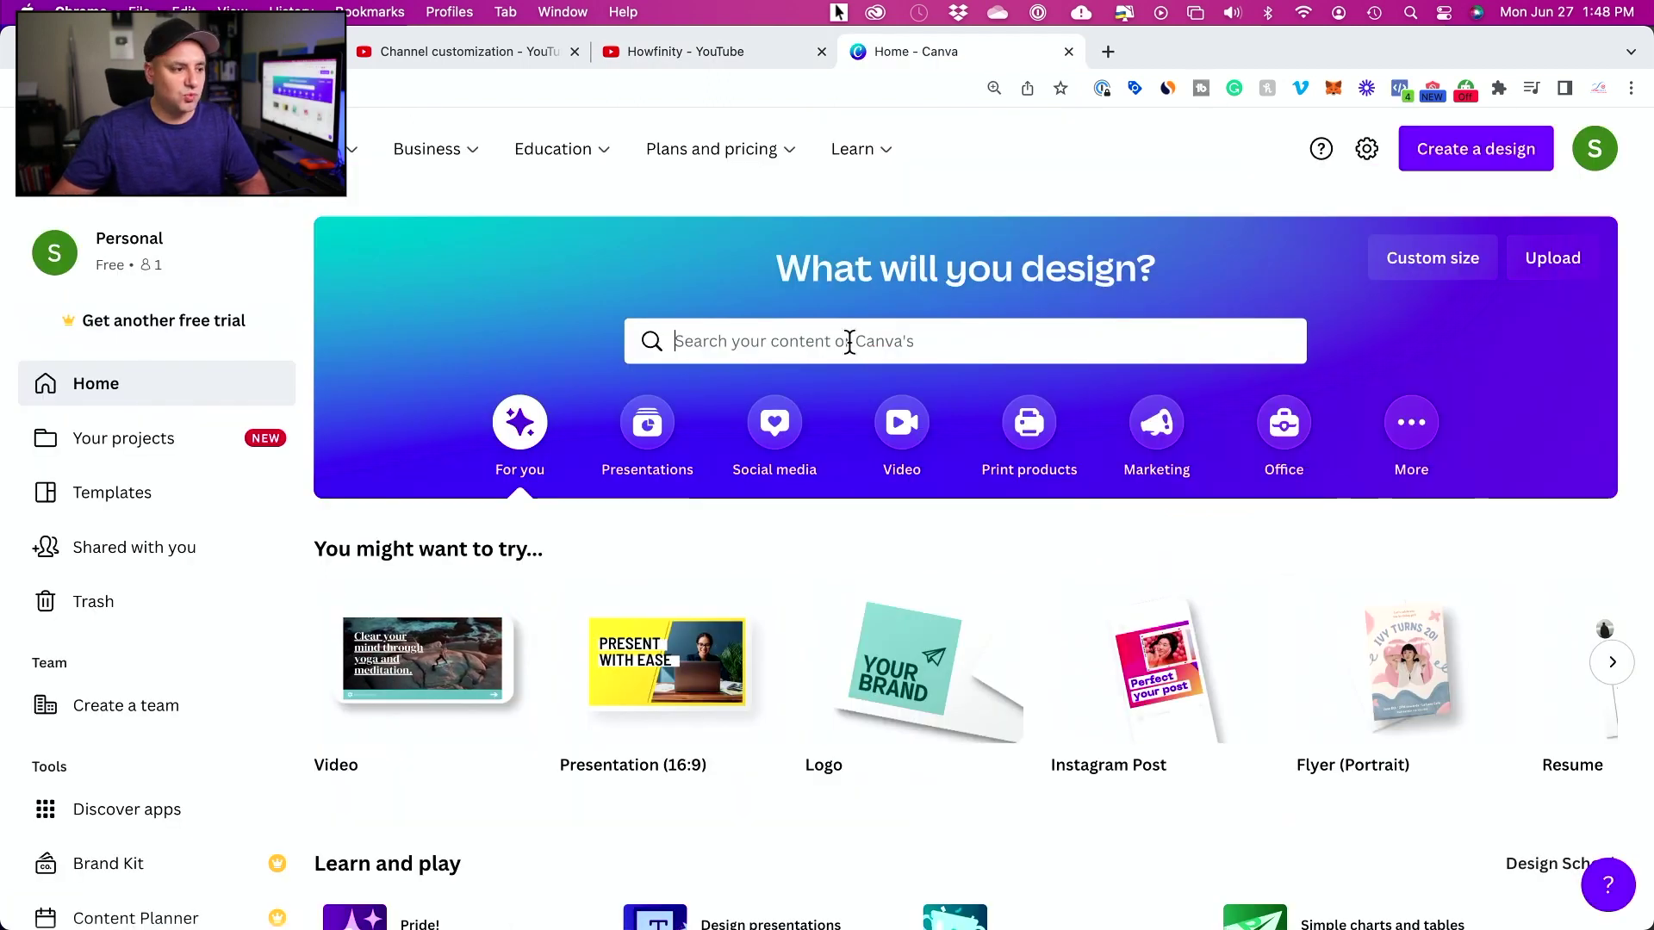
Search Canva for 'youtube channel art' to show the 2,303 channel art templates.
{"action": "left_click", "coordinate": [850, 343]}
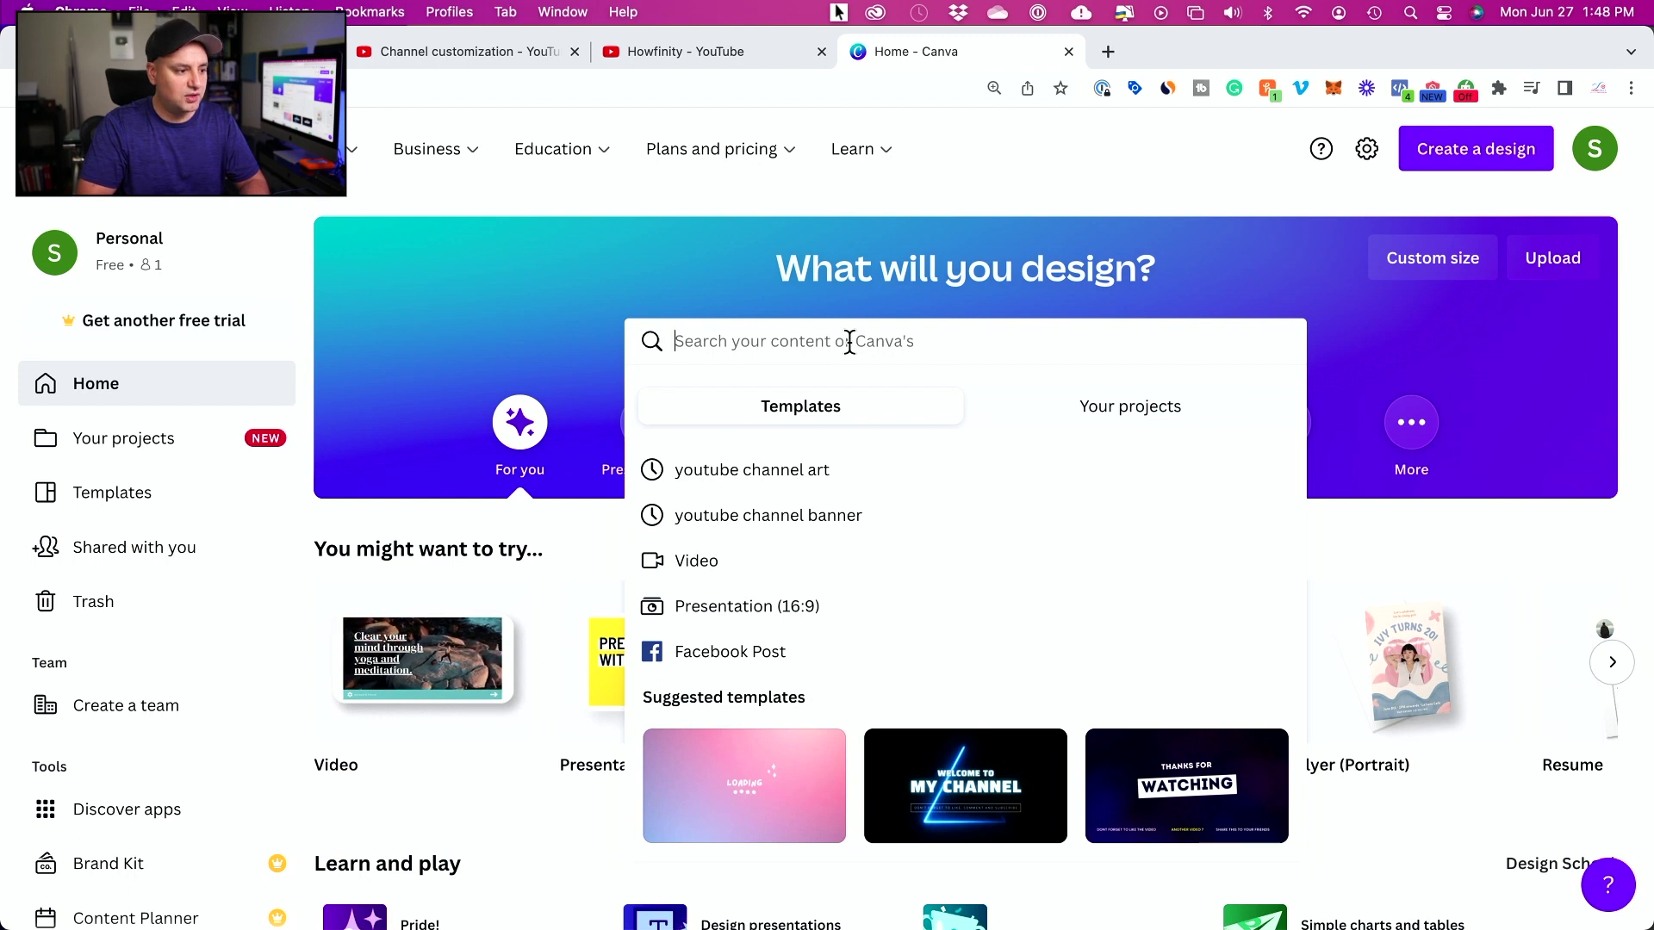
{"action": "left_click", "coordinate": [738, 487]}
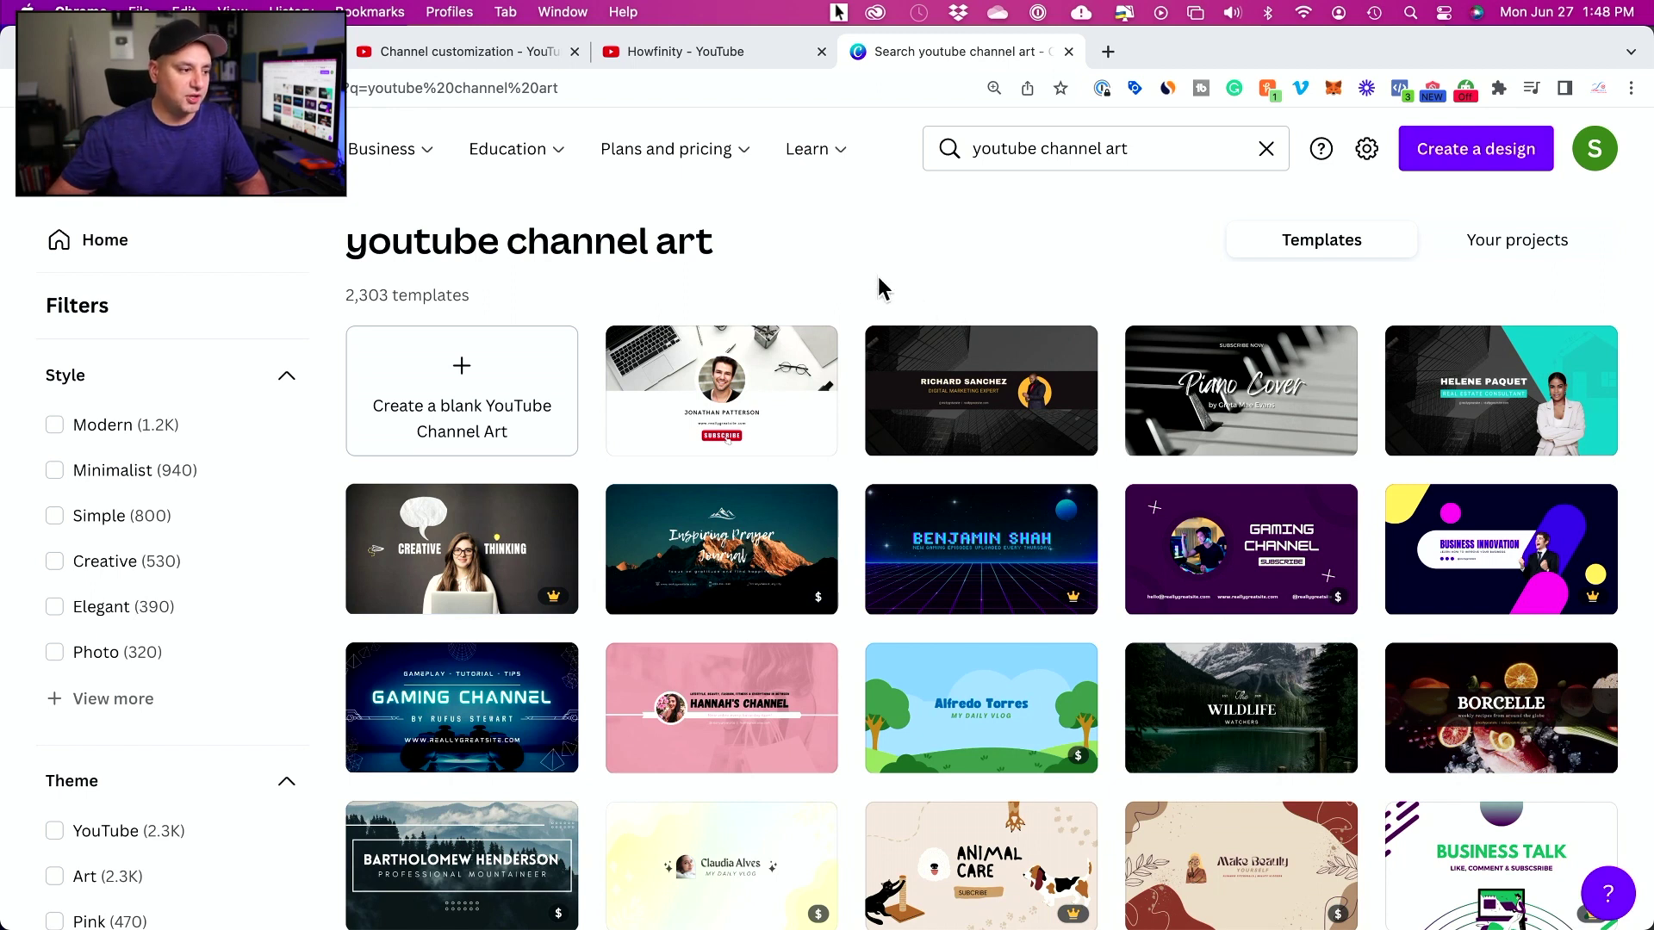
Return to the Branding settings and cancel the banner image change, keeping the current banner.
{"action": "left_click", "coordinate": [723, 50]}
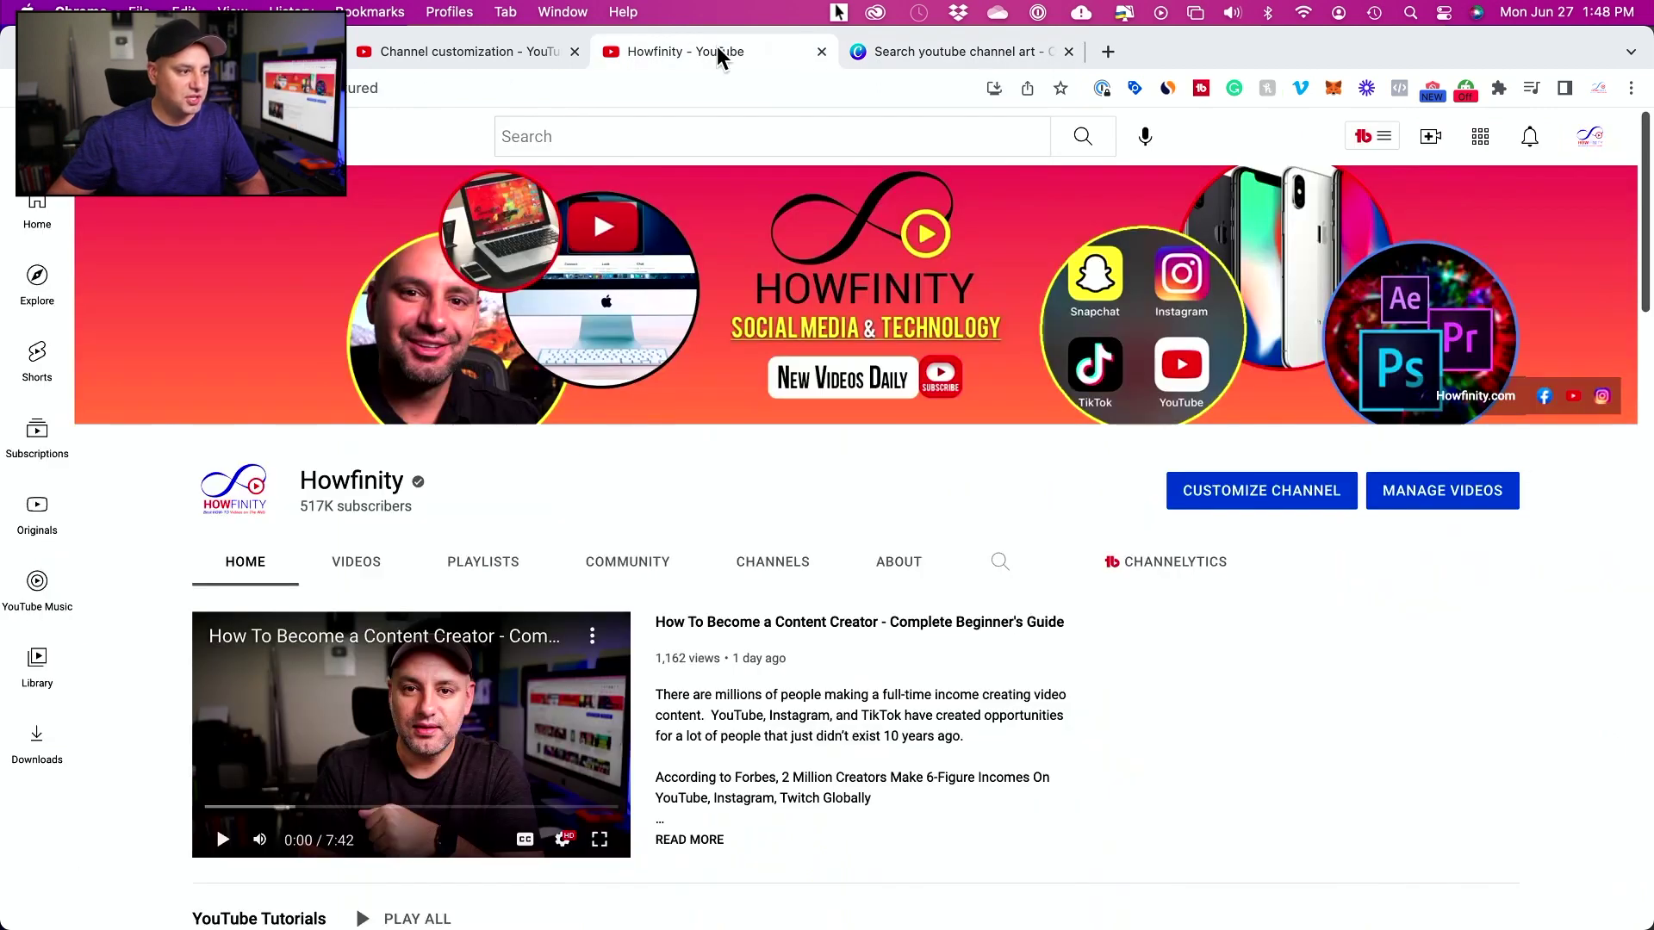
{"action": "left_click", "coordinate": [469, 52]}
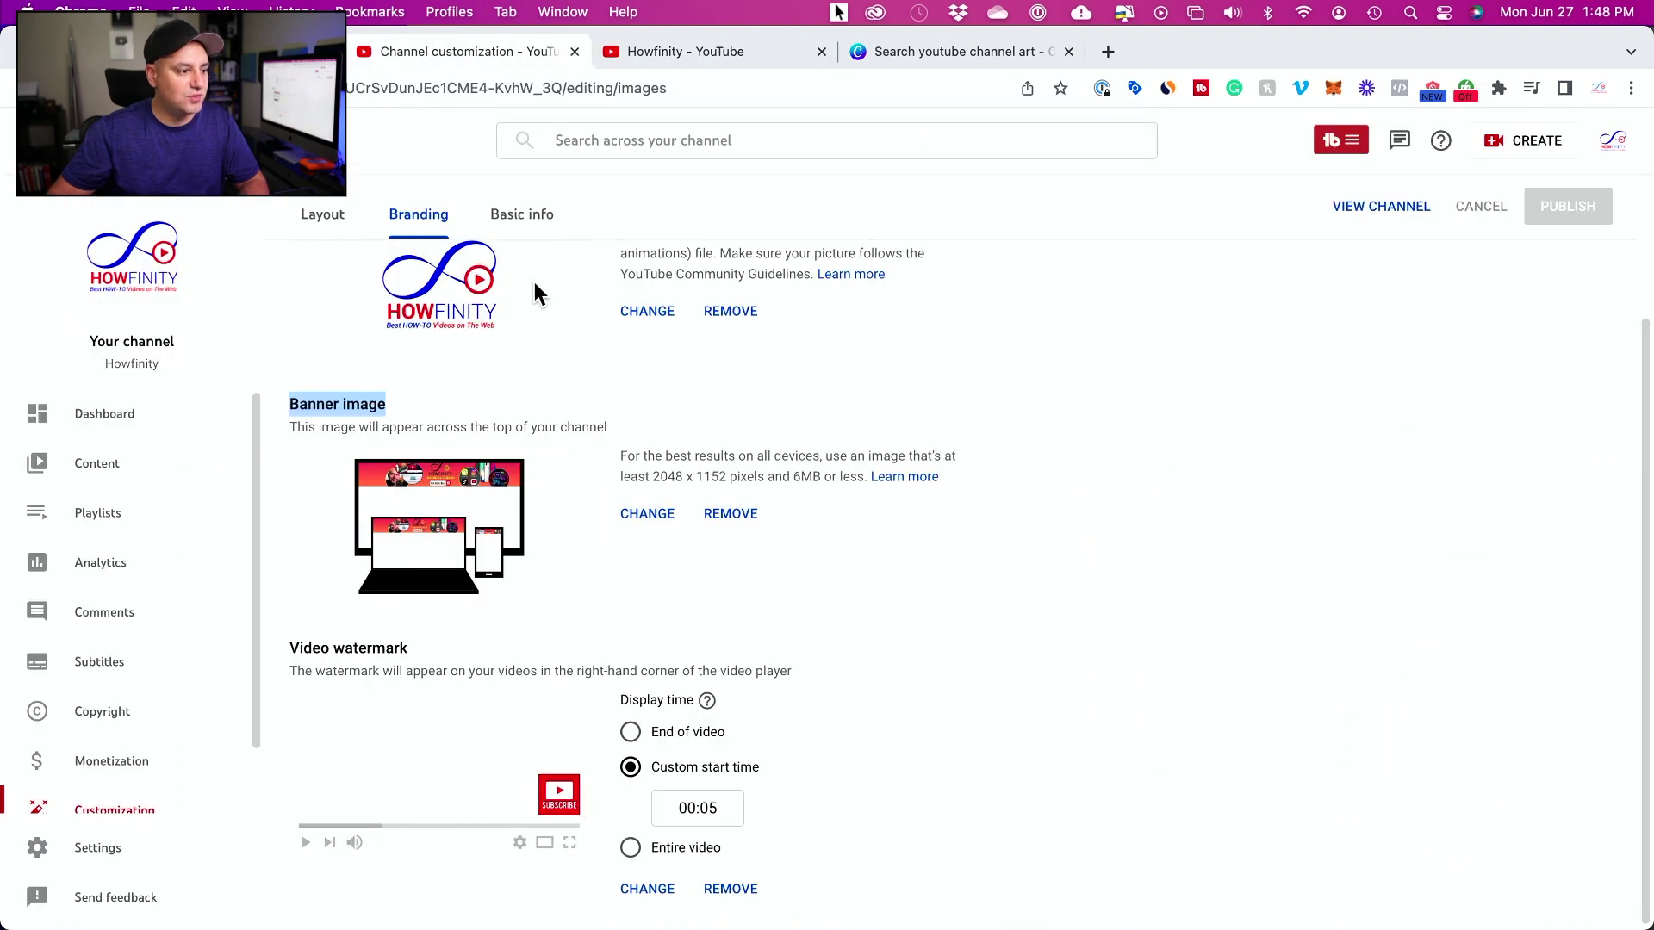
{"action": "left_click", "coordinate": [649, 517]}
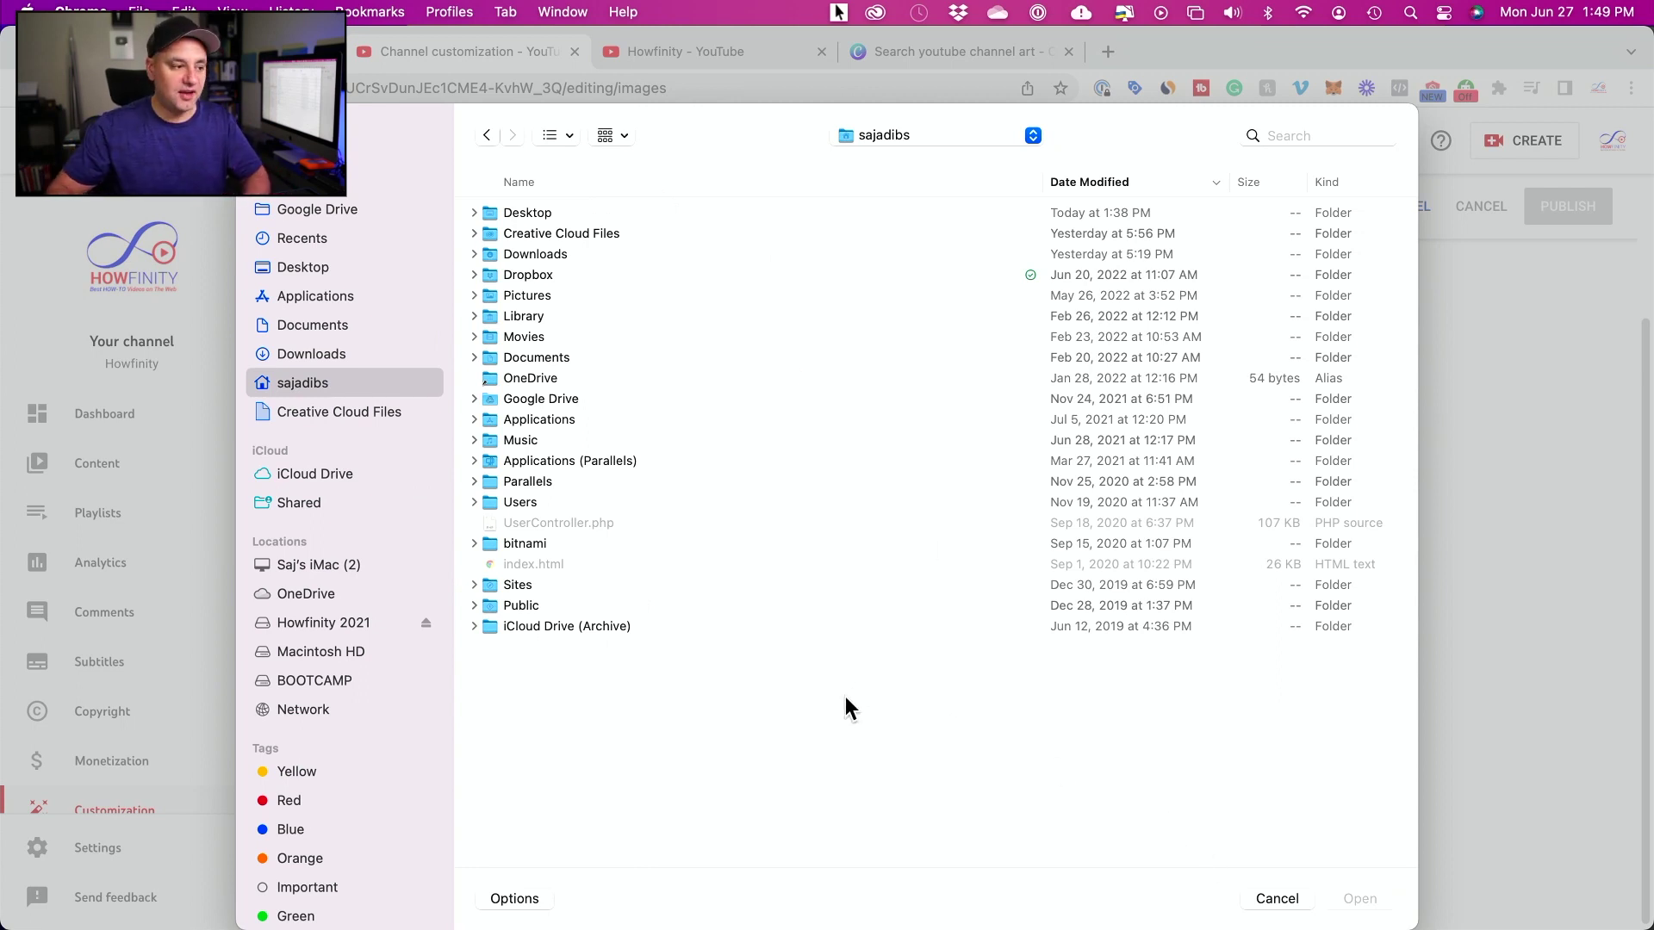
{"action": "left_click", "coordinate": [1305, 904]}
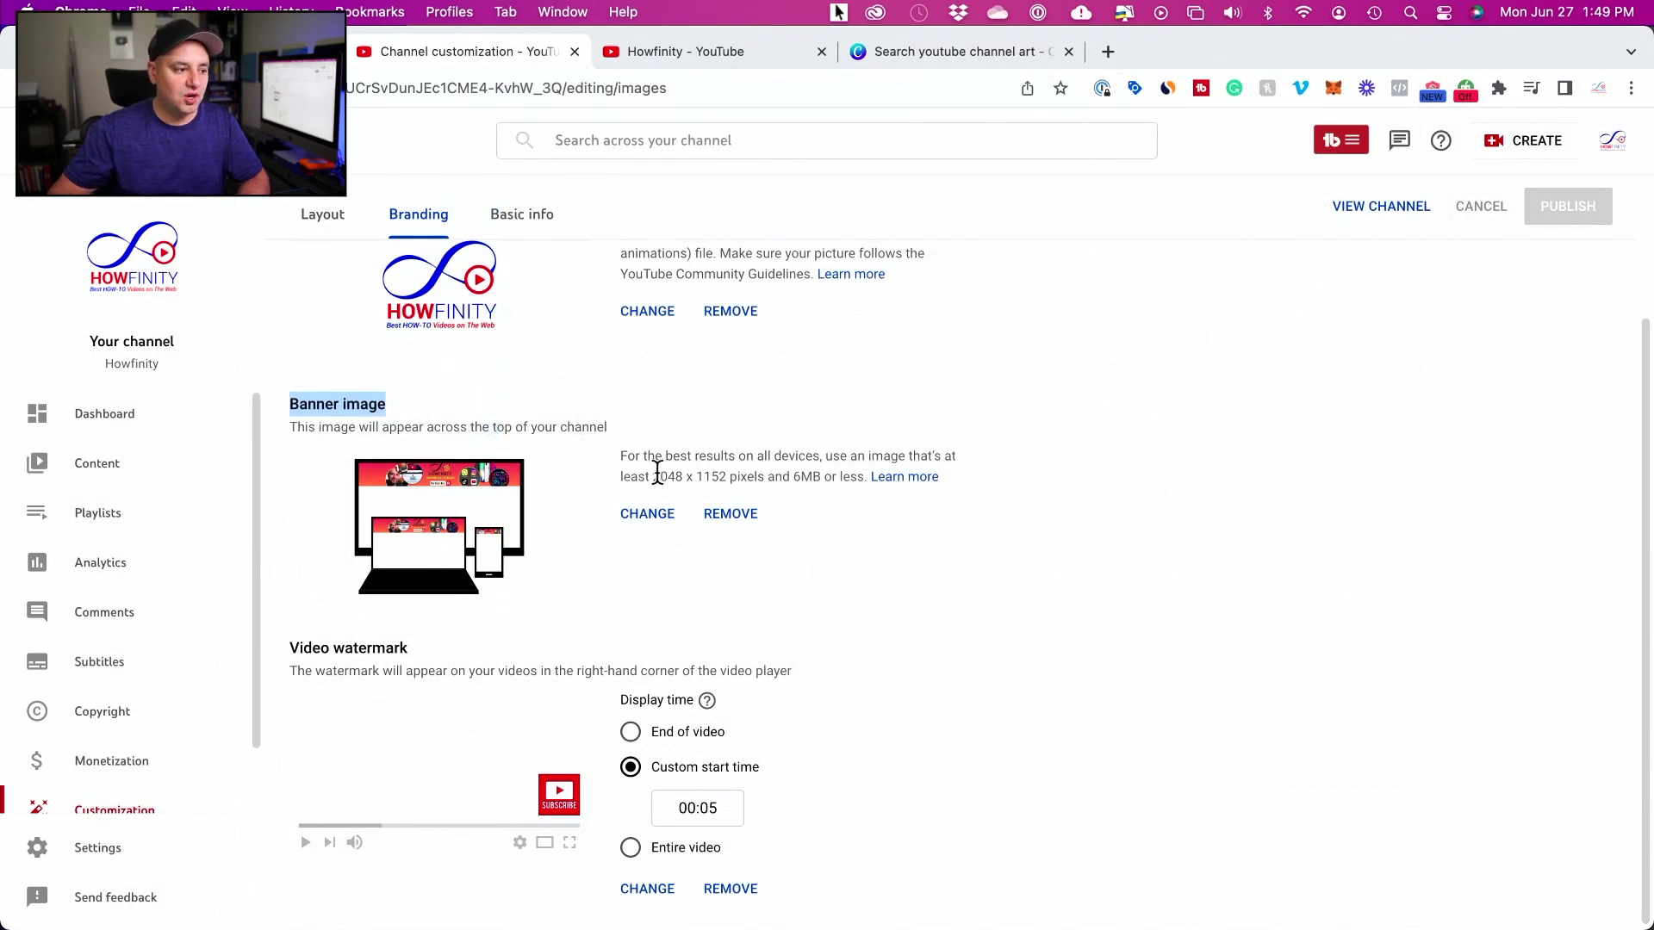
Highlight the recommended 2048 x 1152 pixel banner size and review the Branding settings.
{"action": "left_click_drag", "start_coordinate": [654, 476], "coordinate": [763, 477]}
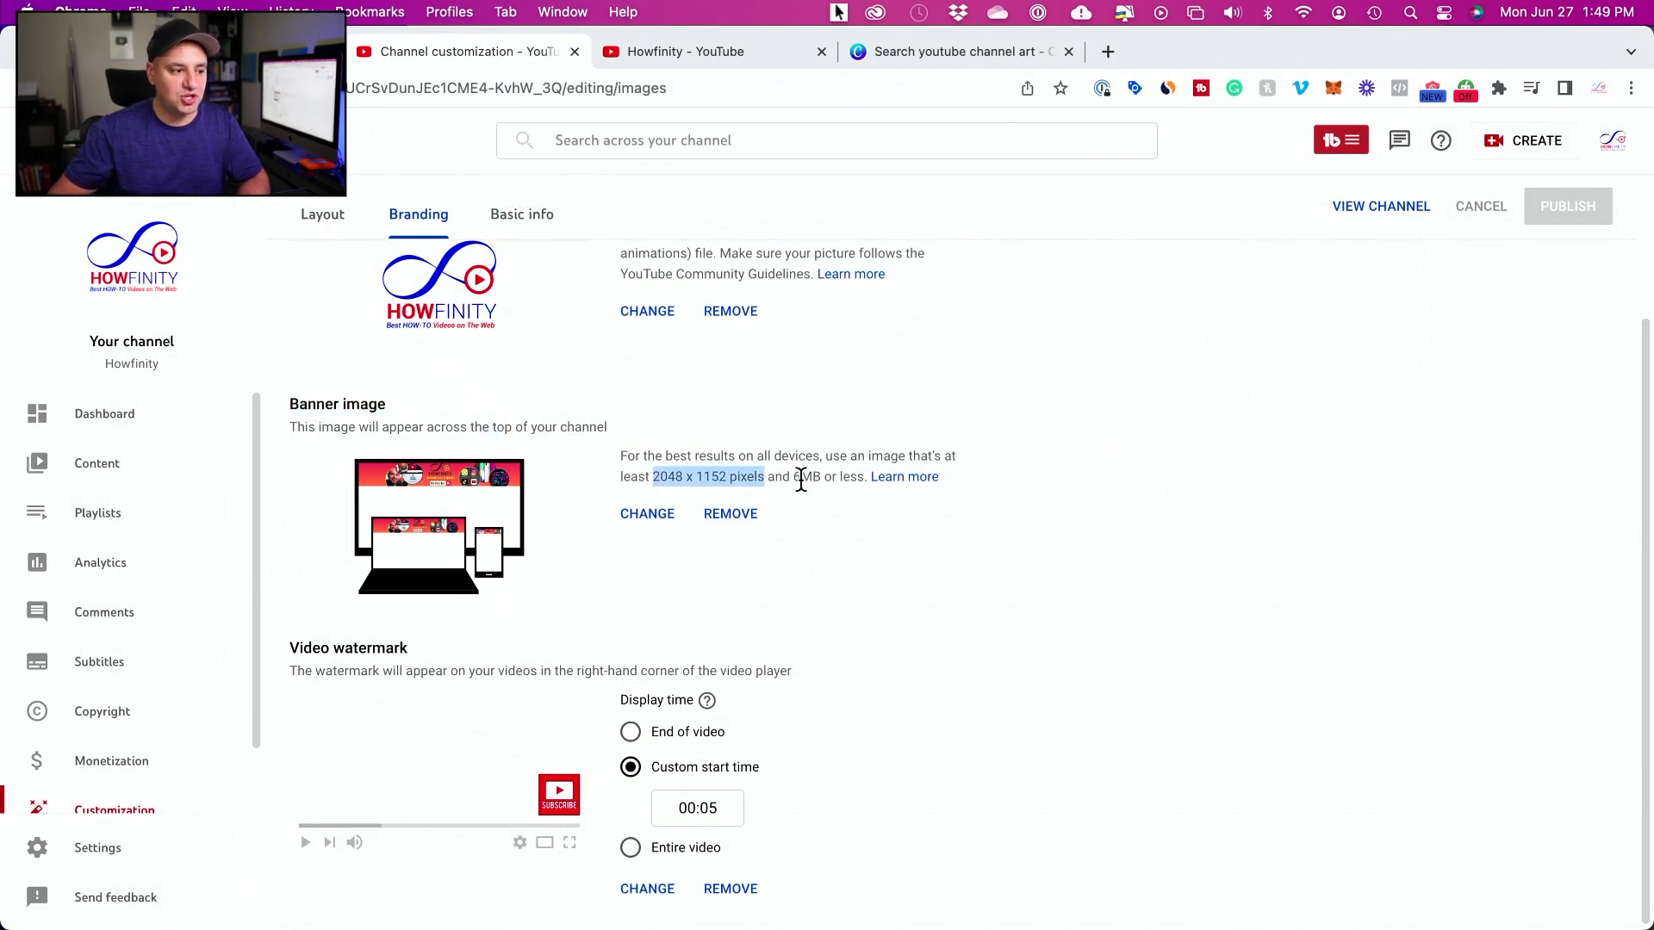
{"action": "left_click", "coordinate": [819, 480]}
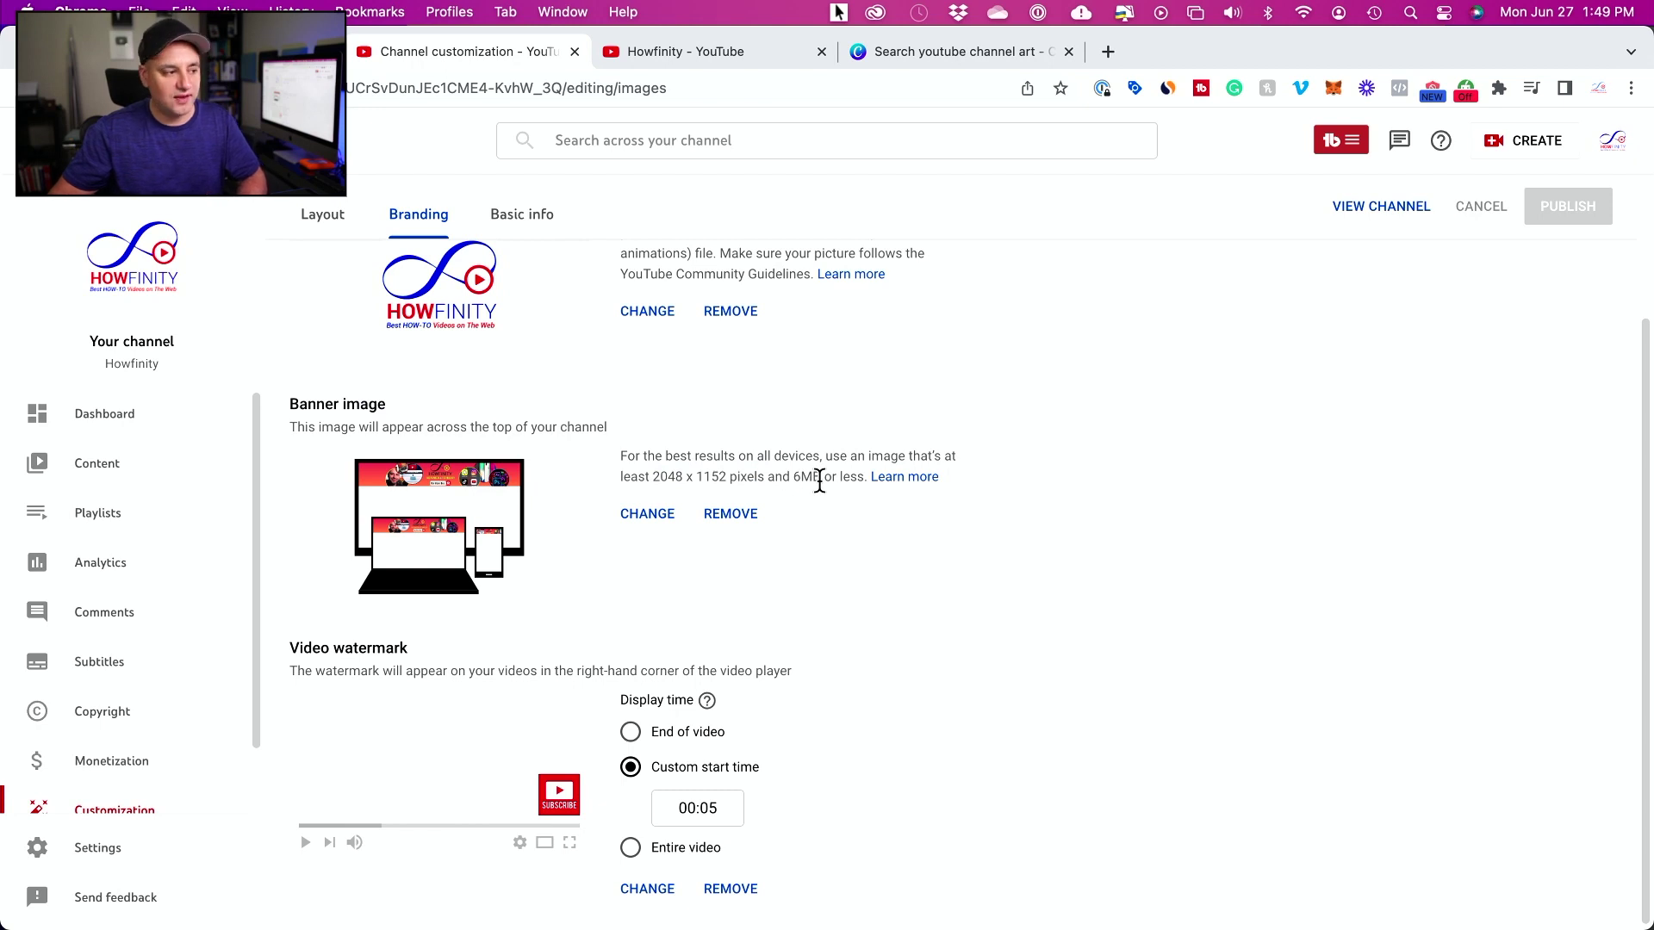
{"action": "scroll", "coordinate": [819, 479], "scroll_direction": "up", "scroll_amount": 2}
{"action": "scroll", "coordinate": [819, 492], "scroll_direction": "up", "scroll_amount": 1}
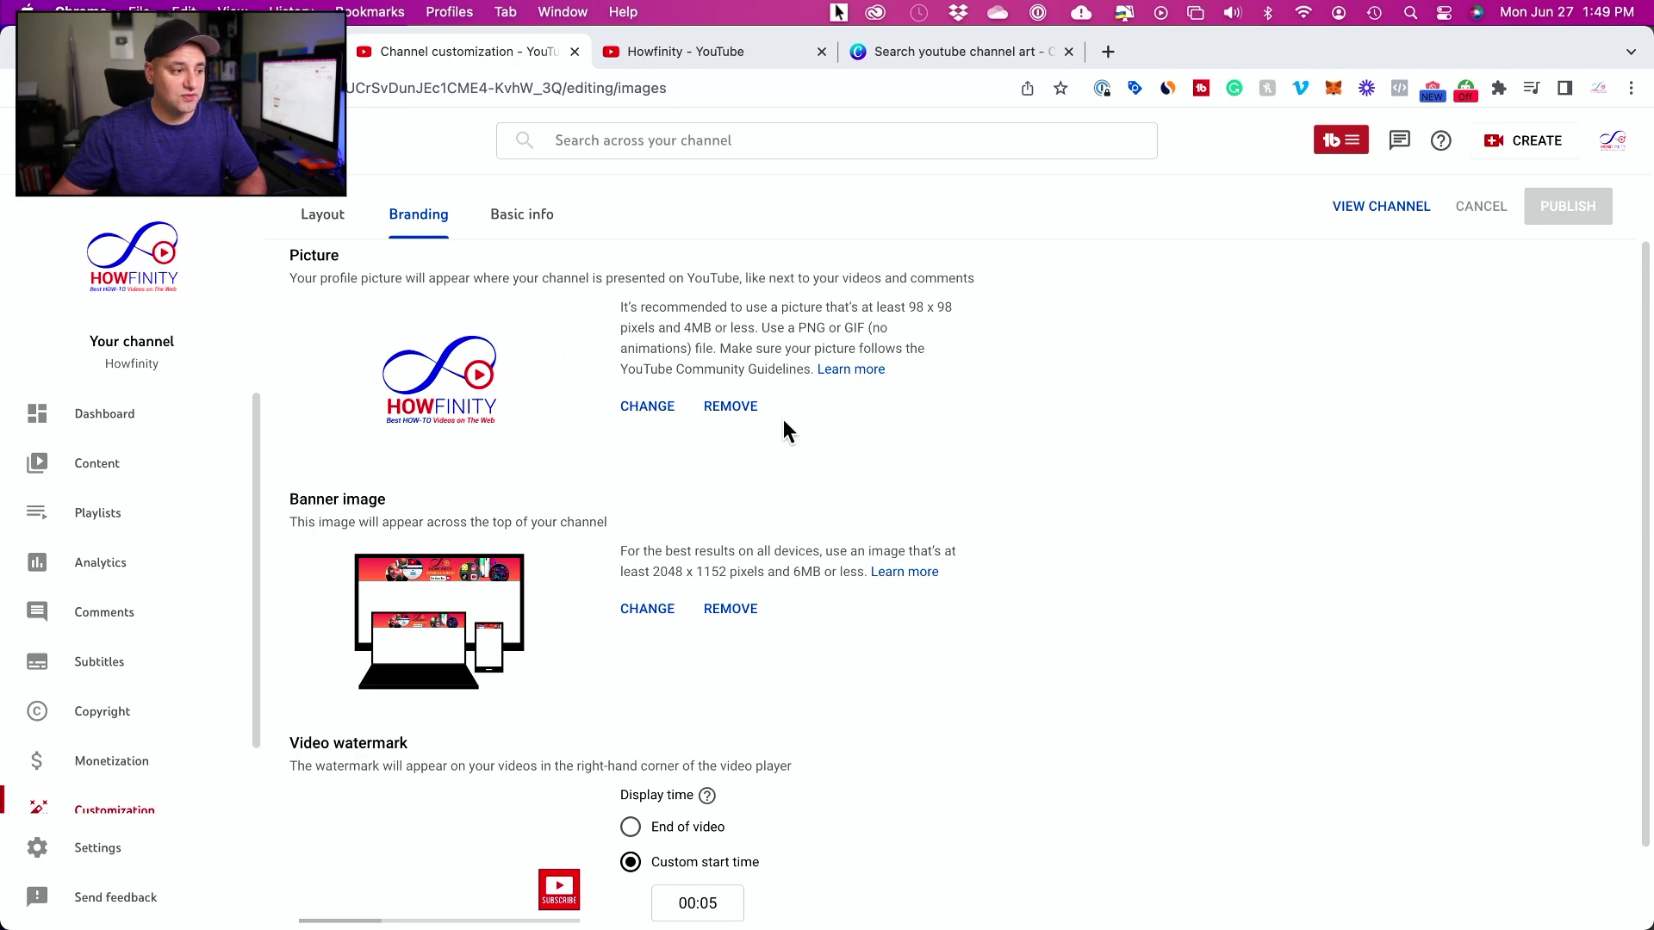
{"action": "scroll", "coordinate": [783, 421], "scroll_direction": "down", "scroll_amount": 3}
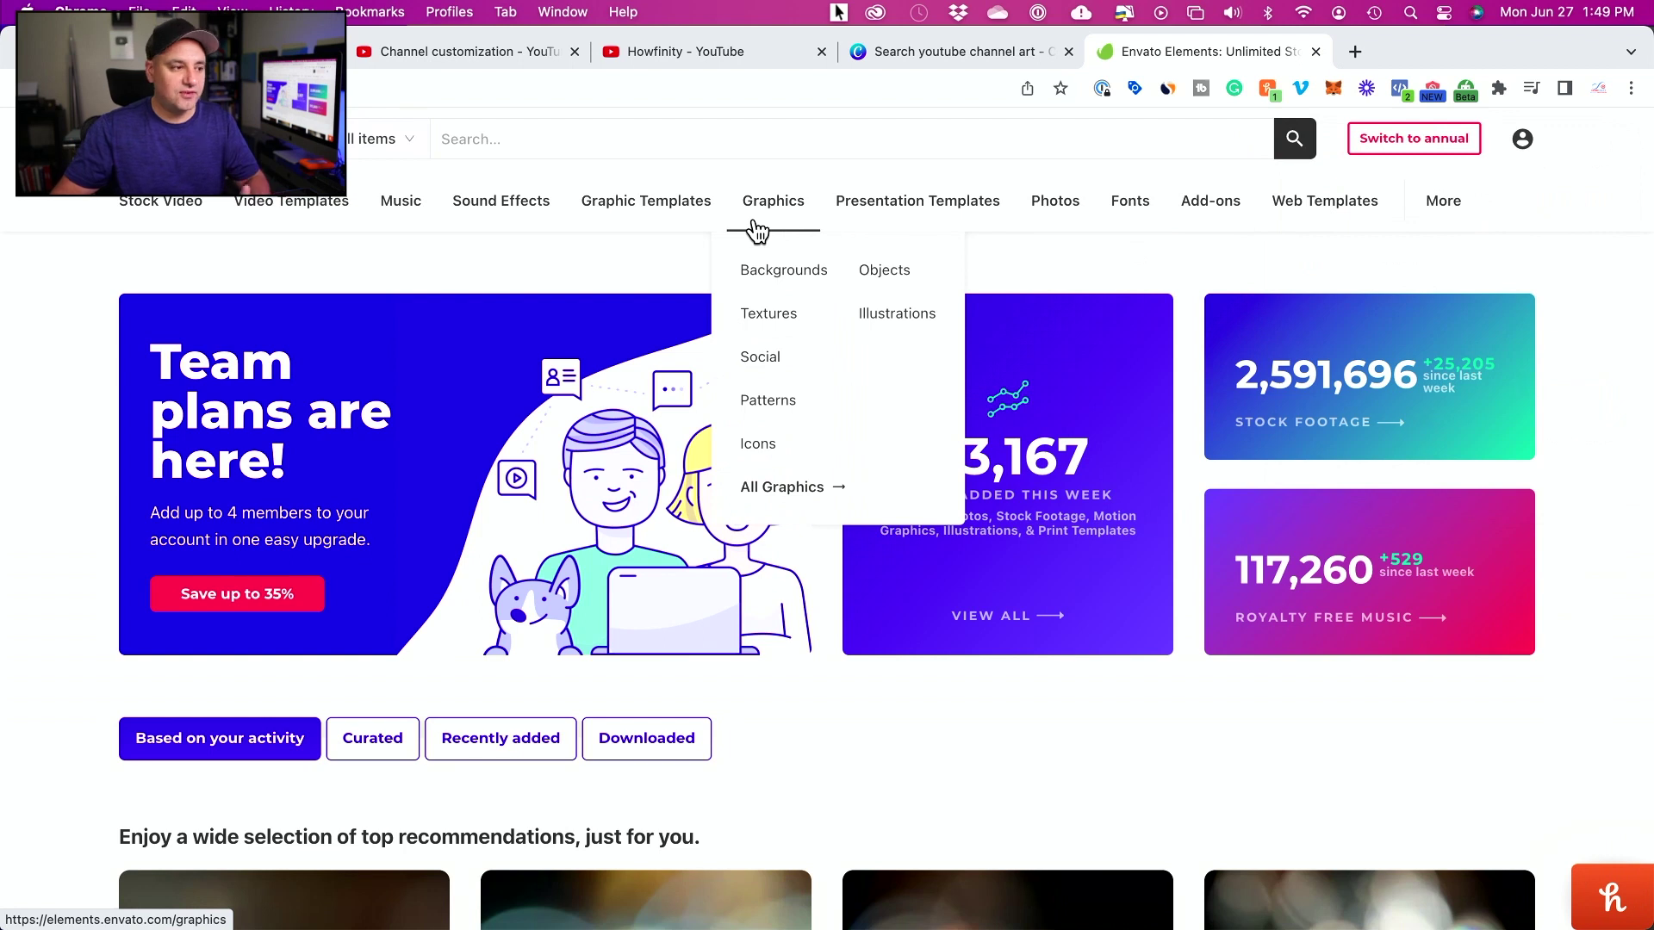
Scroll the Envato Elements 'youtube subscribe icon' results down to the subscribe button graphics.
{"action": "mouse_move", "coordinate": [658, 218]}
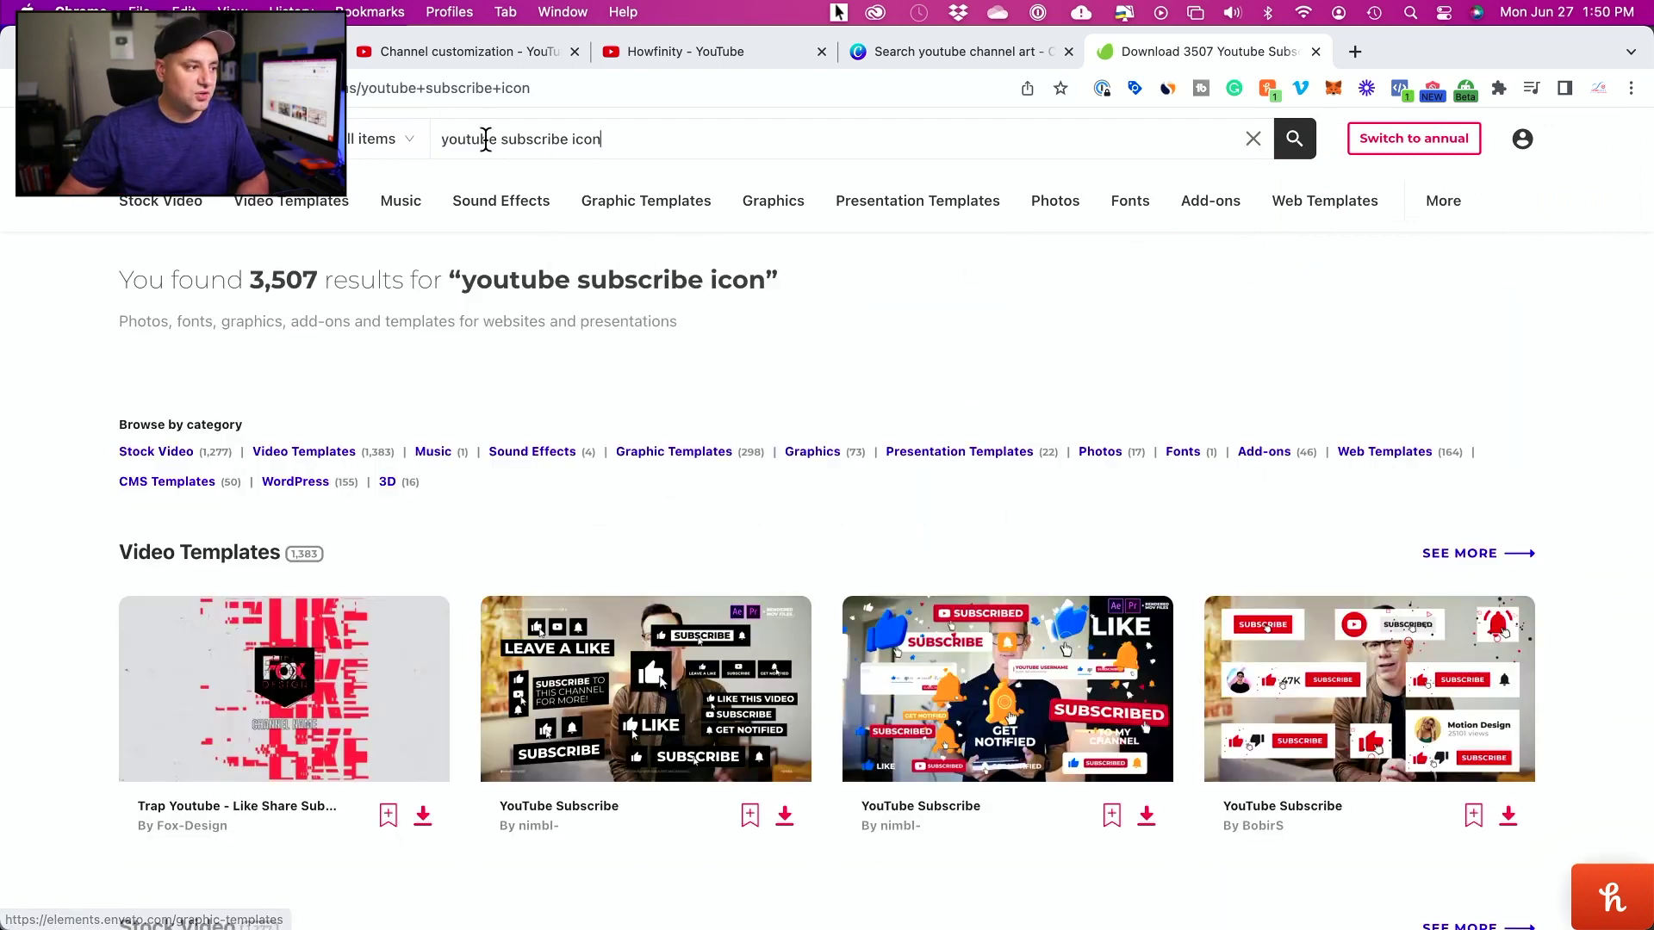
{"action": "scroll", "coordinate": [1092, 343], "scroll_direction": "down", "scroll_amount": 5}
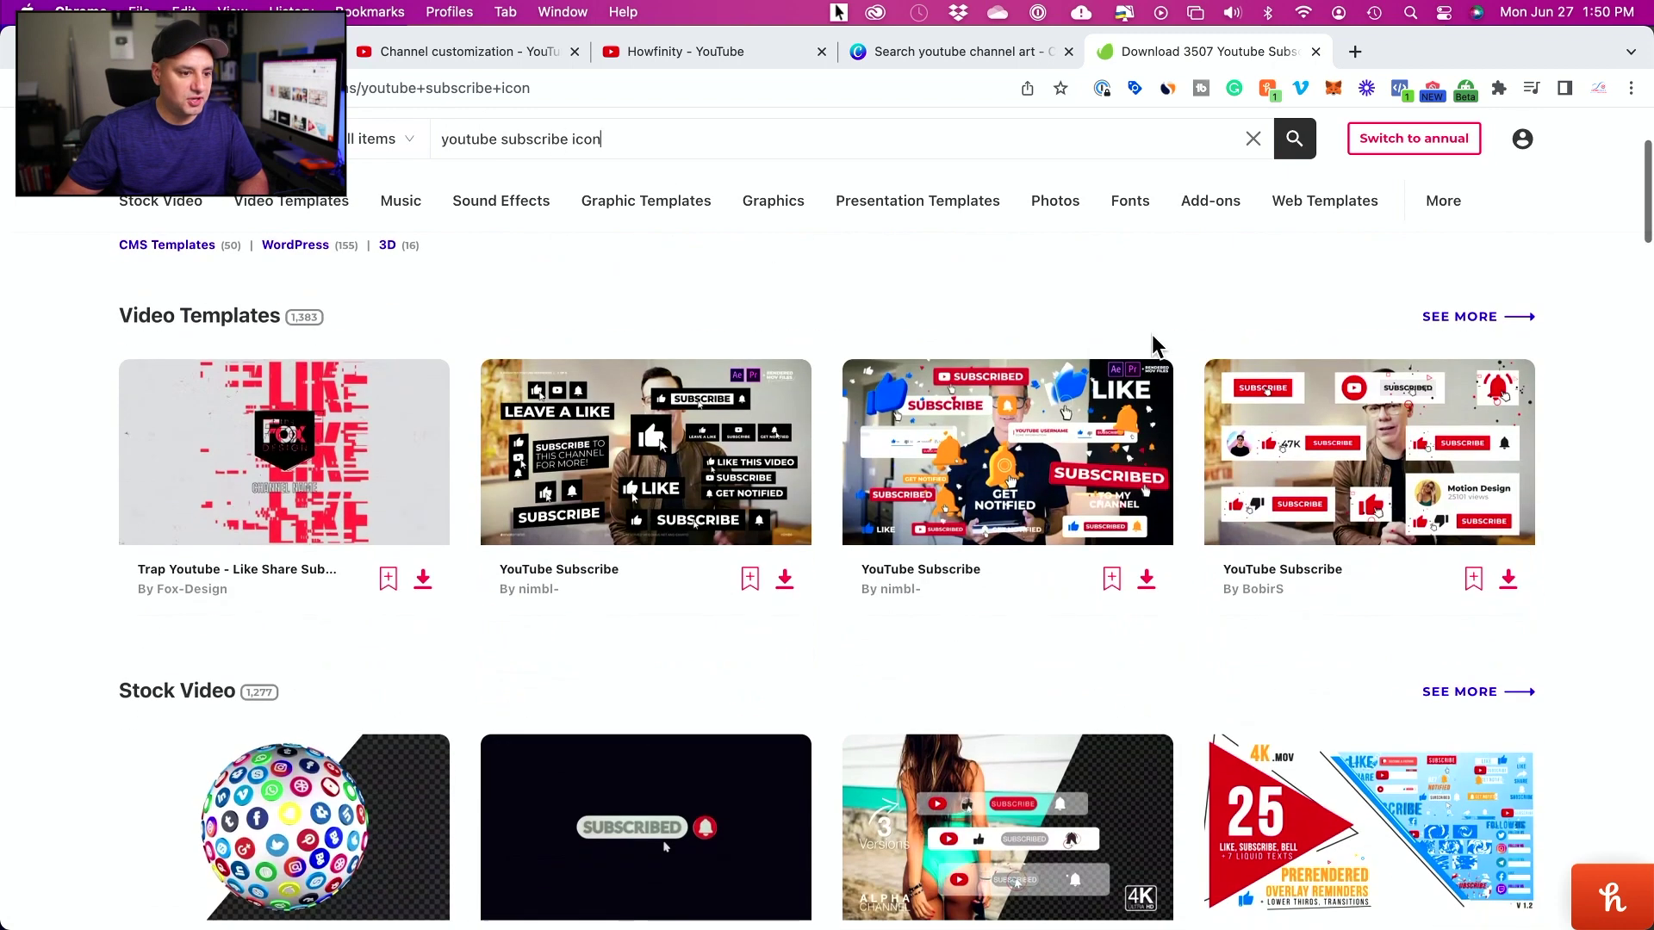
{"action": "scroll", "coordinate": [1595, 473], "scroll_direction": "down", "scroll_amount": 1}
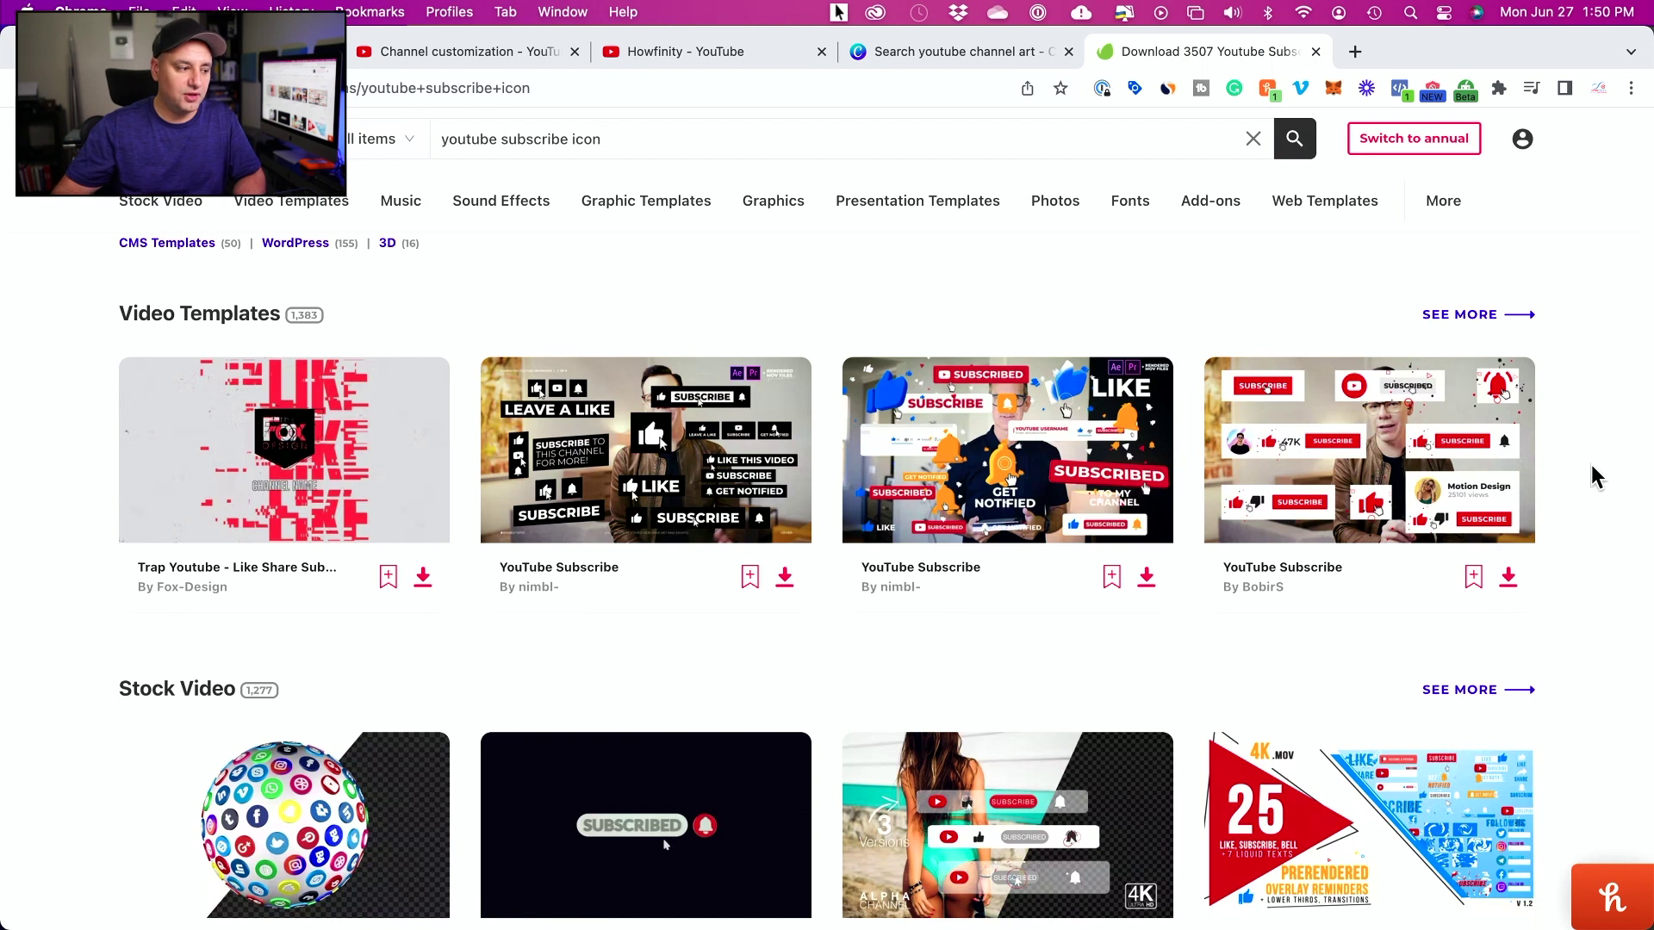
{"action": "scroll", "coordinate": [1058, 577], "scroll_direction": "down", "scroll_amount": 10}
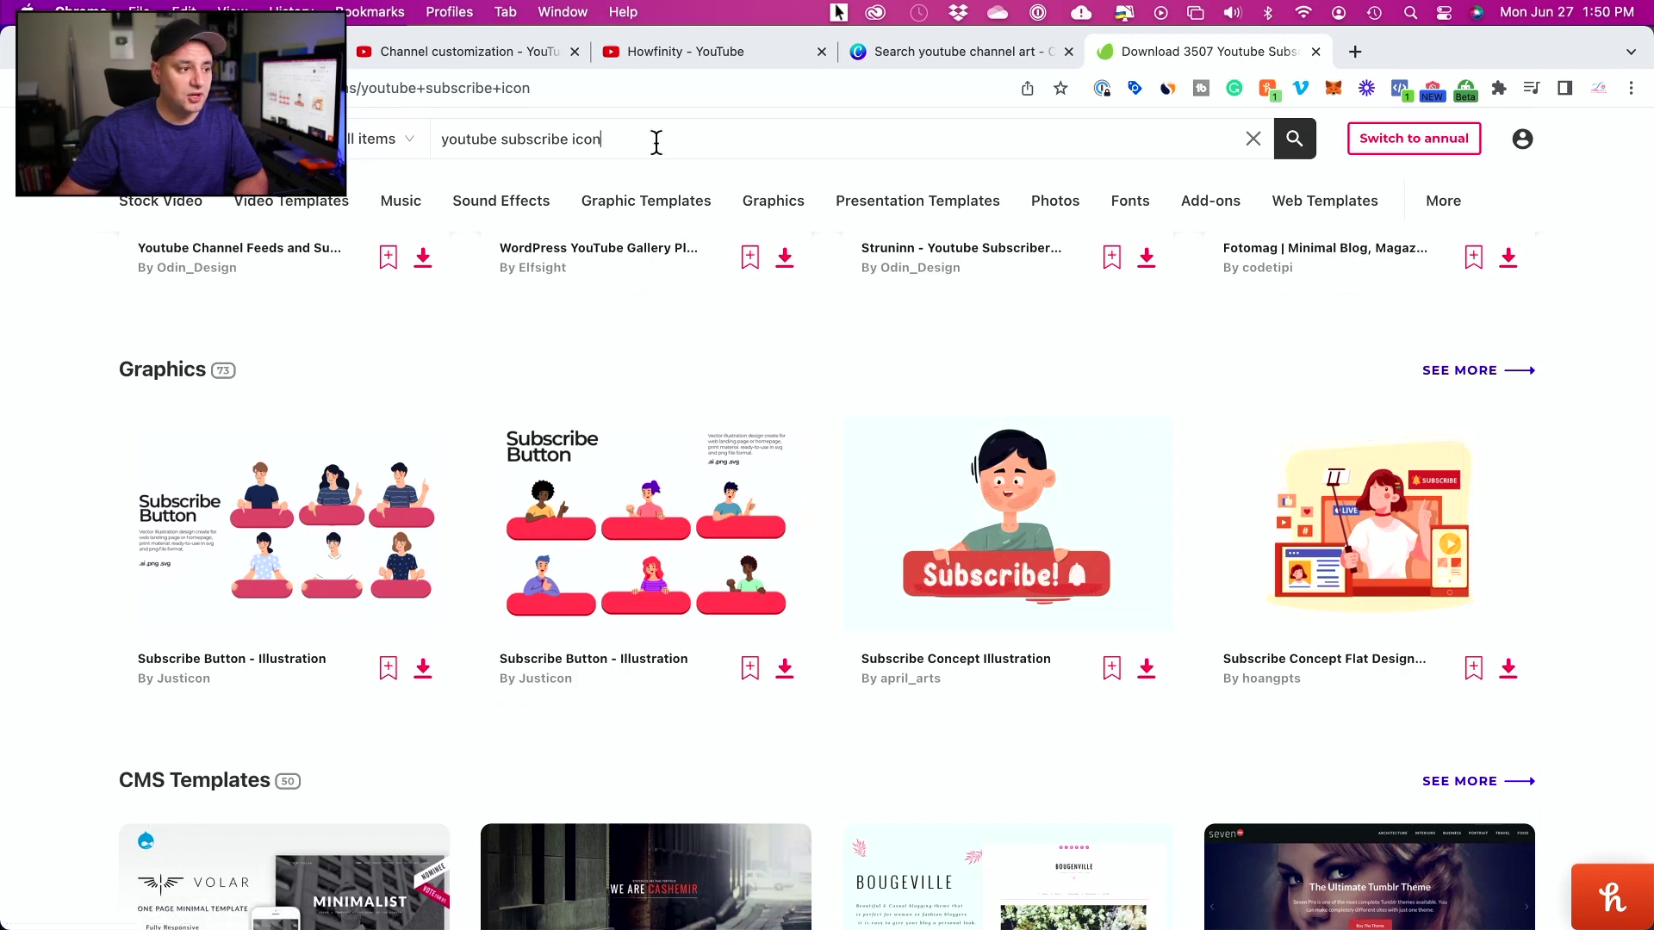
{"action": "mouse_move", "coordinate": [664, 207]}
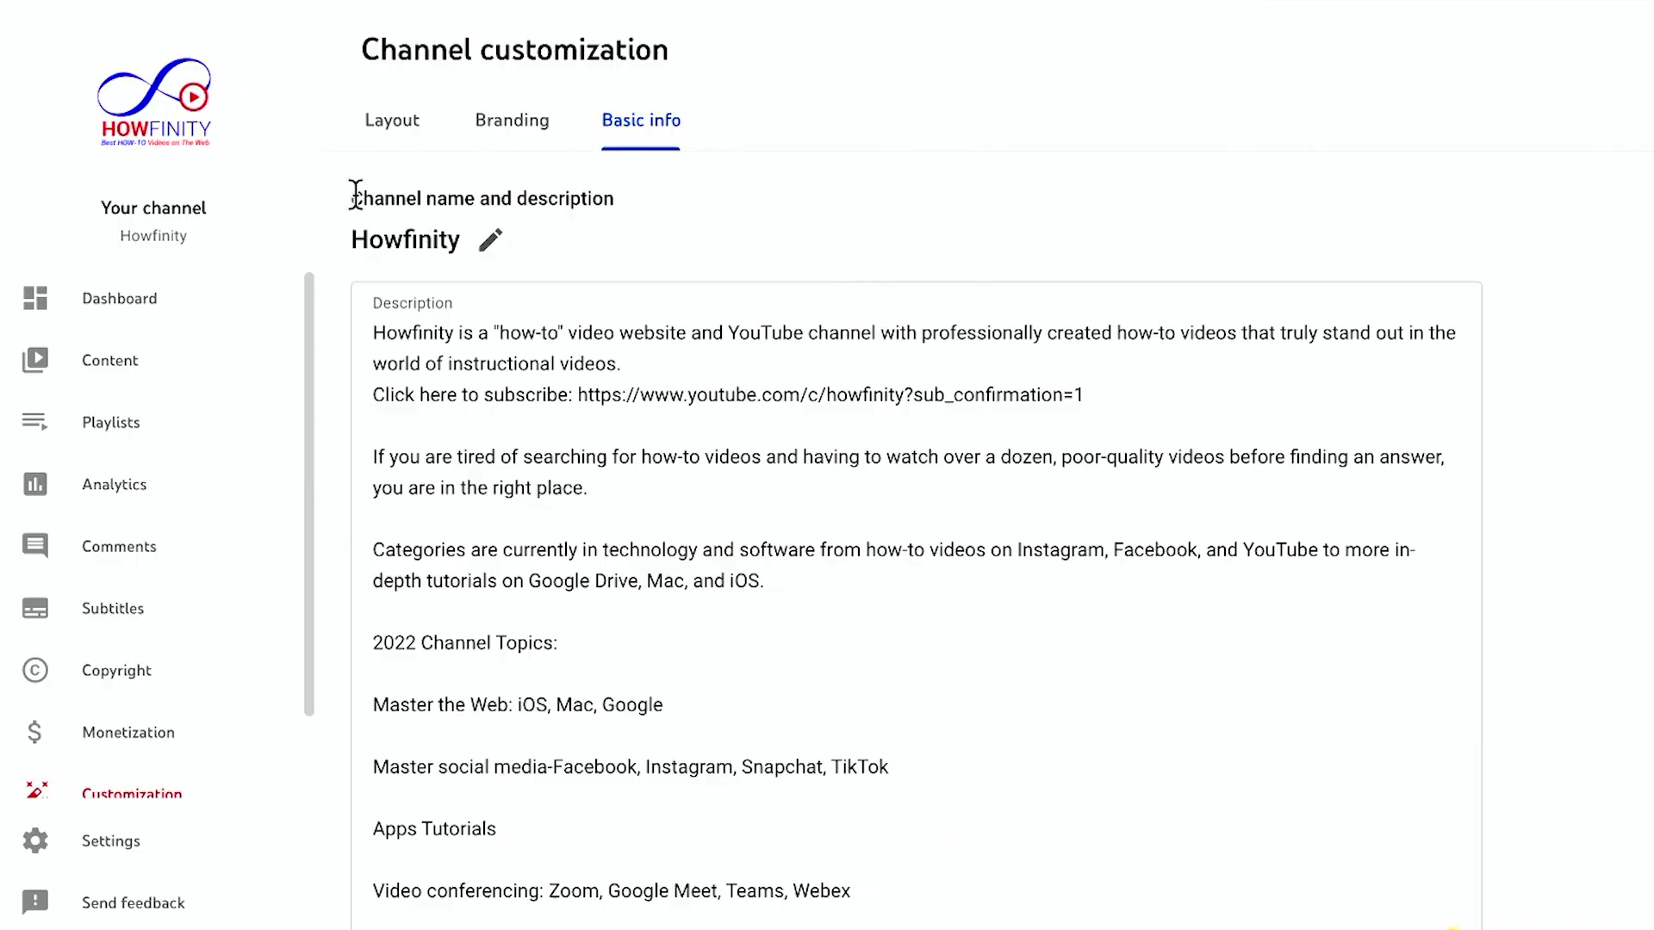
{"action": "left_click_drag", "start_coordinate": [355, 194], "coordinate": [475, 196]}
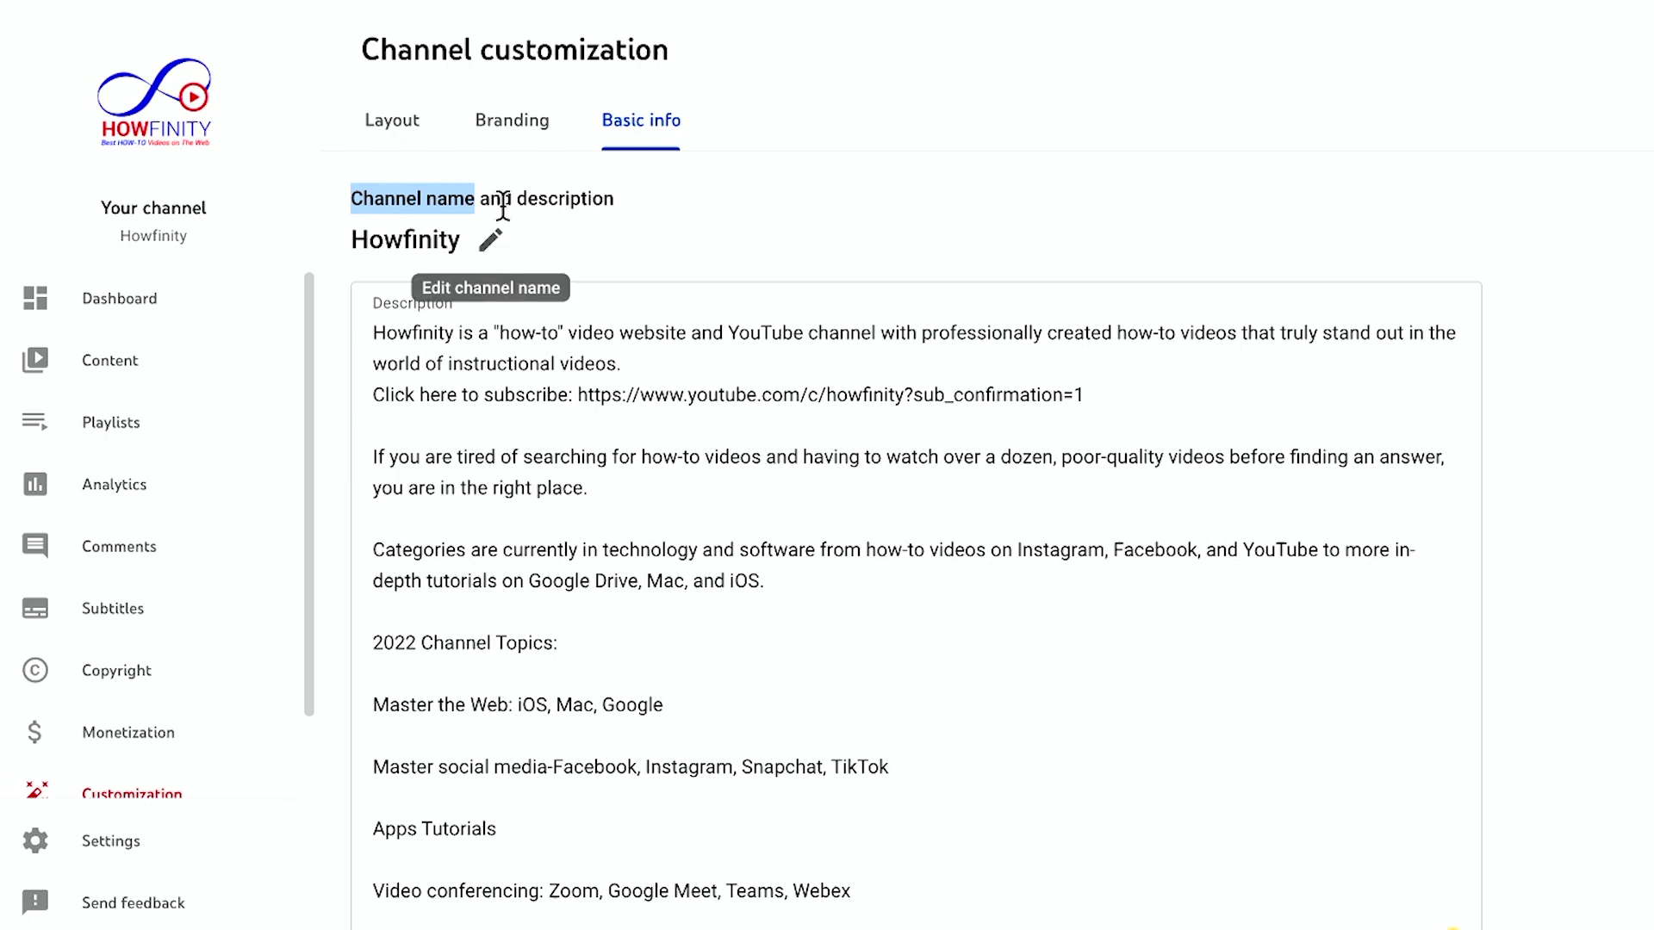
{"action": "left_click_drag", "start_coordinate": [516, 191], "coordinate": [650, 184]}
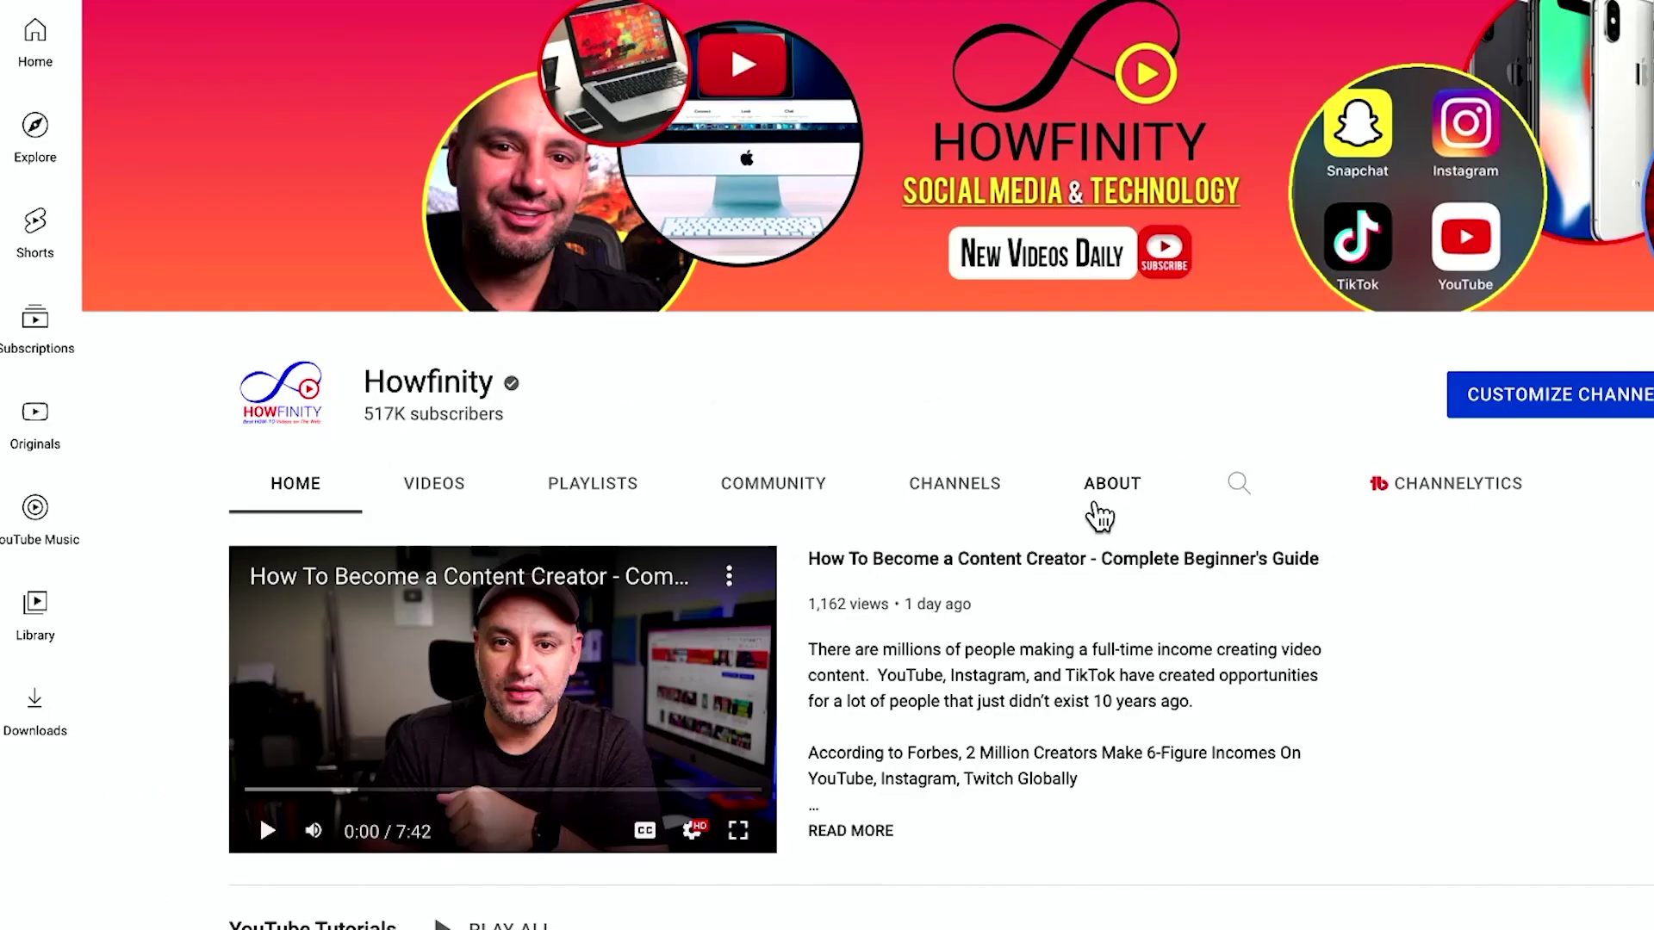
Show the Howfinity About tab and scroll down to its Details and Links sections.
{"action": "left_click", "coordinate": [1113, 493]}
{"action": "scroll", "coordinate": [1119, 494], "scroll_direction": "down", "scroll_amount": 3}
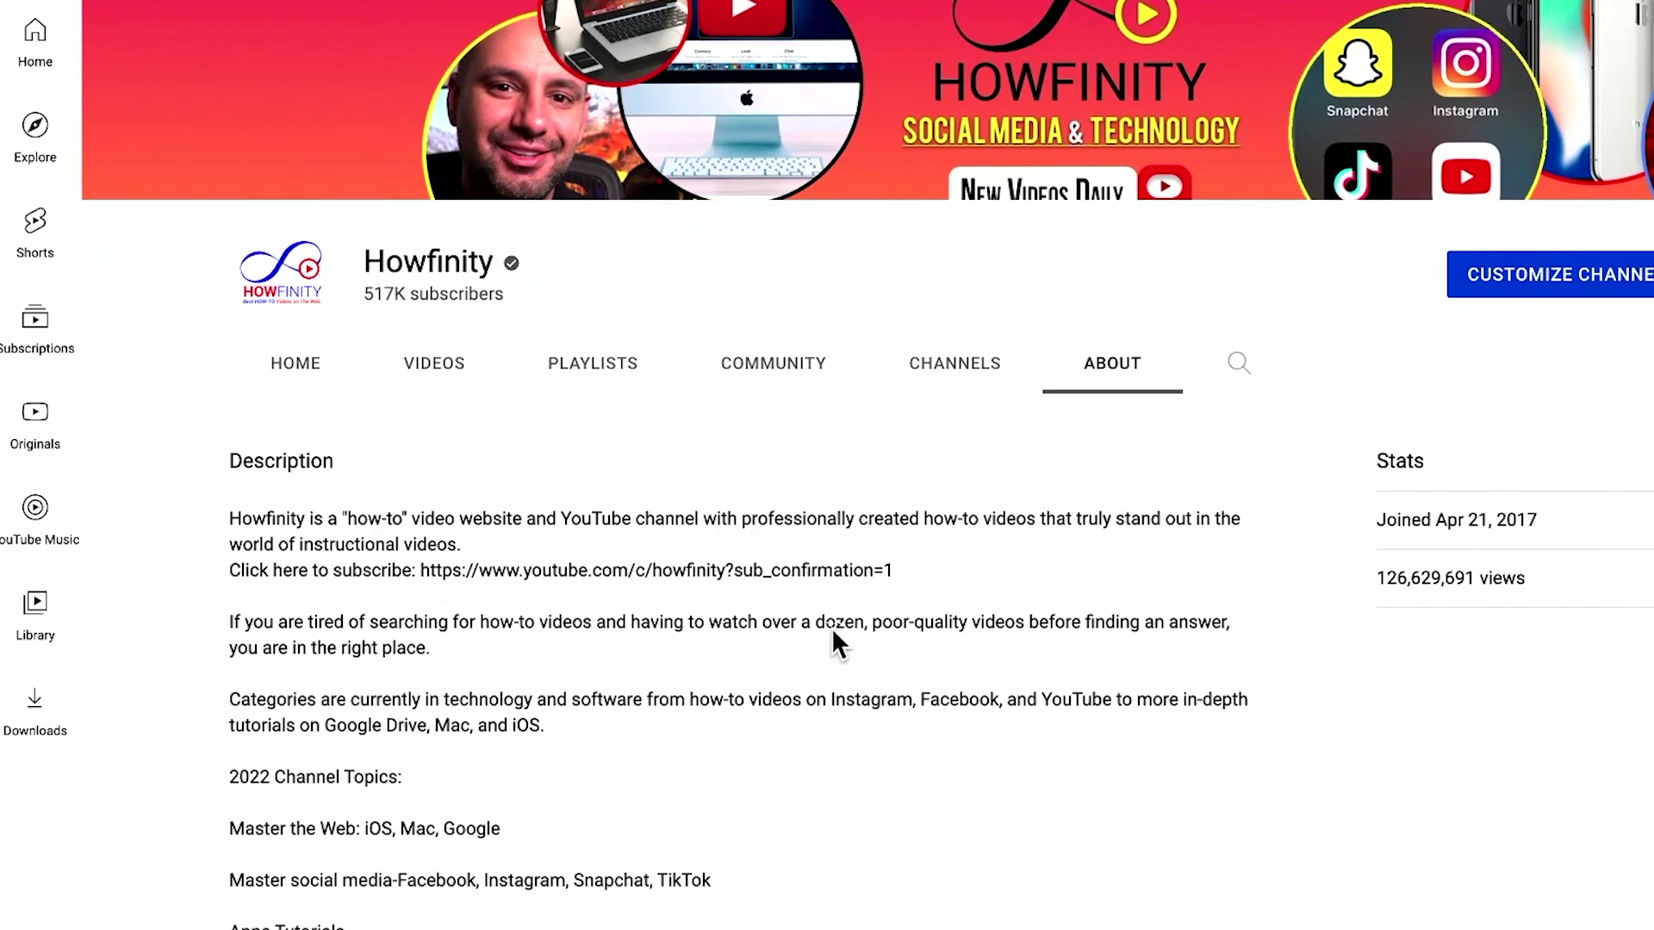
{"action": "scroll", "coordinate": [758, 568], "scroll_direction": "down", "scroll_amount": 4}
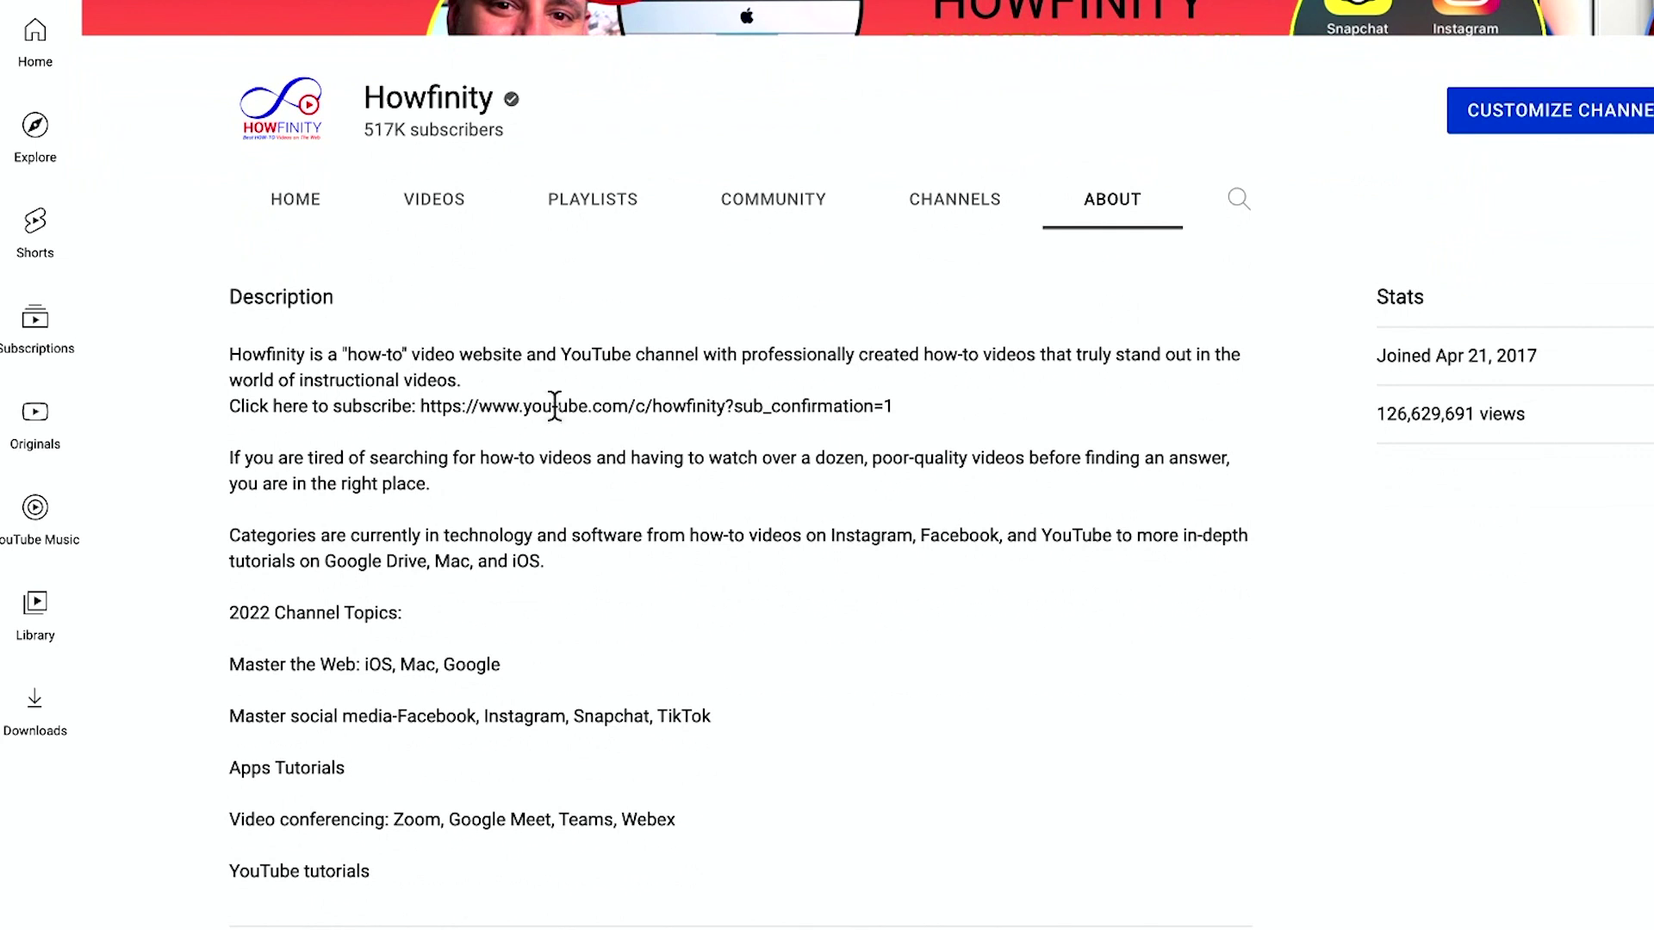
{"action": "scroll", "coordinate": [619, 468], "scroll_direction": "down", "scroll_amount": 3}
{"action": "scroll", "coordinate": [614, 504], "scroll_direction": "down", "scroll_amount": 1}
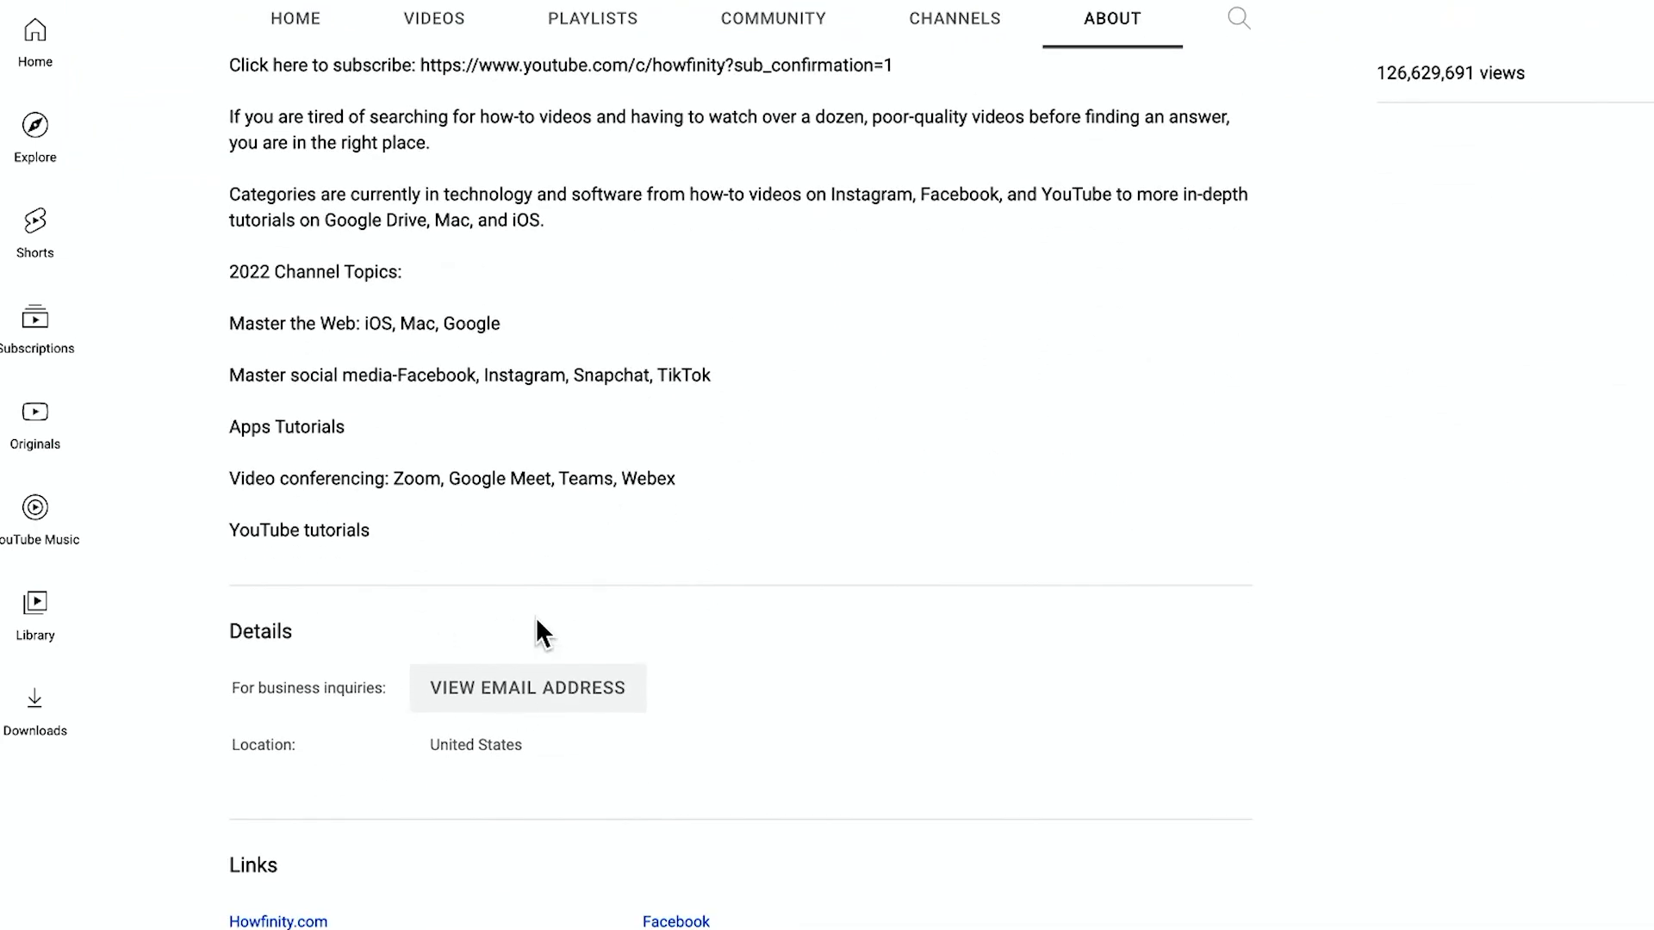
{"action": "scroll", "coordinate": [542, 635], "scroll_direction": "down", "scroll_amount": 2}
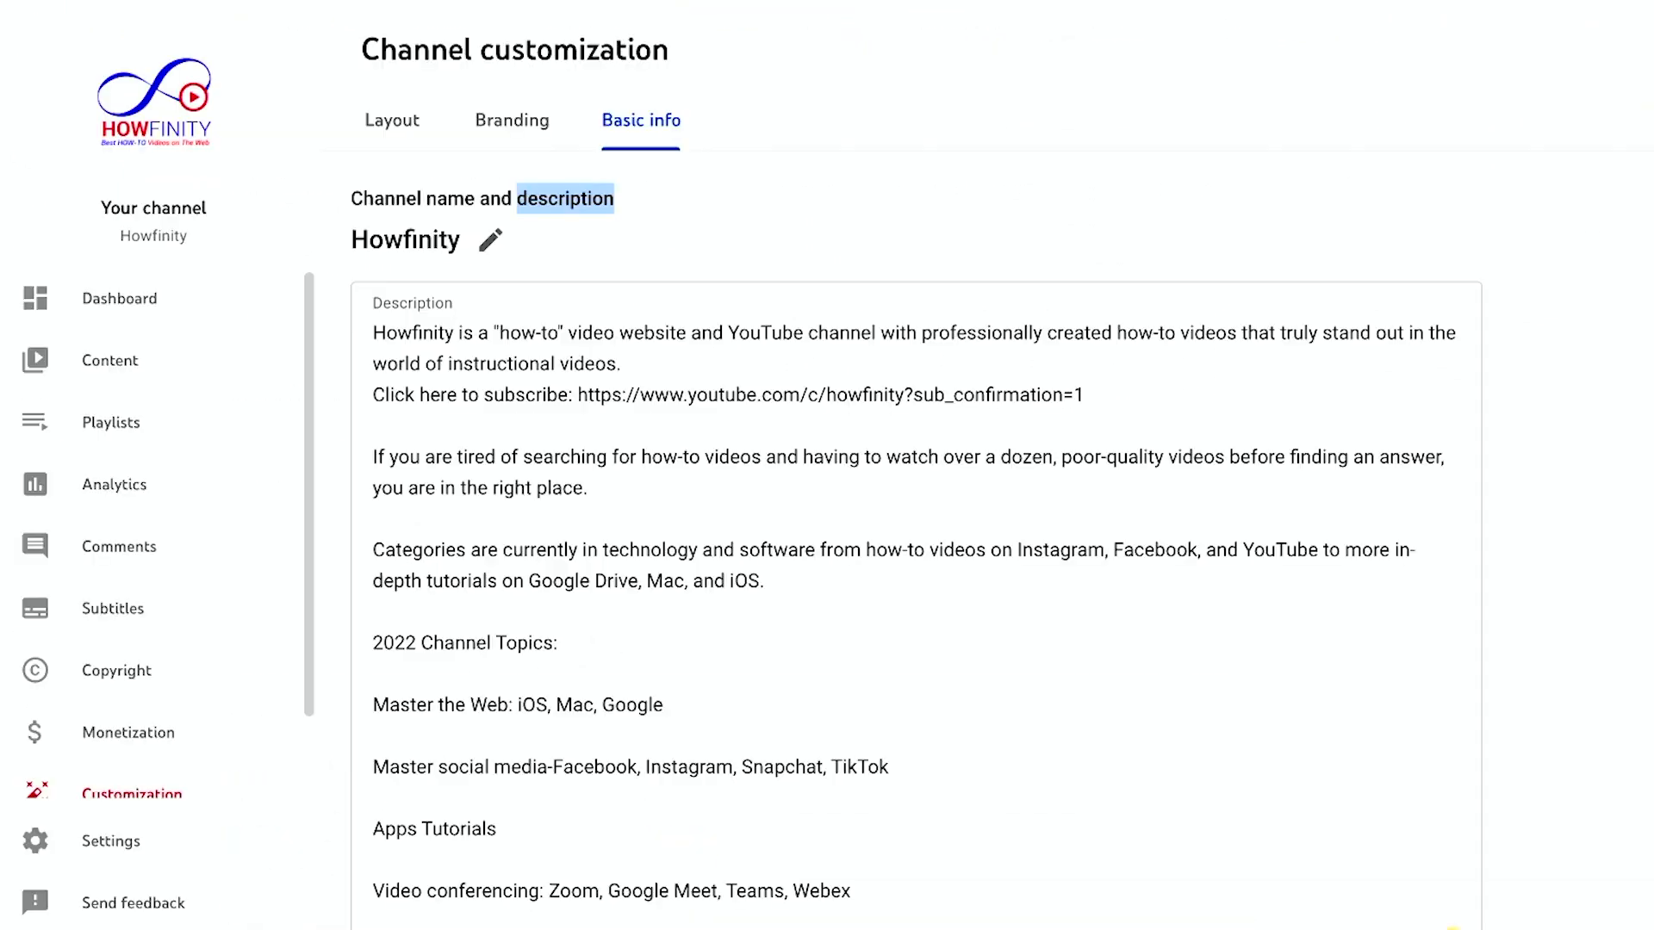
{"action": "scroll", "coordinate": [1017, 354], "scroll_direction": "down", "scroll_amount": 7}
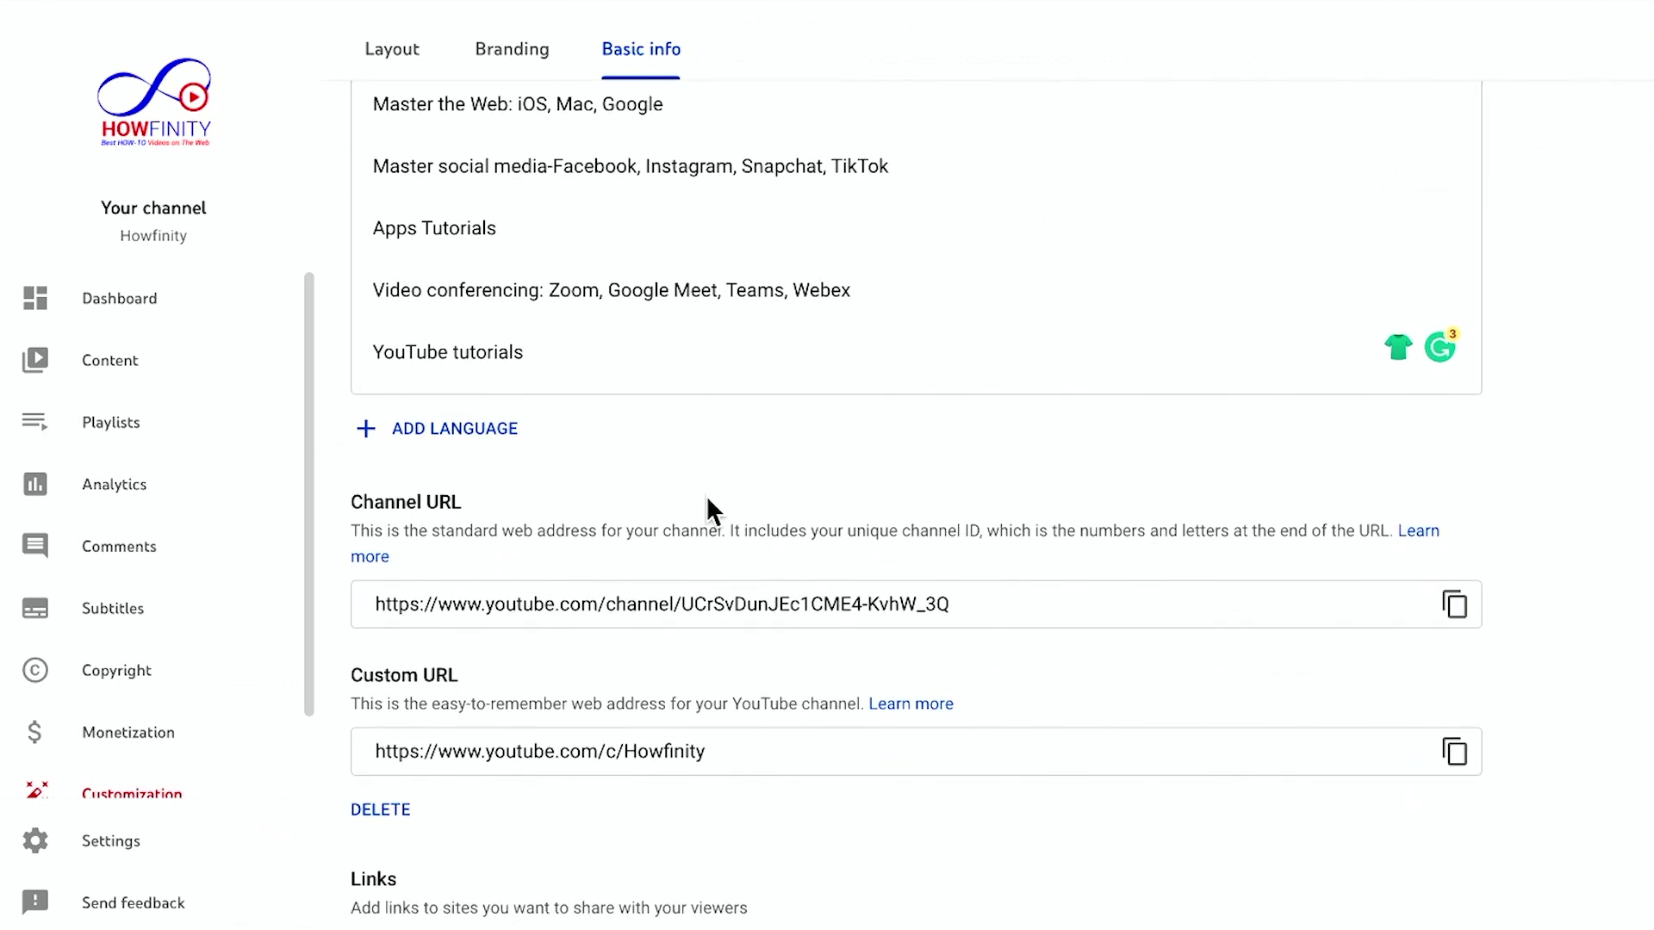
{"action": "scroll", "coordinate": [707, 500], "scroll_direction": "down", "scroll_amount": 2}
{"action": "left_click_drag", "start_coordinate": [353, 362], "coordinate": [528, 370]}
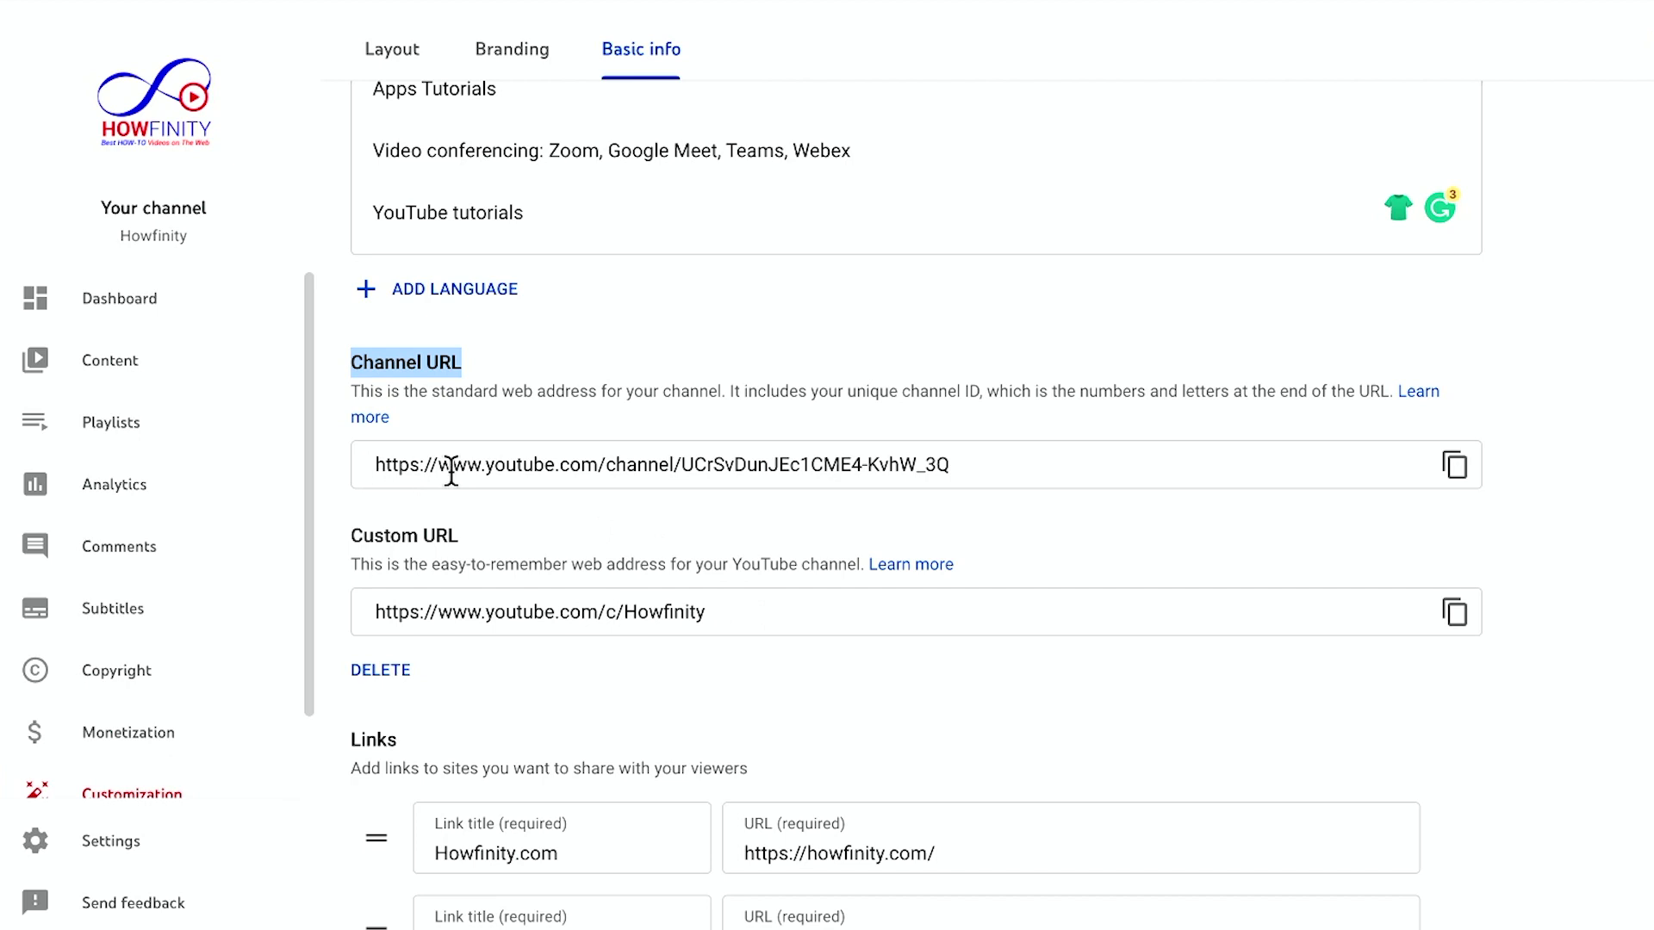
{"action": "scroll", "coordinate": [991, 465], "scroll_direction": "down", "scroll_amount": 4}
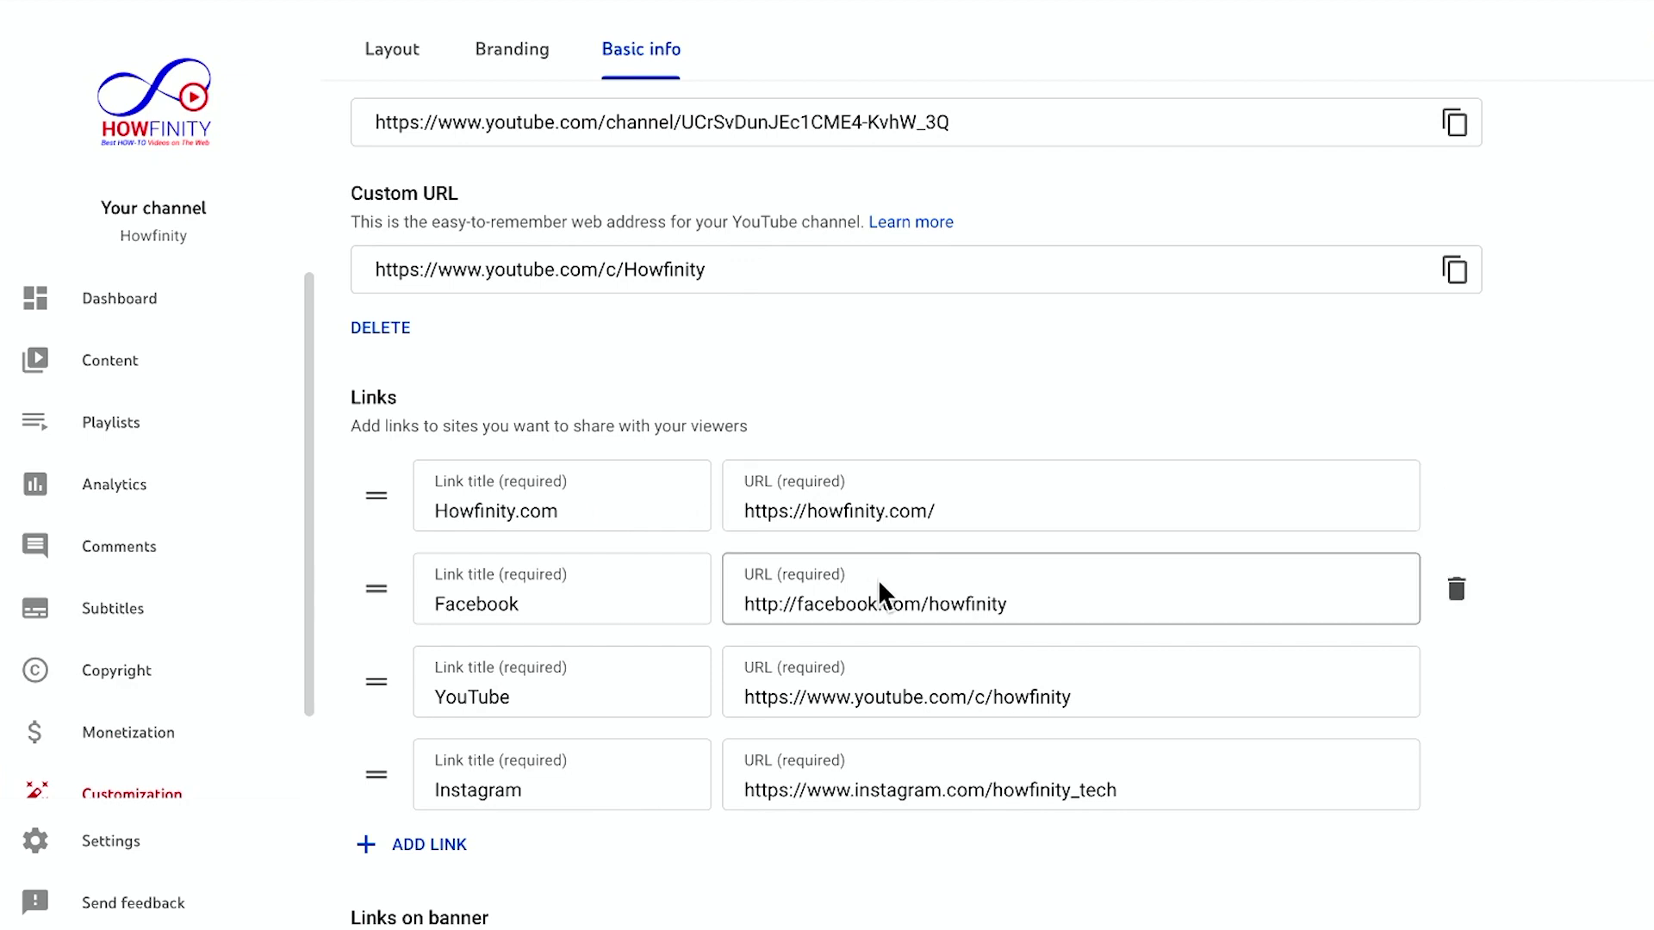
{"action": "scroll", "coordinate": [891, 675], "scroll_direction": "down", "scroll_amount": 1}
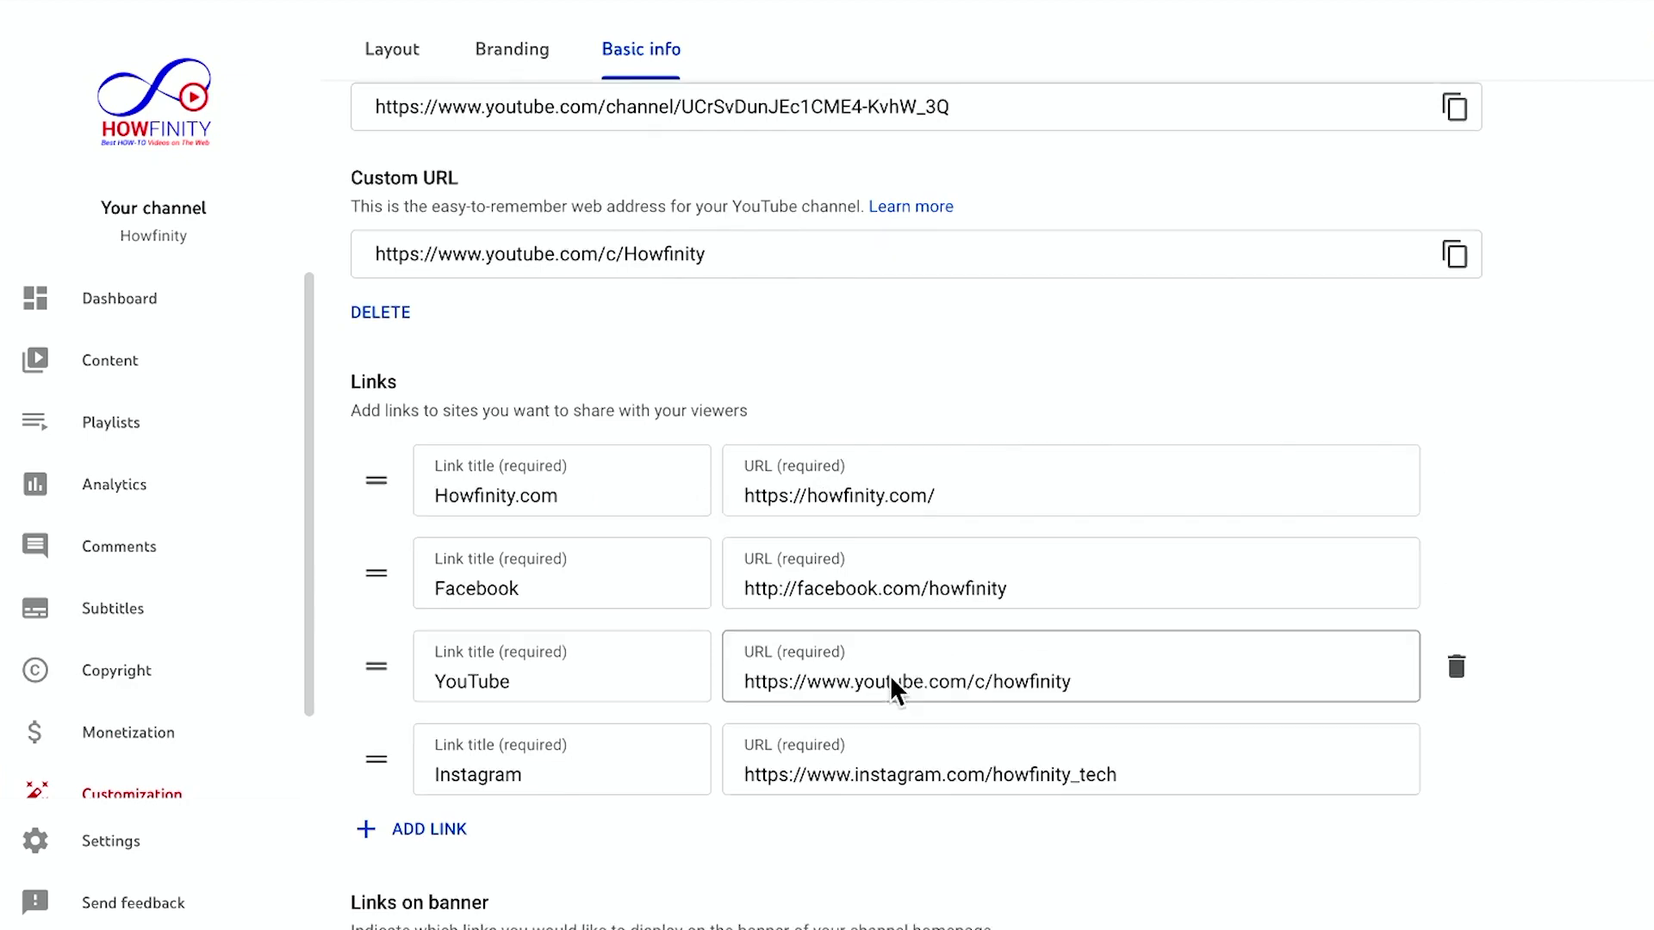
{"action": "scroll", "coordinate": [888, 675], "scroll_direction": "down", "scroll_amount": 3}
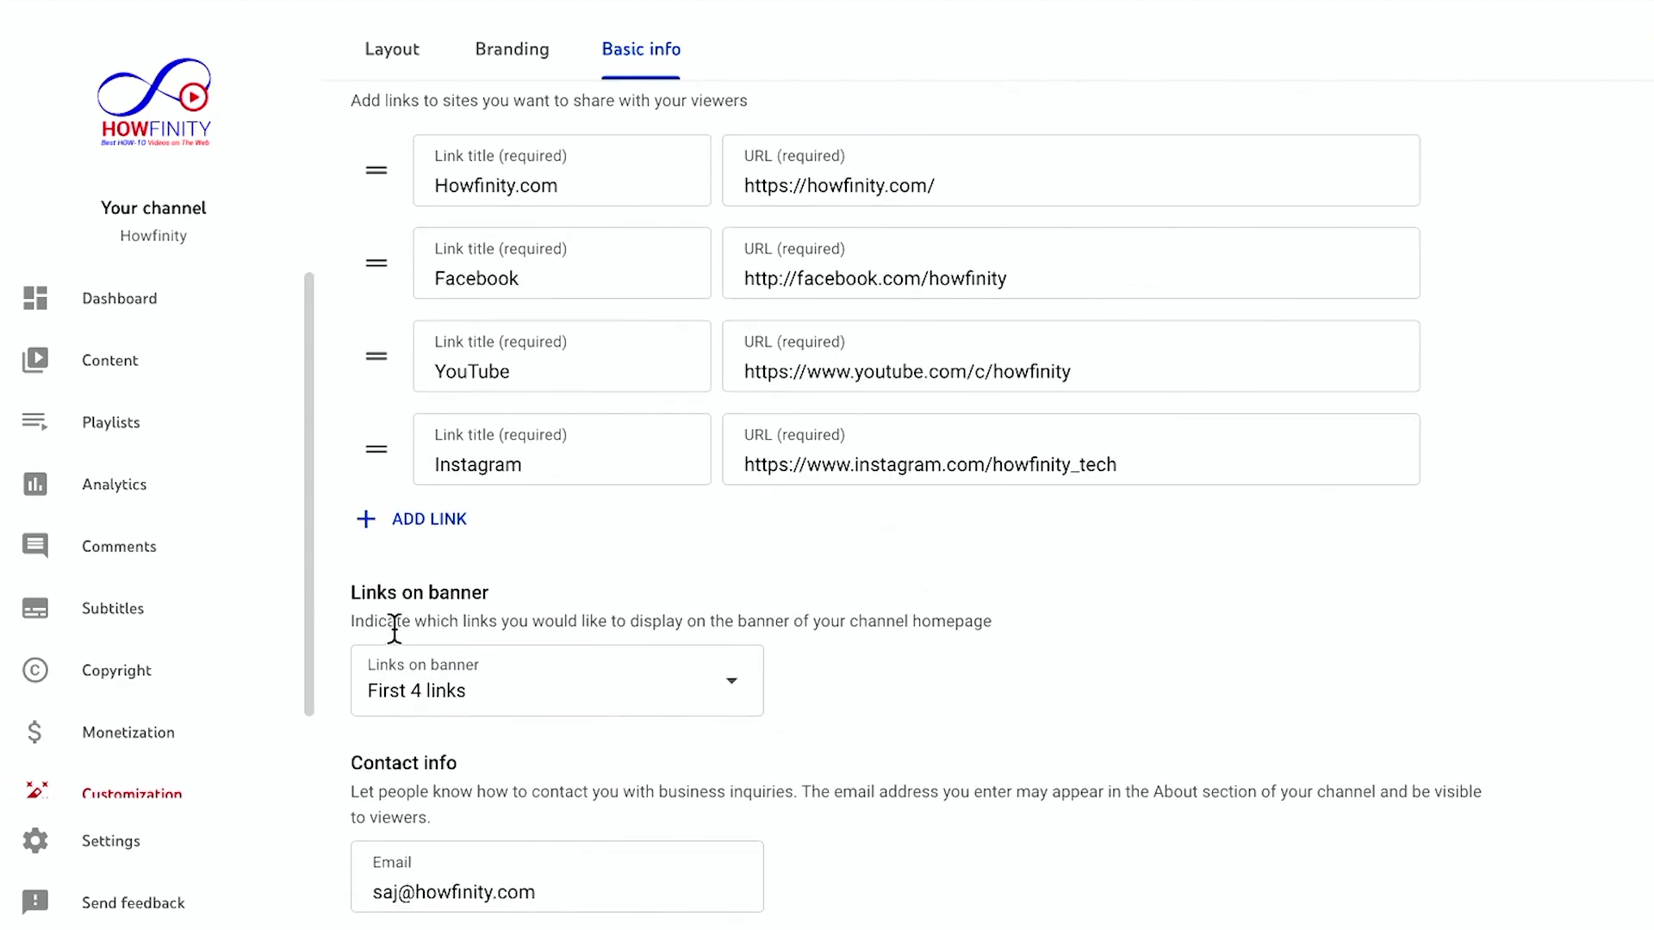
{"action": "left_click_drag", "start_coordinate": [348, 591], "coordinate": [594, 607]}
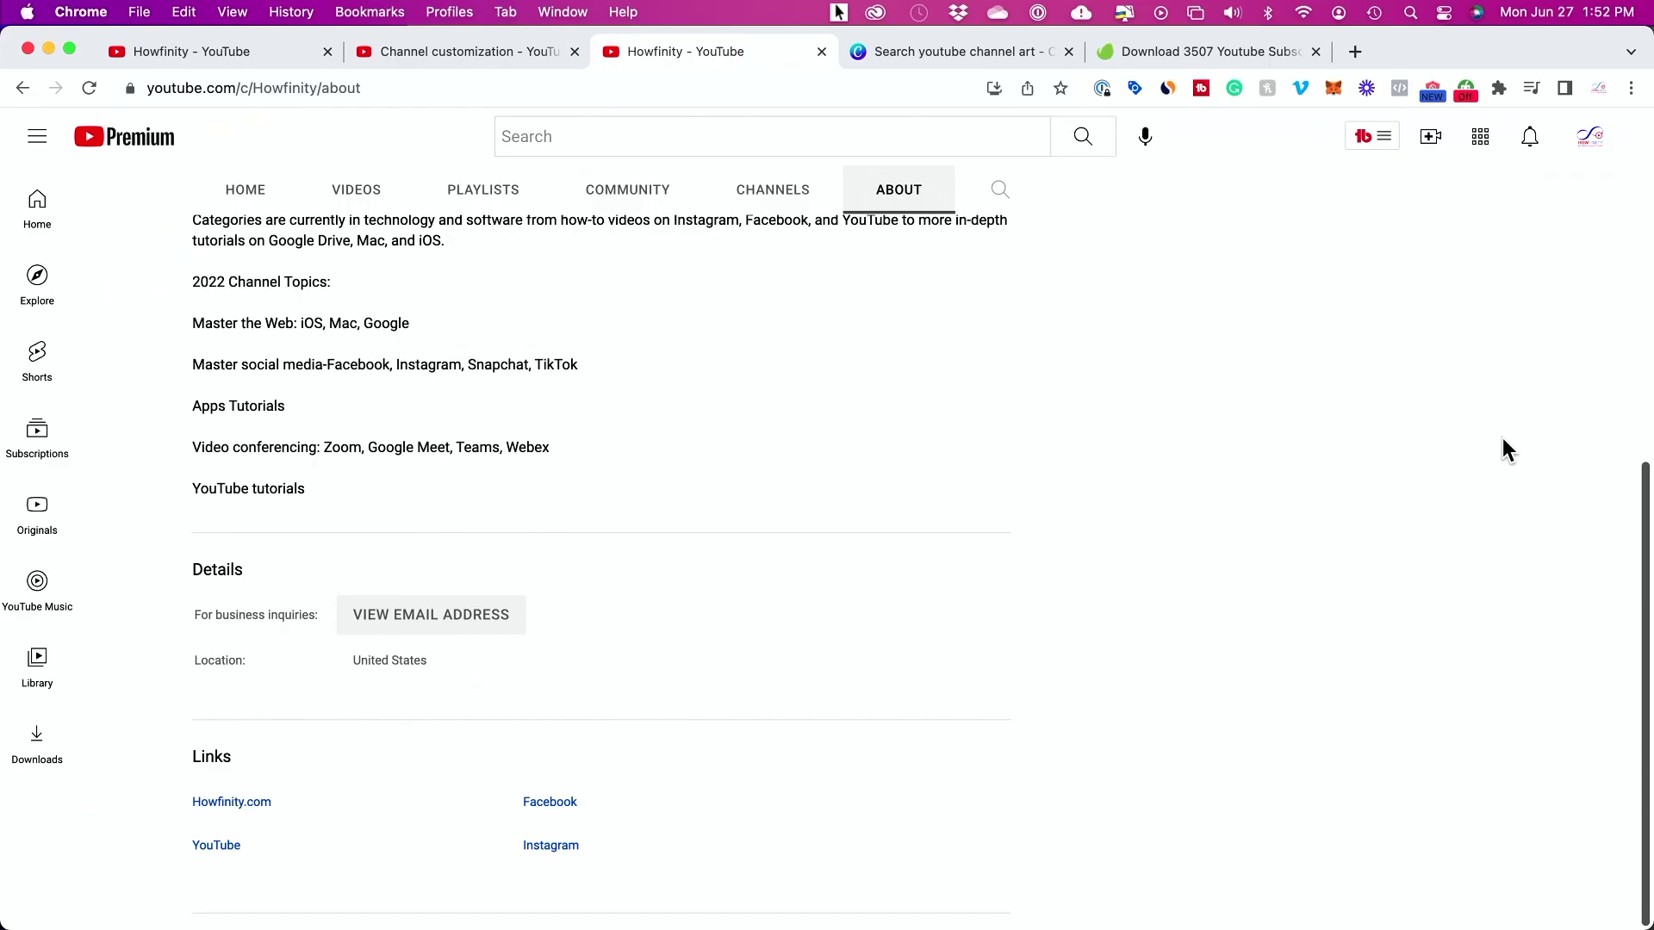
{"action": "scroll", "coordinate": [1502, 437], "scroll_direction": "up", "scroll_amount": 10}
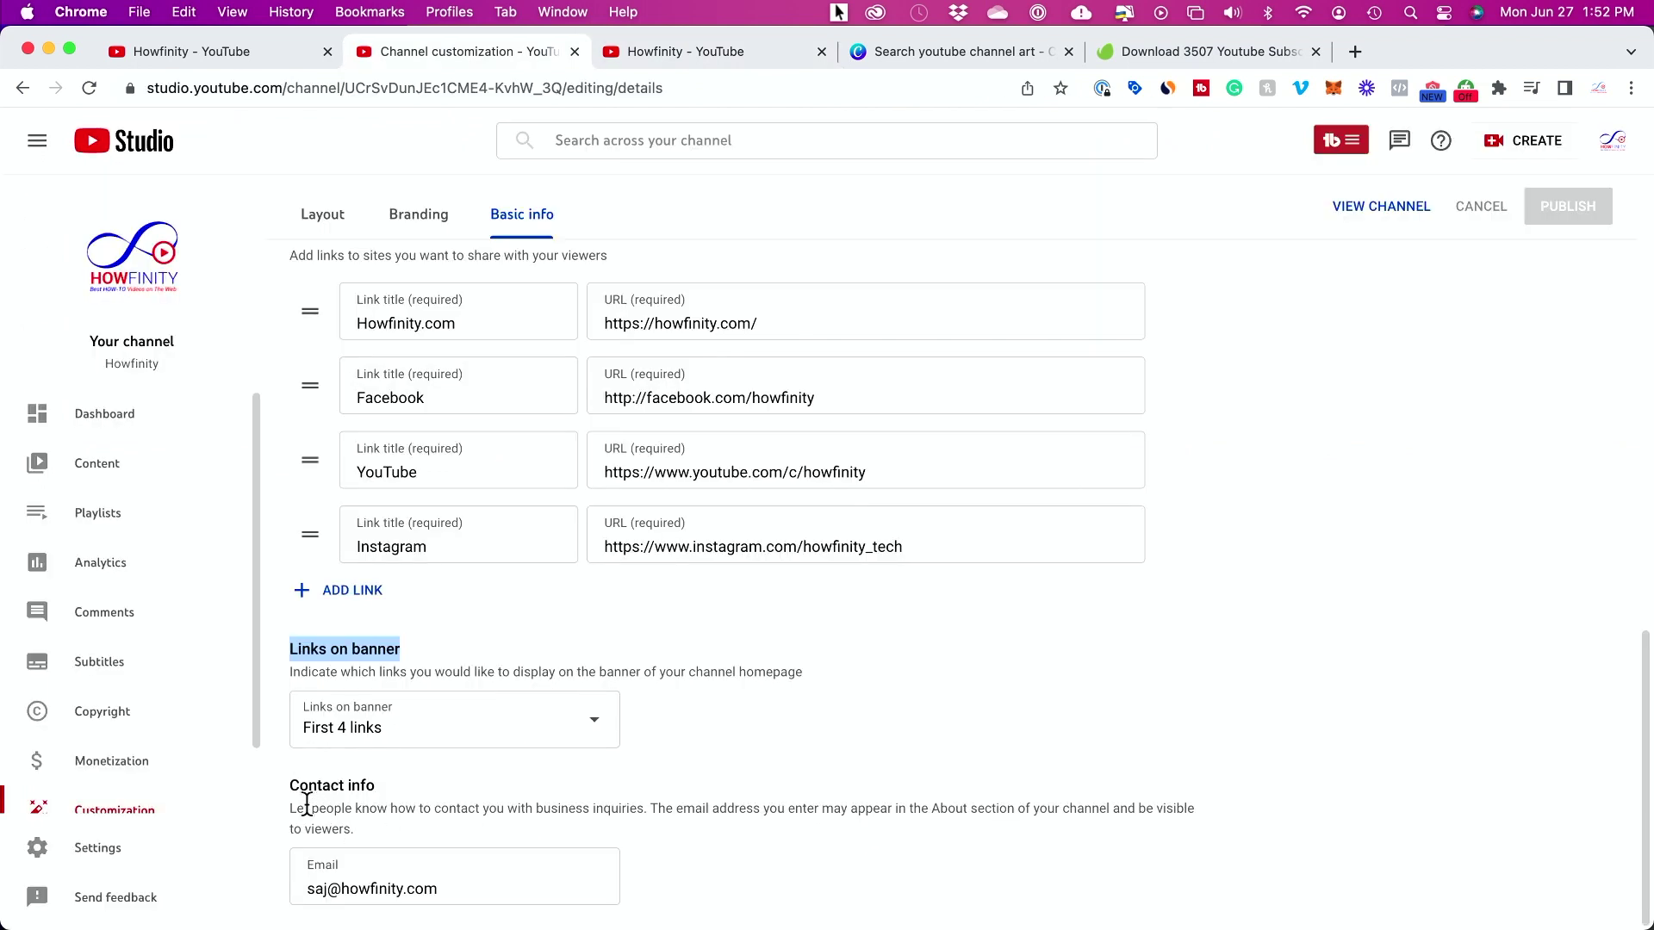
{"action": "left_click_drag", "start_coordinate": [288, 785], "coordinate": [478, 784]}
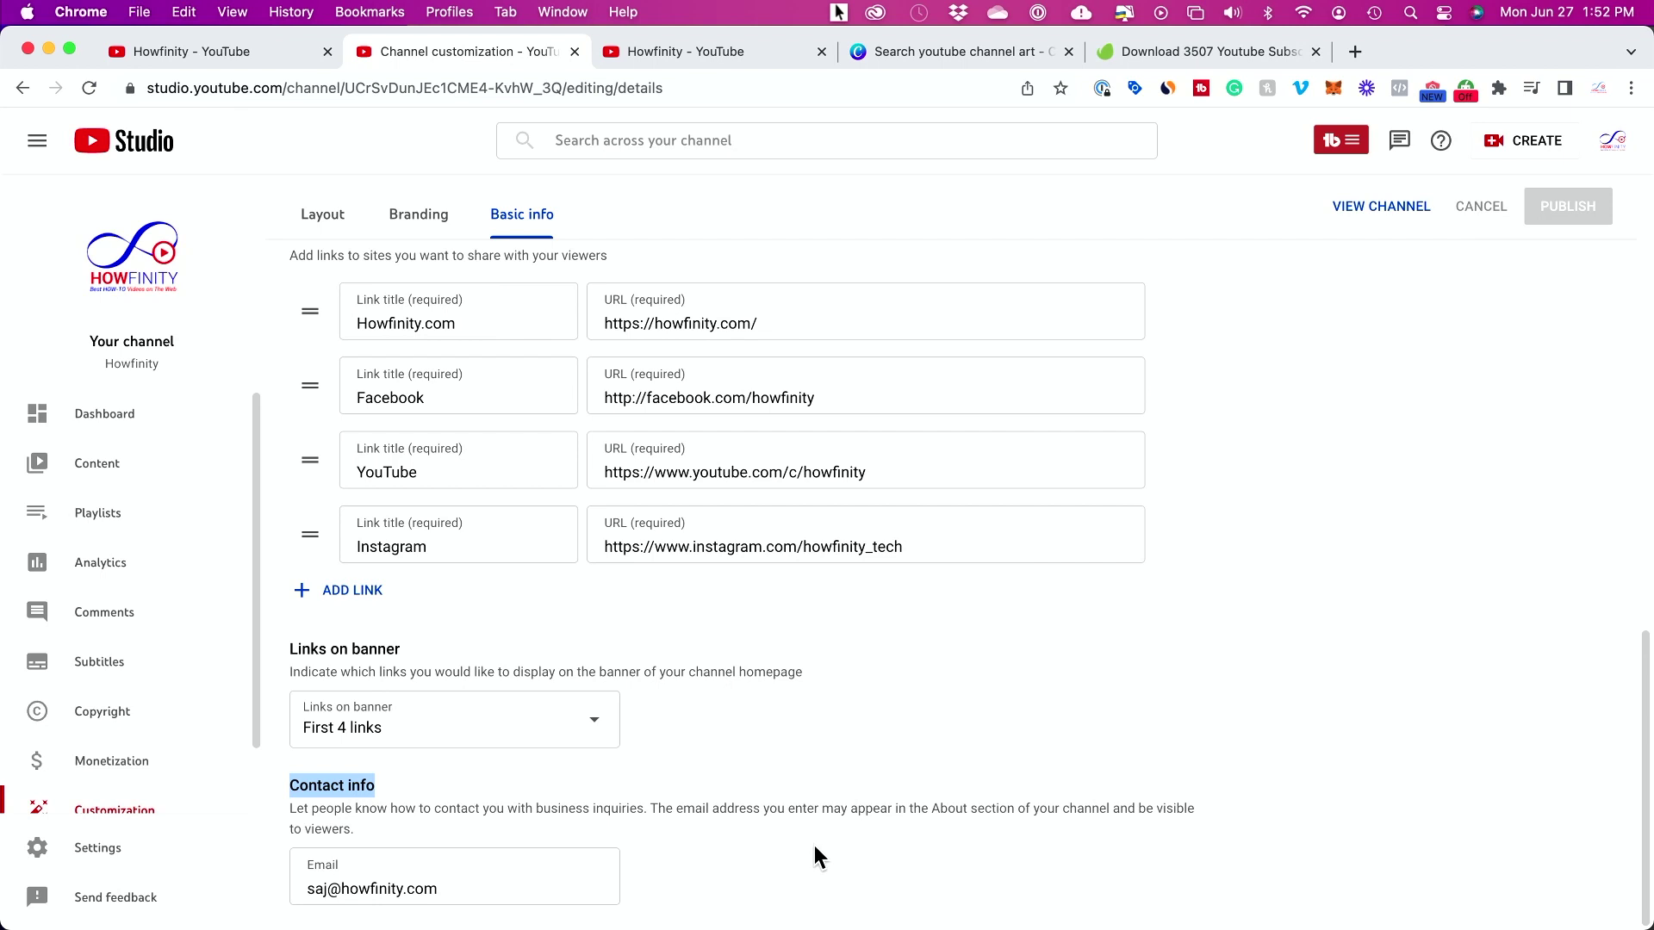
{"action": "scroll", "coordinate": [537, 561], "scroll_direction": "up", "scroll_amount": 10}
{"action": "left_click", "coordinate": [536, 561]}
Add a blank line after 'right place.' in the description, publish, and view the Howfinity home page.
{"action": "key", "text": "Return"}
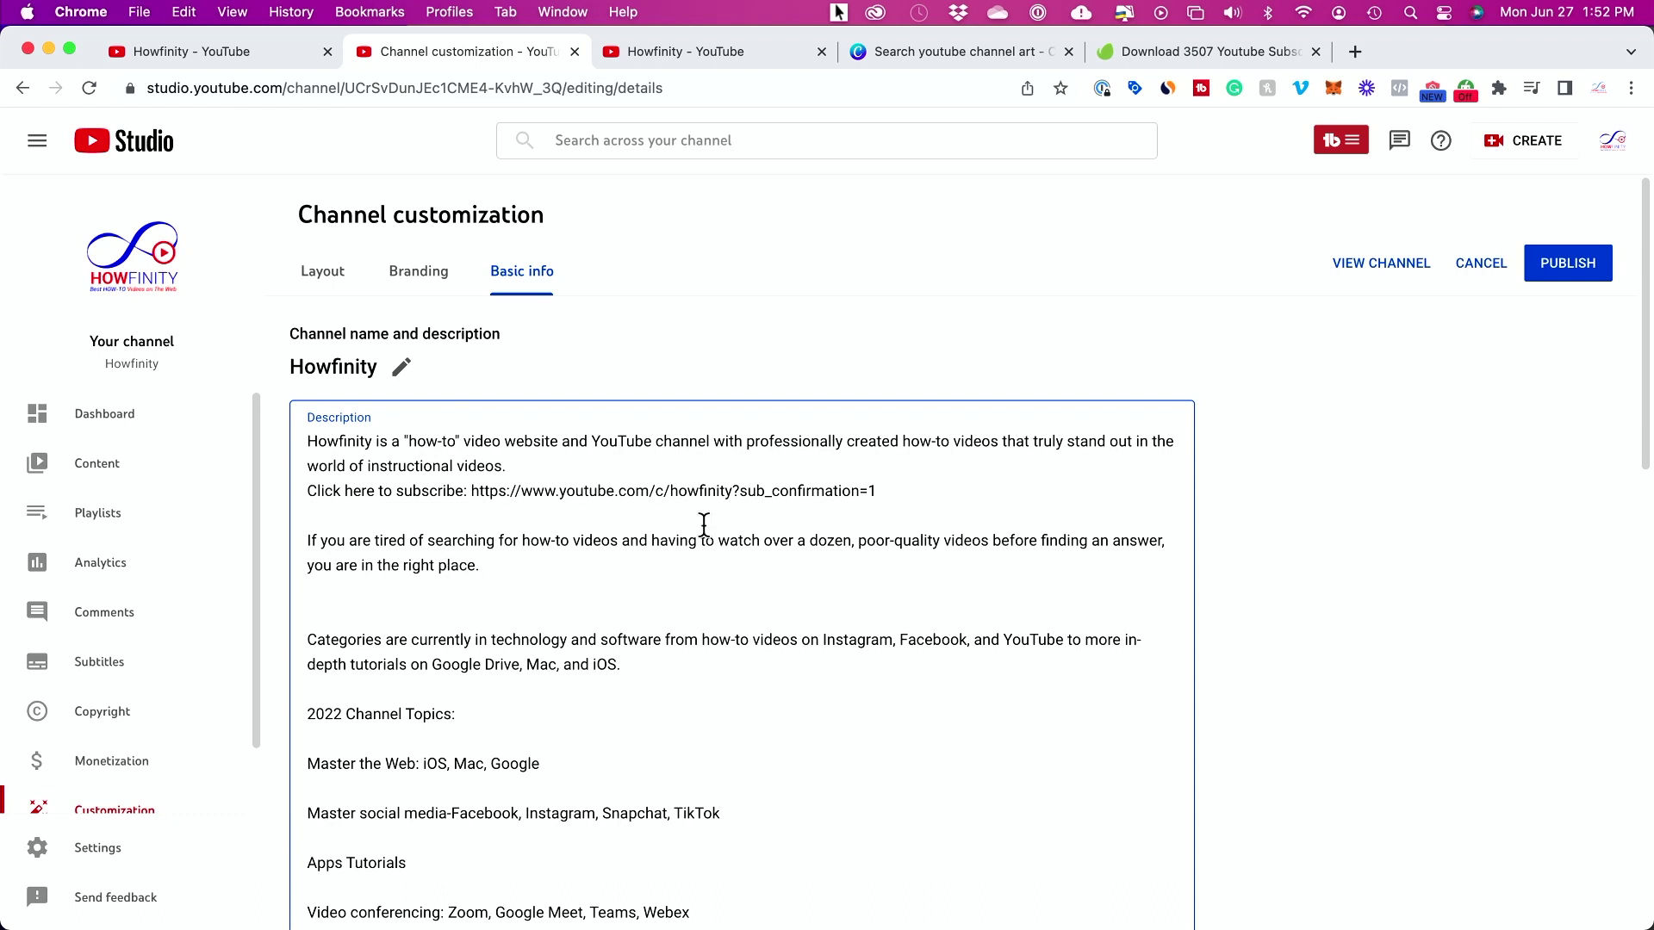
{"action": "left_click", "coordinate": [1574, 250]}
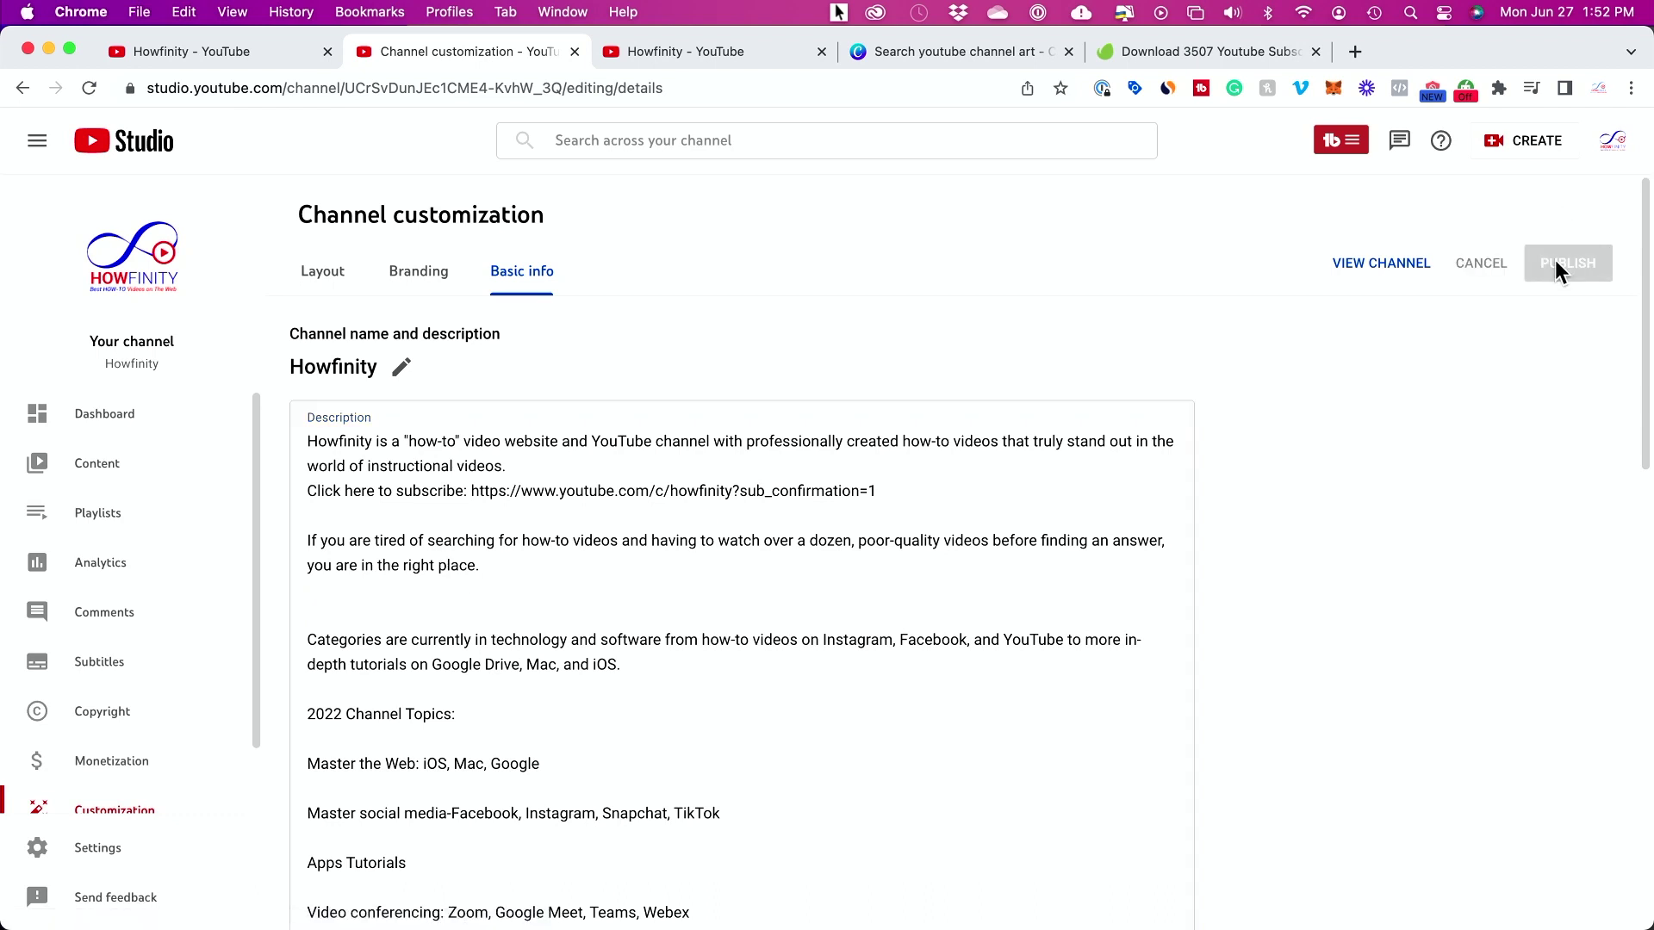
{"action": "left_click", "coordinate": [716, 52]}
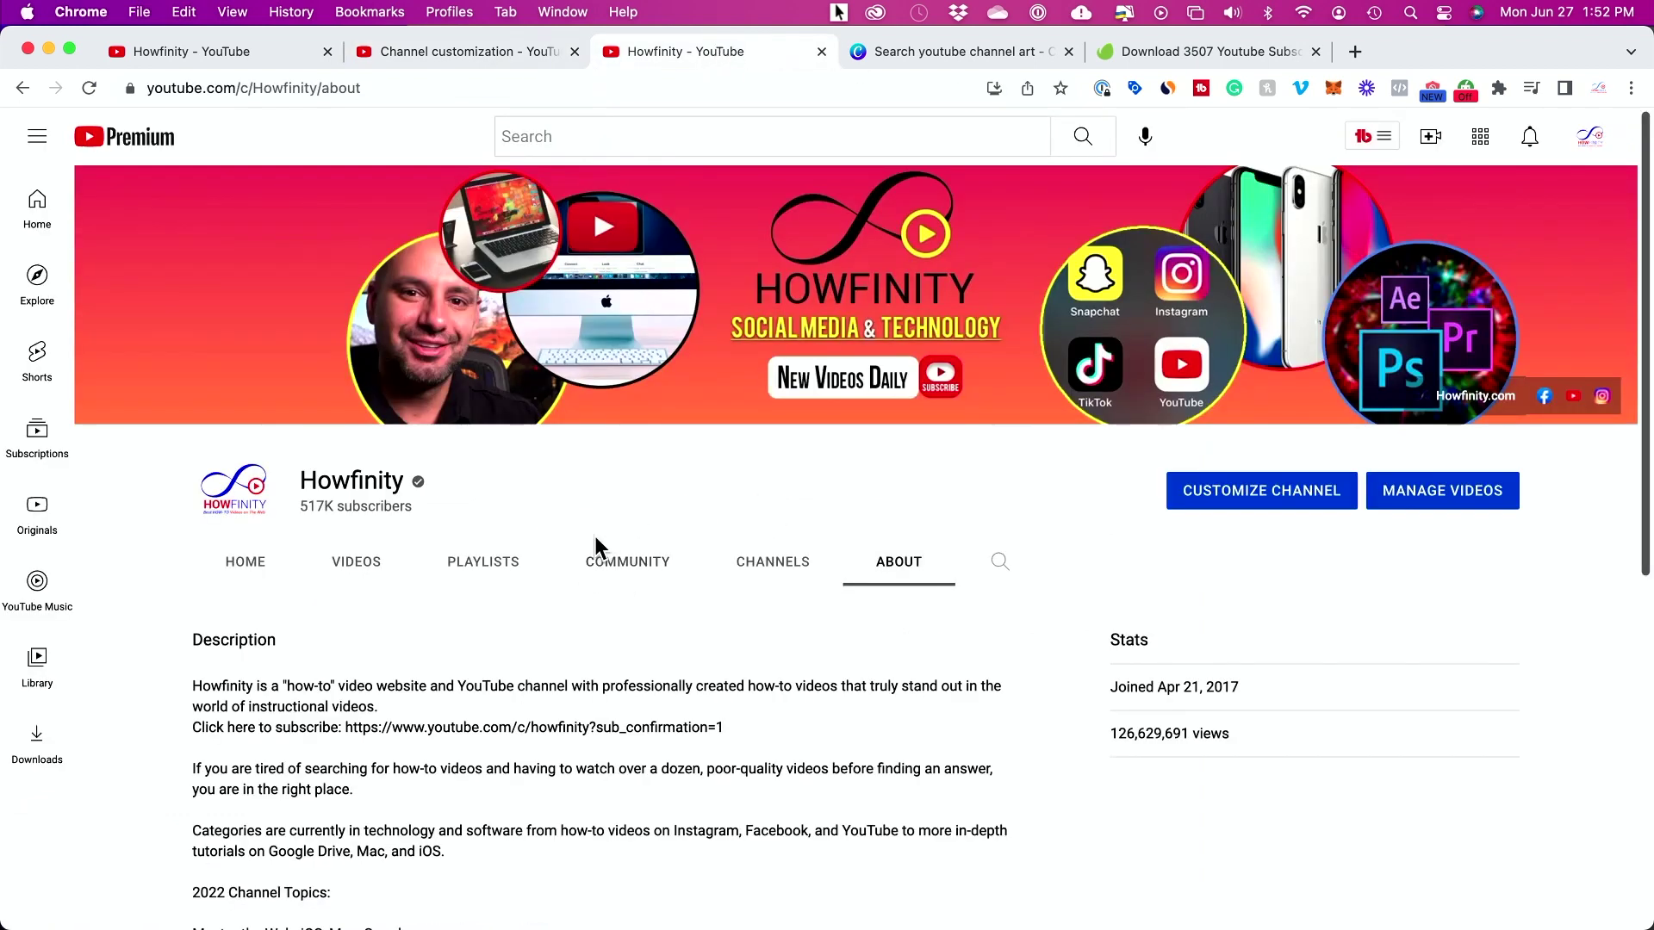
{"action": "left_click", "coordinate": [247, 571]}
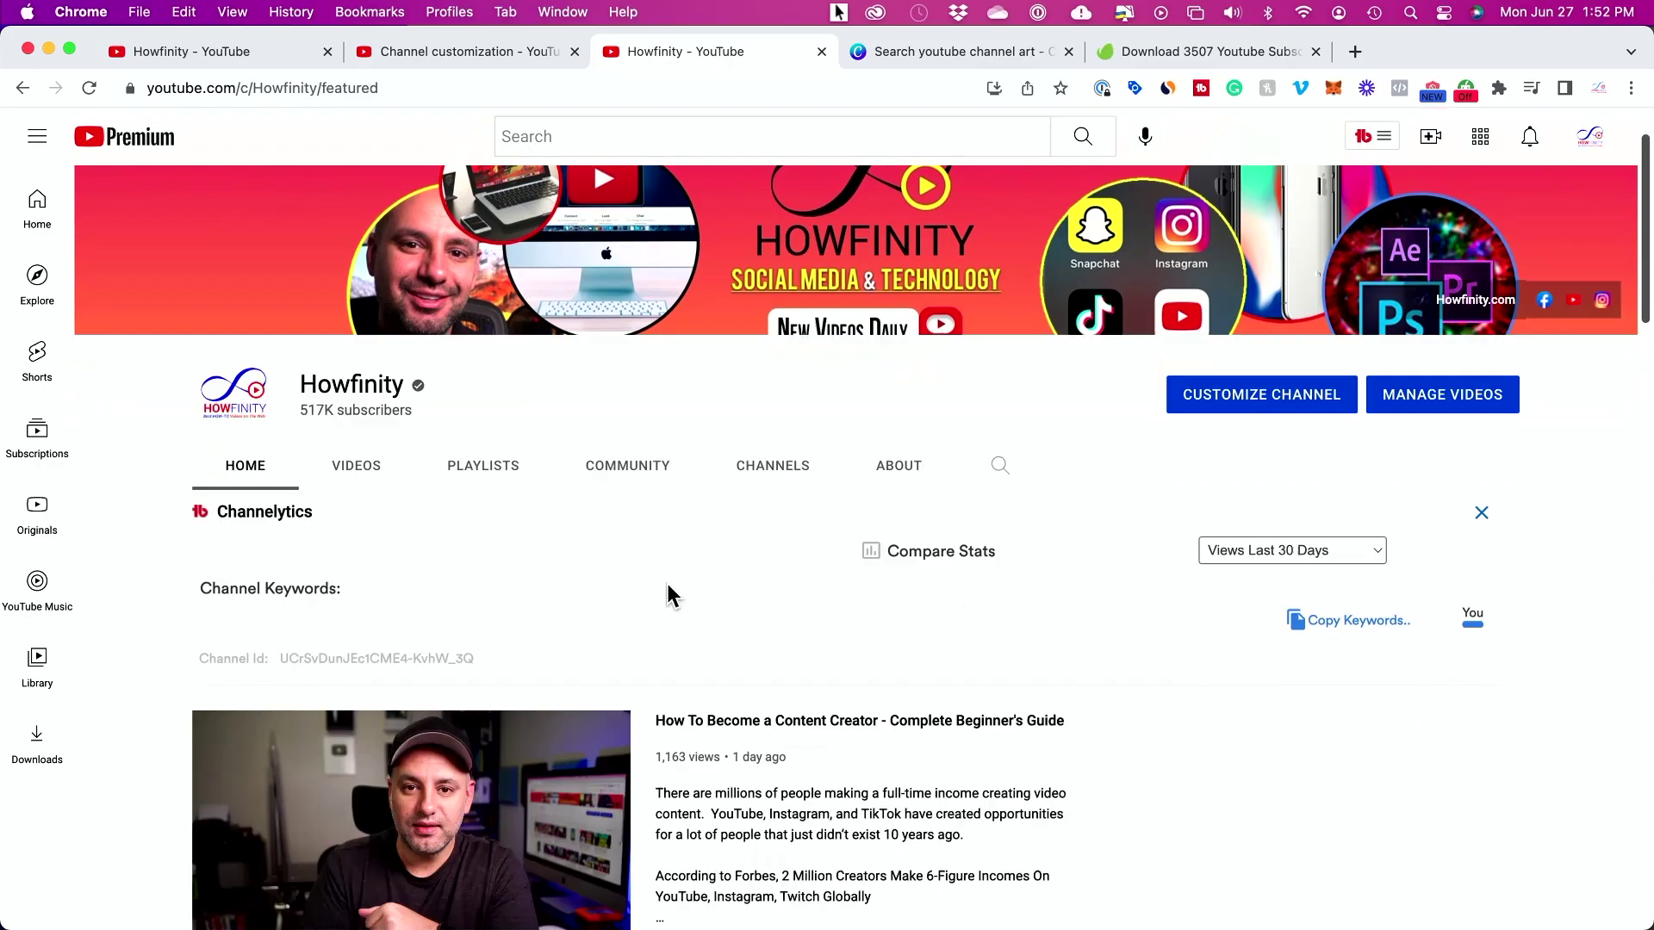